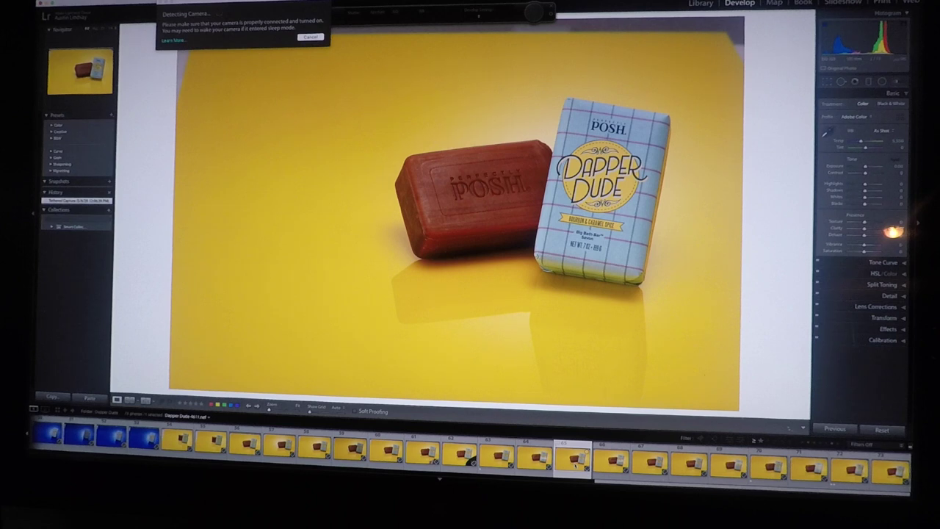
# Step: Compare the successive yellow-backdrop soap captures and select Dapper Dude-4618 for editing
pyautogui.click(614, 461)
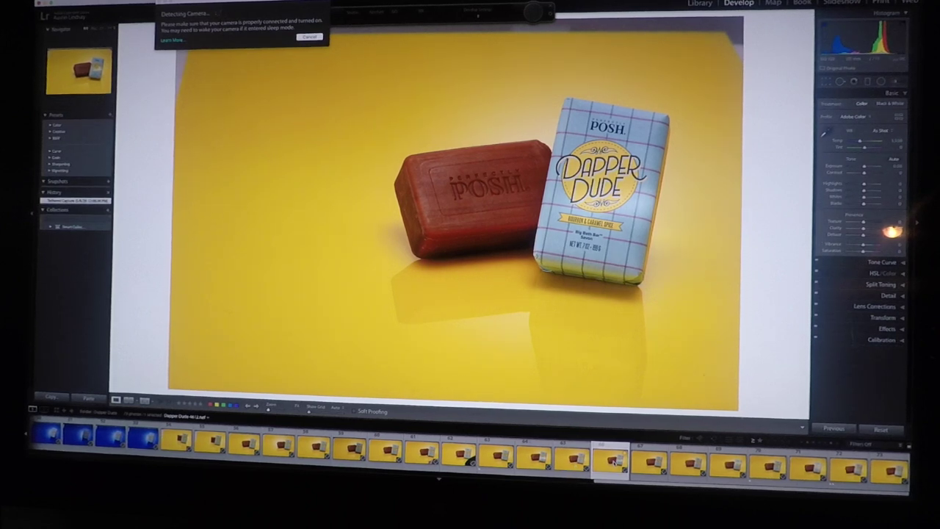
pyautogui.click(650, 461)
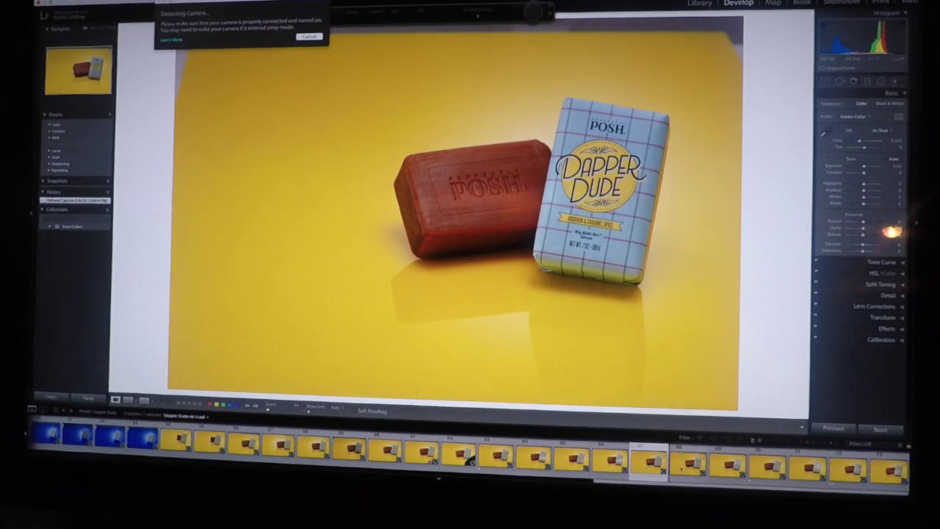
pyautogui.click(727, 465)
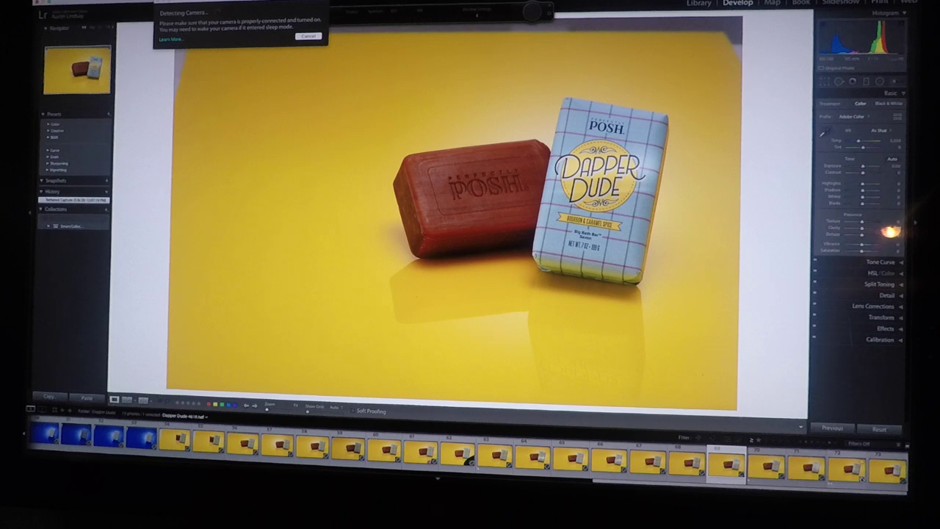
pyautogui.click(837, 474)
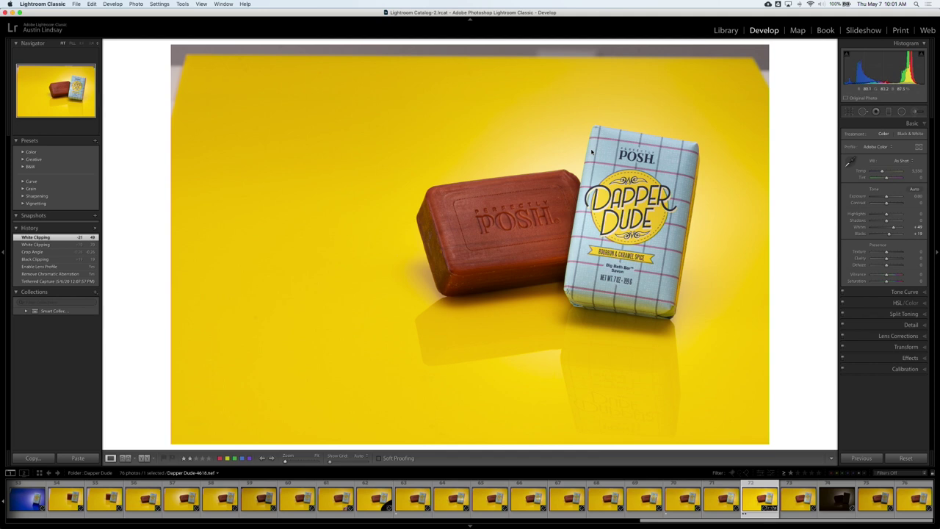
# Step: Review the photo's lens correction and basic settings, and compare the original tethered capture with the latest history state
pyautogui.click(856, 334)
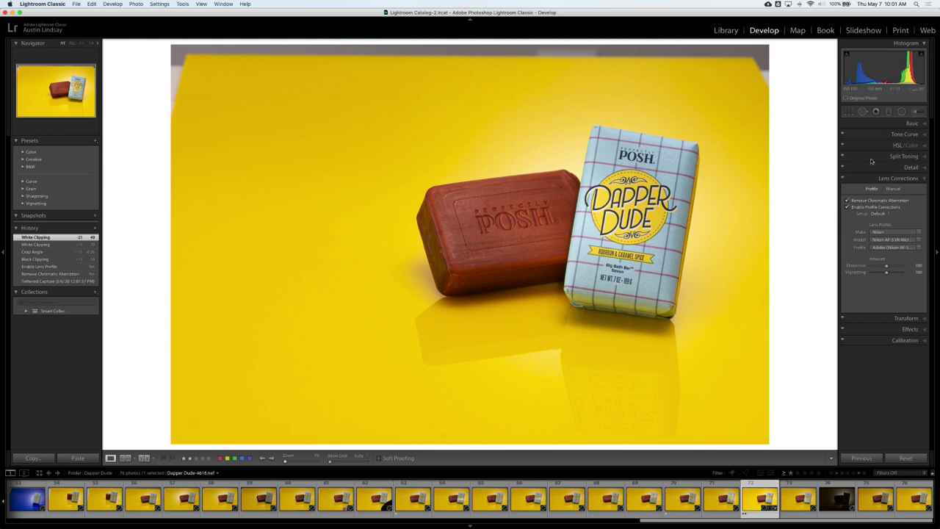
pyautogui.click(883, 124)
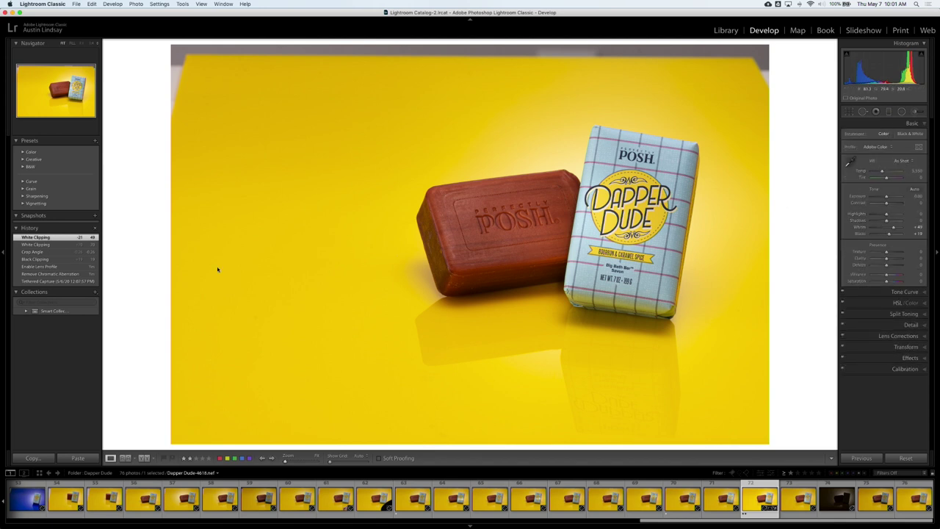
pyautogui.click(56, 281)
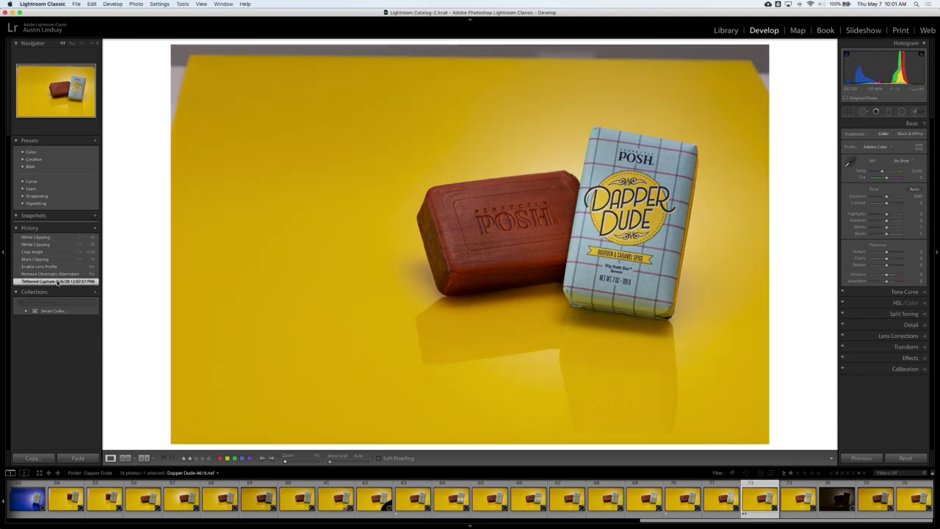
pyautogui.click(59, 238)
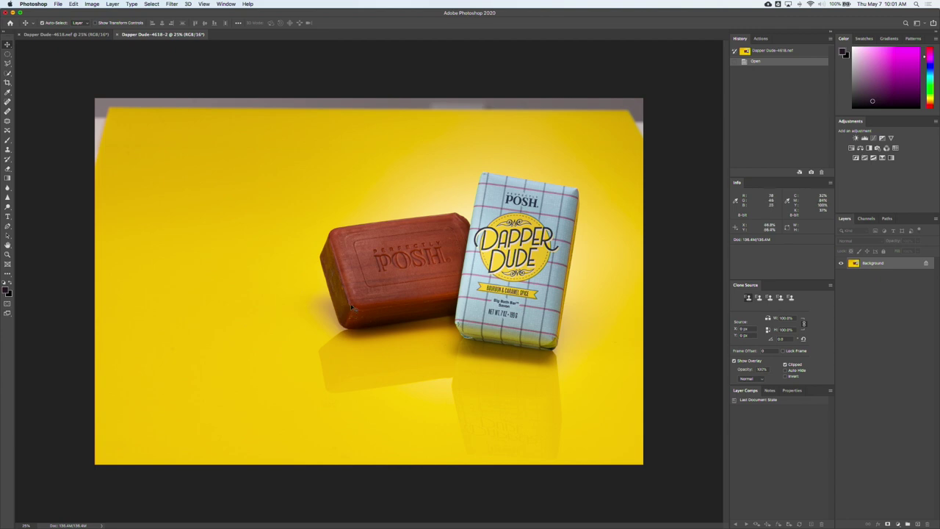
# Step: Duplicate the soap photo's background layer and show the image in full-screen mode with the menu bar
pyautogui.press('super+j')
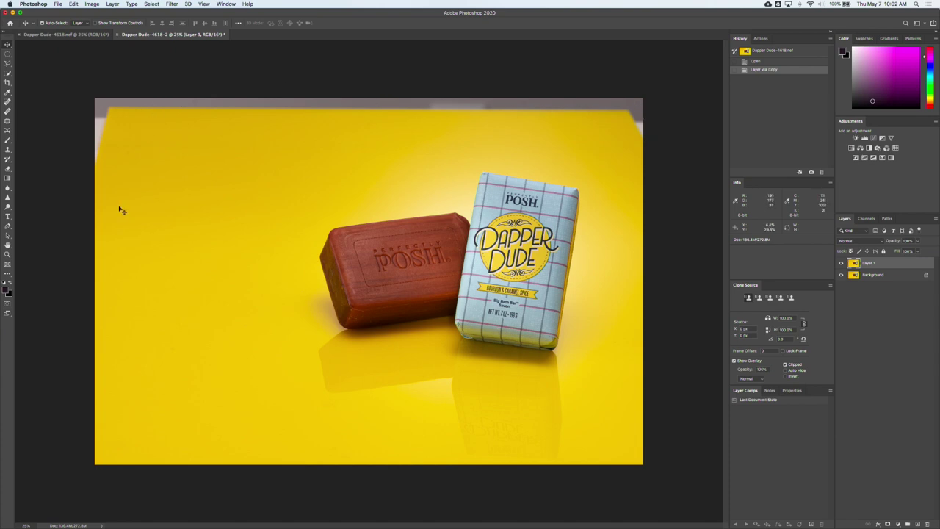
pyautogui.press('f')
pyautogui.moveTo(157, 238); pyautogui.dragTo(218, 237)
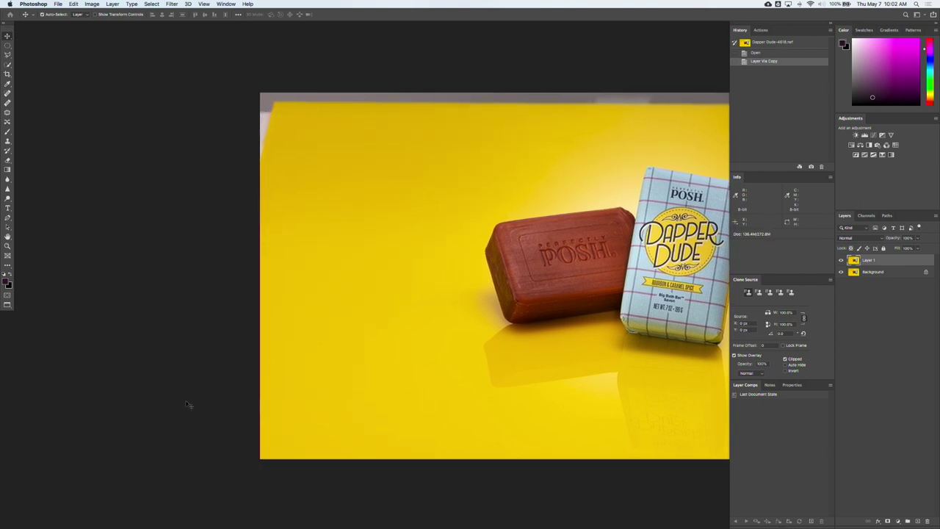
pyautogui.press('super+minus')
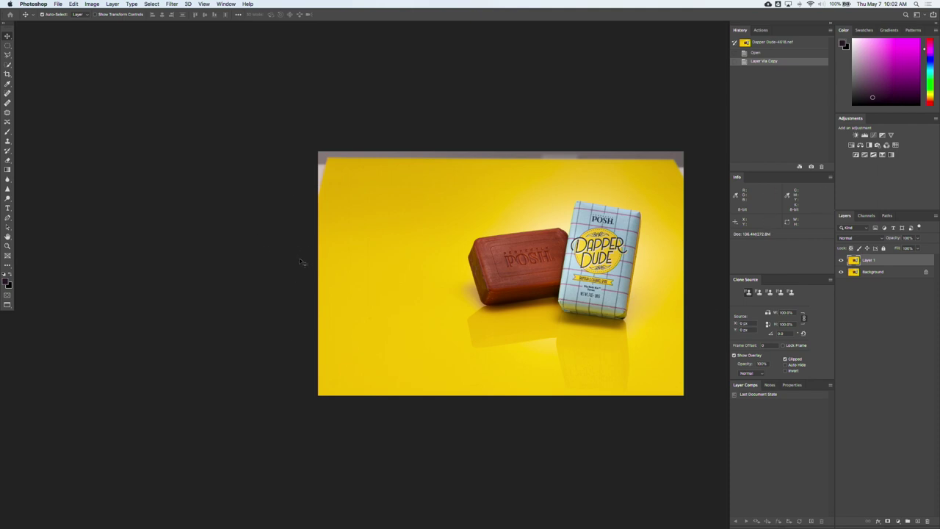
# Step: Clone Stamp yellow backdrop over the grey and white area in the photo's top-left corner
pyautogui.press('s')
pyautogui.moveTo(343, 214)
pyautogui.mouseDown()
pyautogui.moveTo(362, 296)
pyautogui.moveTo(390, 286)
pyautogui.mouseUp()
pyautogui.keyDown('alt'); pyautogui.click(359, 245); pyautogui.keyUp('alt')
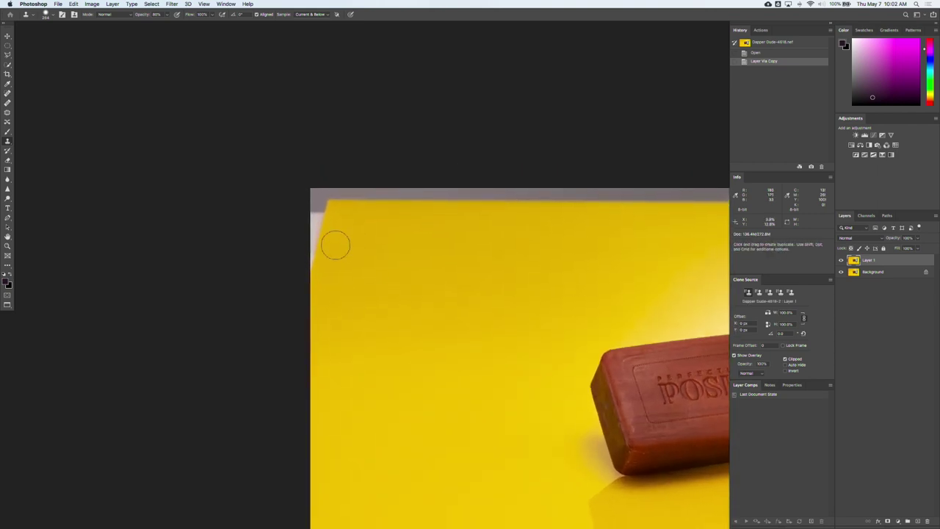
pyautogui.moveTo(335, 245)
pyautogui.mouseDown()
pyautogui.moveTo(306, 262)
pyautogui.moveTo(304, 247)
pyautogui.moveTo(320, 204)
pyautogui.mouseUp()
pyautogui.keyDown('alt'); pyautogui.click(347, 225); pyautogui.keyUp('alt')
pyautogui.moveTo(321, 212); pyautogui.dragTo(382, 200)
# Step: Clone yellow backdrop over the grey strip along the left half of the photo's top edge, resampling nearby tones
pyautogui.moveTo(338, 196); pyautogui.dragTo(517, 206)
pyautogui.keyDown('alt'); pyautogui.click(400, 222); pyautogui.keyUp('alt')
pyautogui.keyDown('alt'); pyautogui.click(411, 226); pyautogui.keyUp('alt')
pyautogui.keyDown('alt'); pyautogui.click(541, 223); pyautogui.keyUp('alt')
pyautogui.moveTo(507, 195)
pyautogui.mouseDown()
pyautogui.moveTo(474, 211)
pyautogui.moveTo(379, 202)
pyautogui.mouseUp()
pyautogui.moveTo(419, 235)
pyautogui.mouseDown()
pyautogui.moveTo(424, 157)
pyautogui.moveTo(425, 166)
pyautogui.mouseUp()
pyautogui.keyDown('alt'); pyautogui.click(411, 226); pyautogui.keyUp('alt')
pyautogui.moveTo(387, 198)
pyautogui.mouseDown()
pyautogui.moveTo(386, 183)
pyautogui.moveTo(532, 190)
pyautogui.mouseUp()
pyautogui.keyDown('alt'); pyautogui.click(418, 211); pyautogui.keyUp('alt')
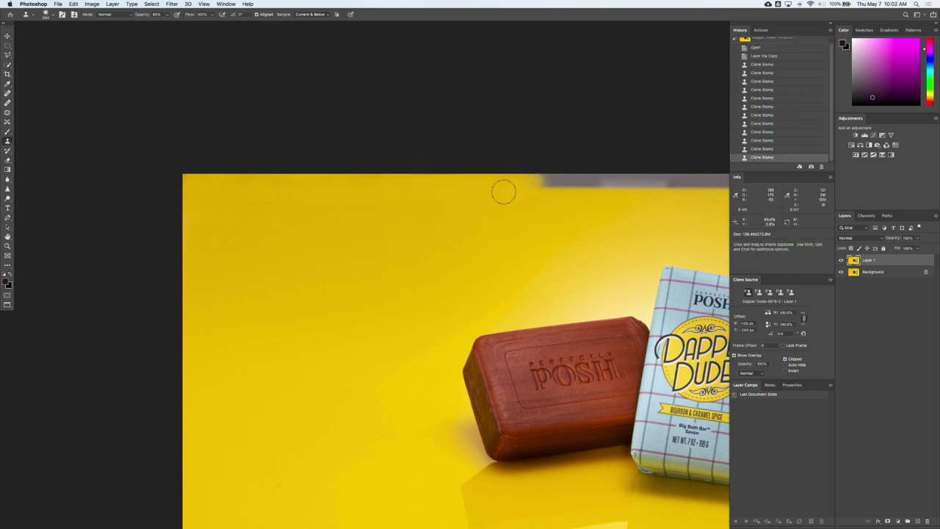
# Step: Continue cloning yellow backdrop along the top edge above the wrapped soap, covering the grey strip and evening out patches
pyautogui.moveTo(482, 210)
pyautogui.mouseDown()
pyautogui.moveTo(385, 261)
pyautogui.moveTo(524, 226)
pyautogui.moveTo(572, 235)
pyautogui.moveTo(462, 213)
pyautogui.moveTo(445, 199)
pyautogui.moveTo(562, 213)
pyautogui.moveTo(513, 225)
pyautogui.moveTo(477, 199)
pyautogui.moveTo(558, 195)
pyautogui.mouseUp()
pyautogui.press('space')
pyautogui.keyDown('alt'); pyautogui.click(466, 217); pyautogui.keyUp('alt')
pyautogui.keyDown('alt'); pyautogui.click(529, 227); pyautogui.keyUp('alt')
pyautogui.keyDown('alt'); pyautogui.click(525, 224); pyautogui.keyUp('alt')
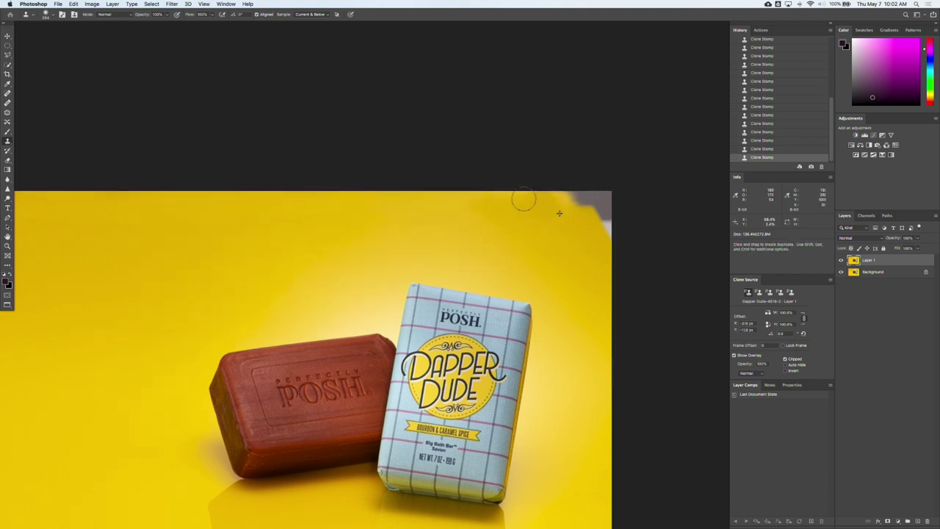
pyautogui.press('j')
pyautogui.moveTo(481, 208); pyautogui.dragTo(460, 197)
pyautogui.keyDown('alt'); pyautogui.click(499, 239); pyautogui.keyUp('alt')
pyautogui.click(391, 253)
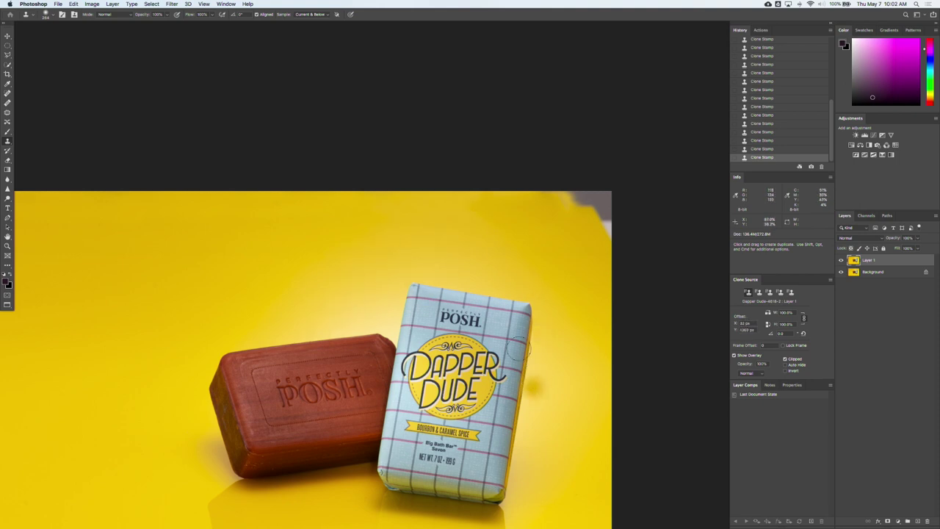
# Step: Cover the remaining grey area in the photo's top-right corner with cloned yellow backdrop, using a larger brush
pyautogui.keyDown('alt'); pyautogui.click(517, 226); pyautogui.keyUp('alt')
pyautogui.moveTo(525, 203)
pyautogui.mouseDown()
pyautogui.moveTo(592, 202)
pyautogui.moveTo(580, 214)
pyautogui.moveTo(609, 218)
pyautogui.mouseUp()
pyautogui.press(']')
pyautogui.press(']')
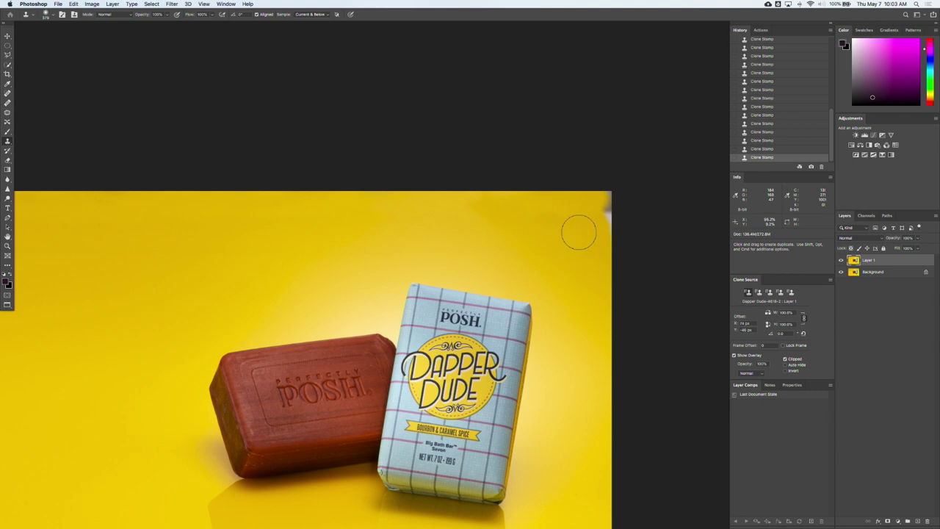
pyautogui.press('j')
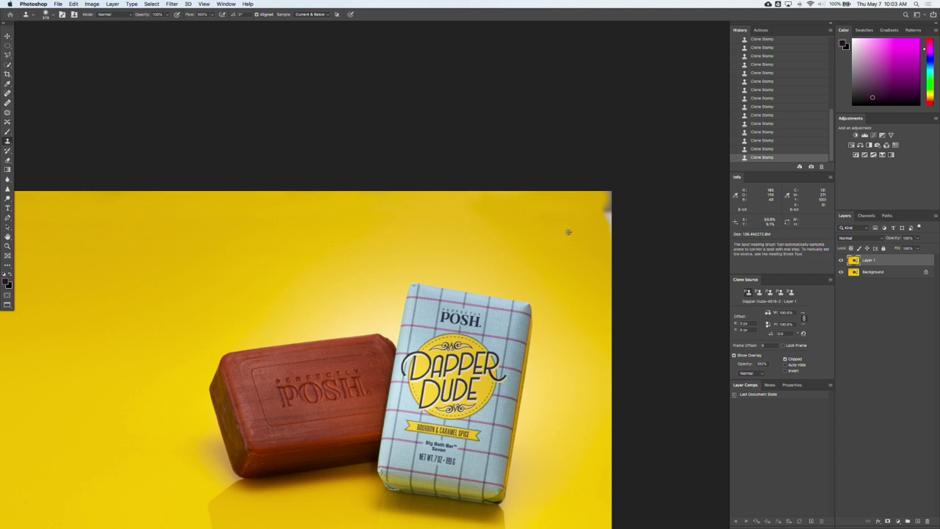
pyautogui.press('s')
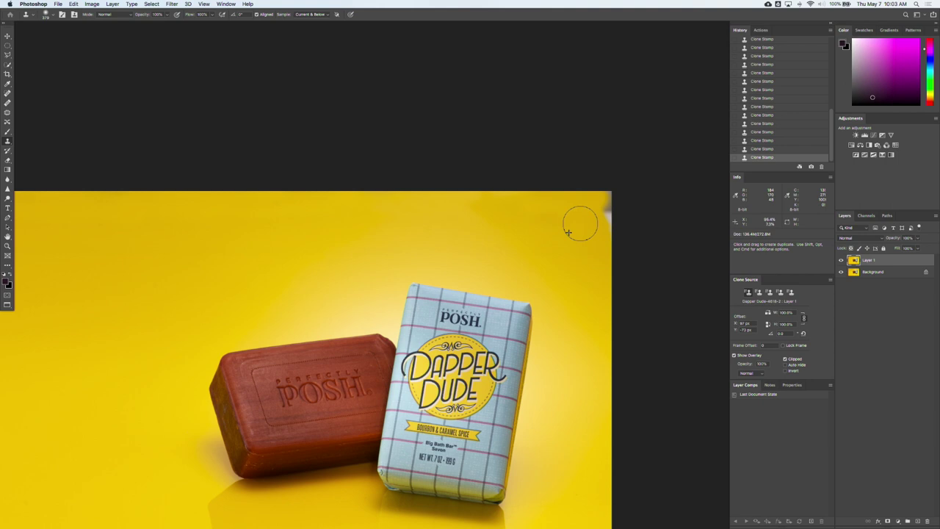
pyautogui.moveTo(590, 228)
pyautogui.mouseDown()
pyautogui.moveTo(598, 193)
pyautogui.moveTo(593, 214)
pyautogui.moveTo(544, 196)
pyautogui.moveTo(606, 219)
pyautogui.mouseUp()
pyautogui.scroll(-8, 598, 205)
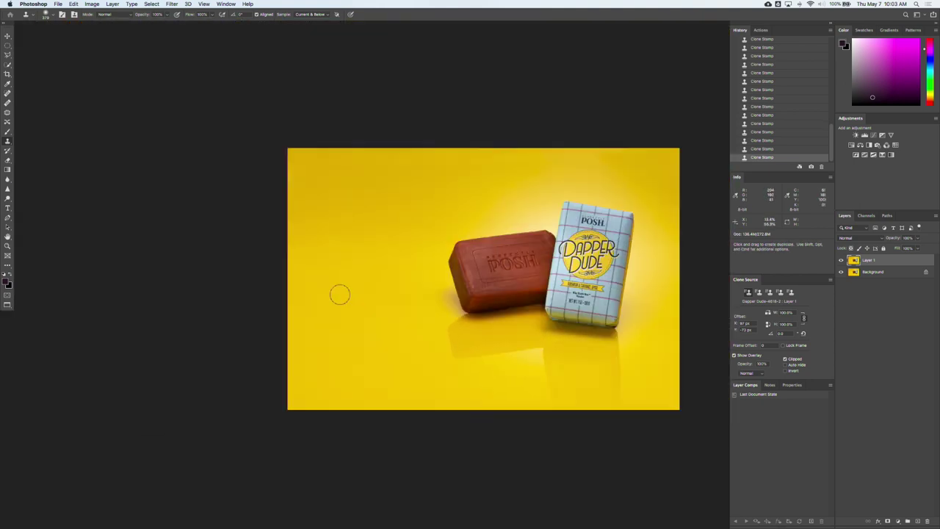
# Step: Crop with an unconstrained ratio, keeping the full photo and extending the canvas well beyond its left edge
pyautogui.moveTo(353, 303); pyautogui.dragTo(394, 325)
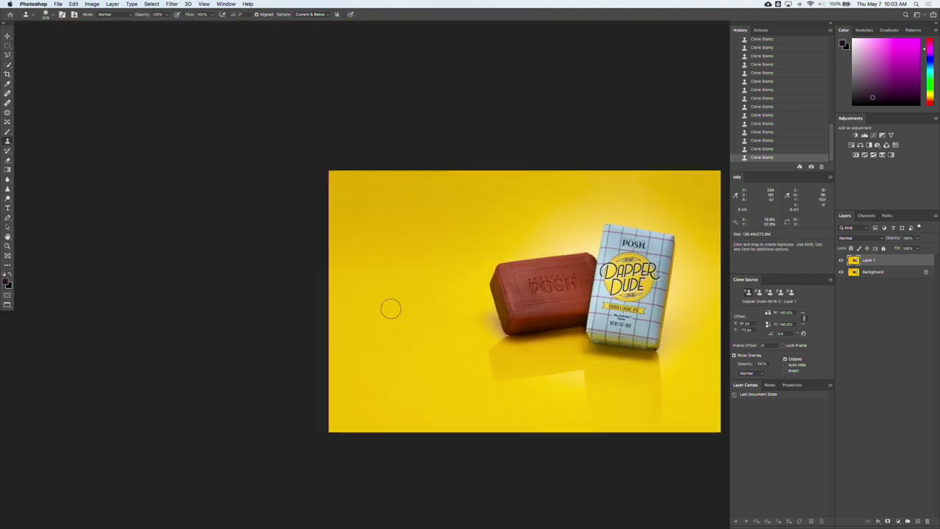
pyautogui.press('c')
pyautogui.hscroll(2, 438, 290)
pyautogui.scroll(1, 438, 289)
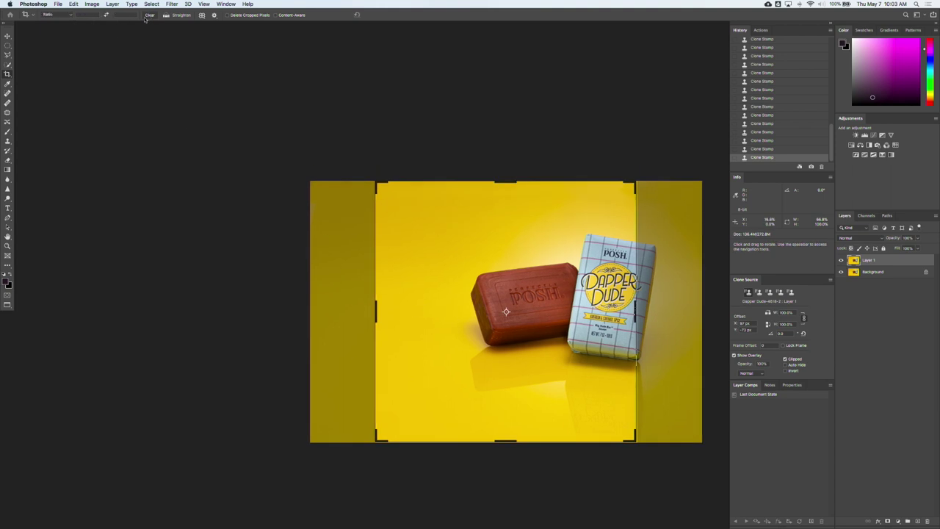
pyautogui.click(59, 15)
pyautogui.click(60, 17)
pyautogui.moveTo(506, 312); pyautogui.dragTo(440, 300)
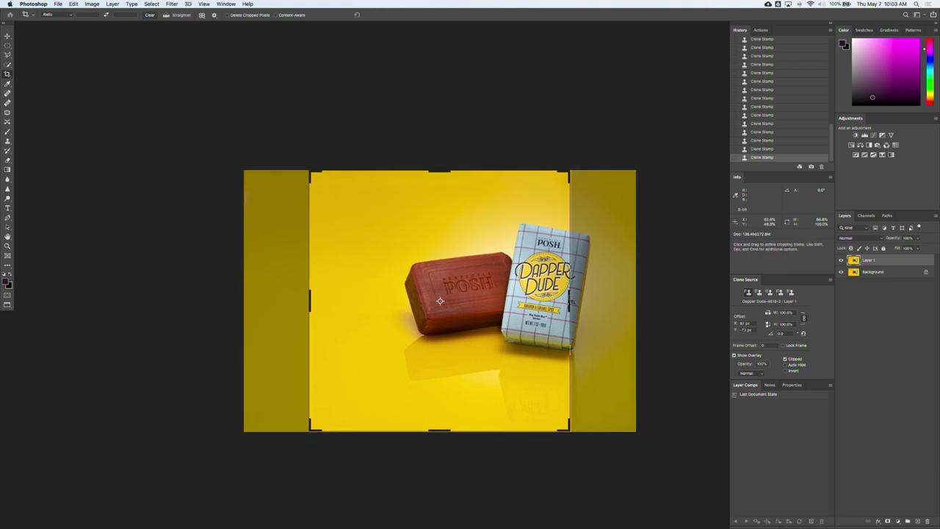
pyautogui.moveTo(569, 301); pyautogui.dragTo(606, 300)
pyautogui.moveTo(385, 284); pyautogui.dragTo(528, 290)
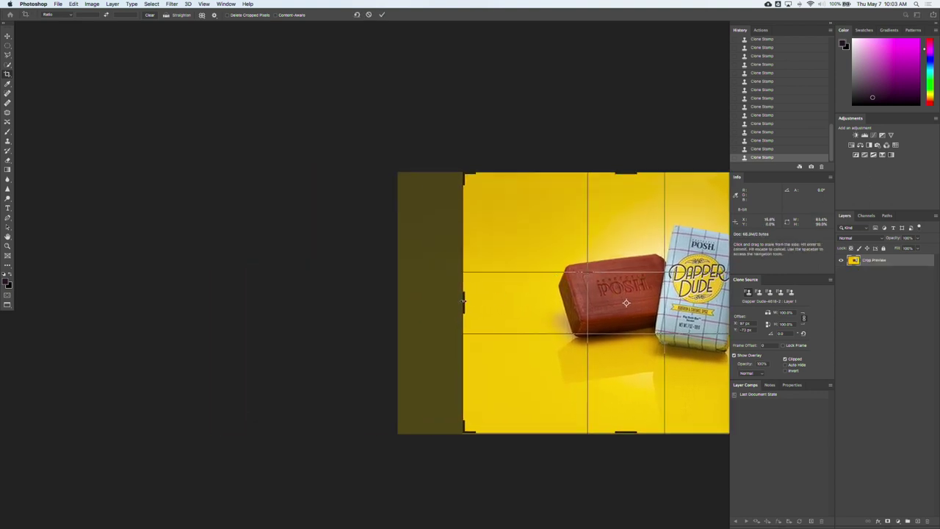
pyautogui.moveTo(464, 300); pyautogui.dragTo(349, 303)
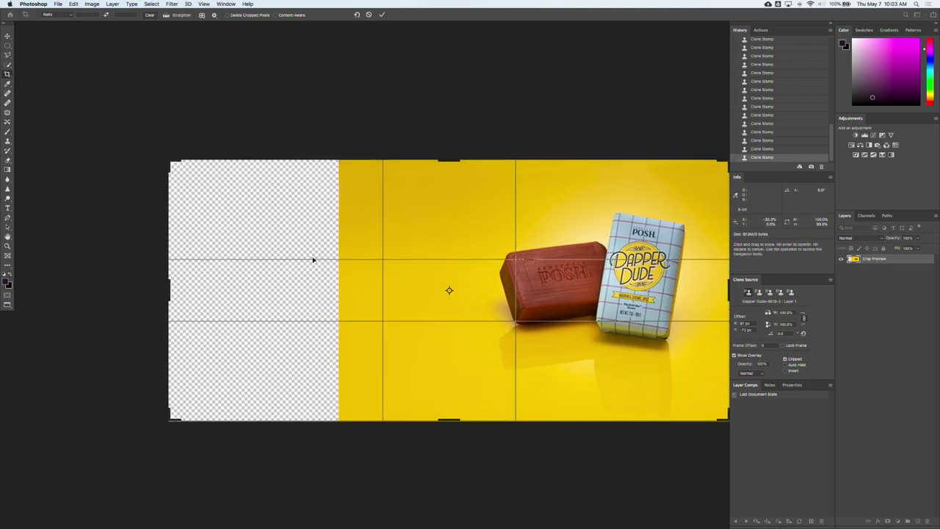
pyautogui.press('Return')
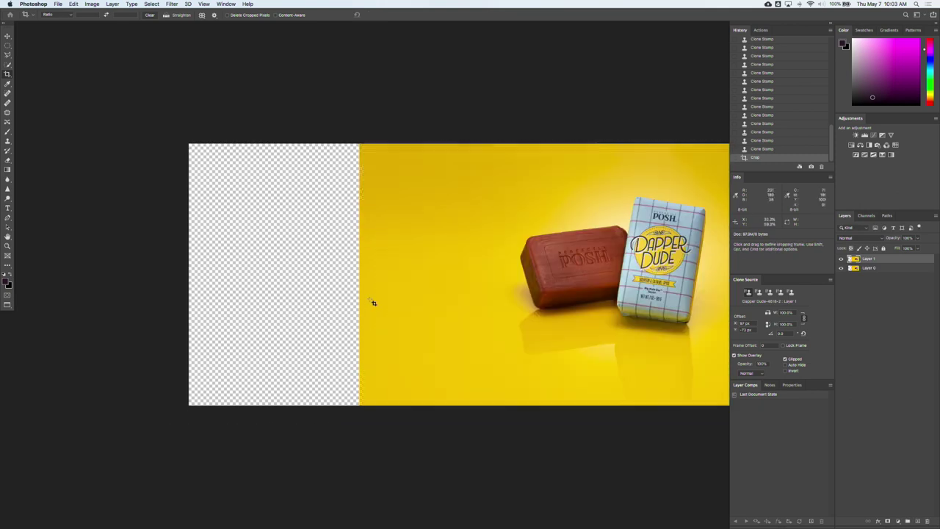
pyautogui.press('m')
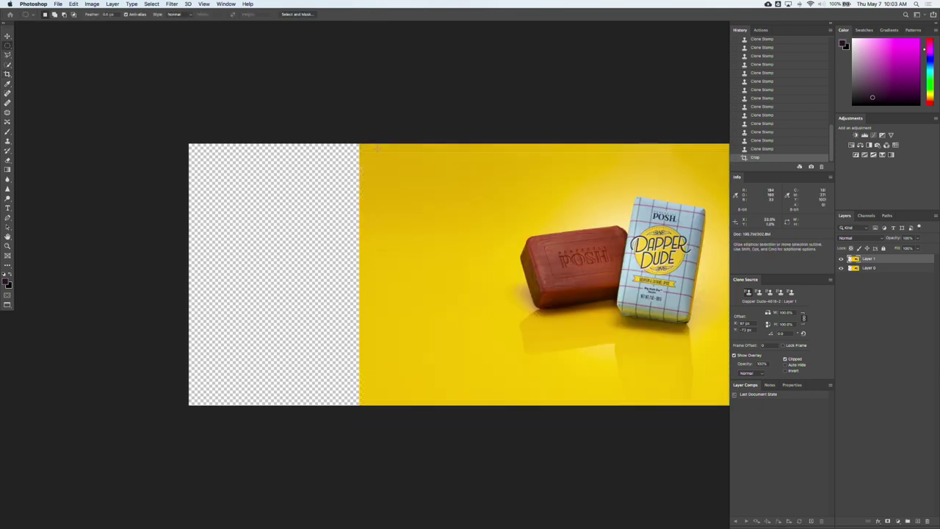
pyautogui.moveTo(365, 146); pyautogui.dragTo(409, 333)
pyautogui.press('super+d')
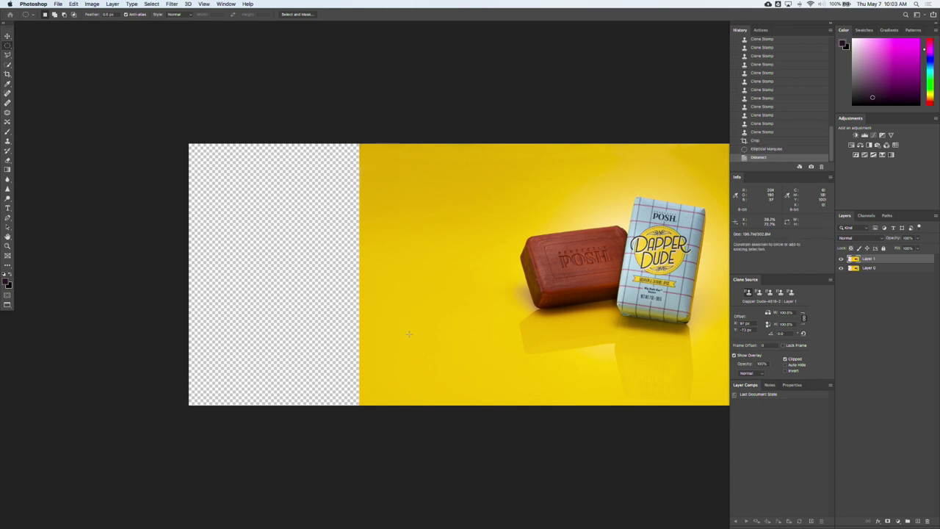
# Step: Select a full-height rectangular strip of yellow backdrop near the photo's left edge and copy it to a new layer
pyautogui.hotkey('shift', 'm')
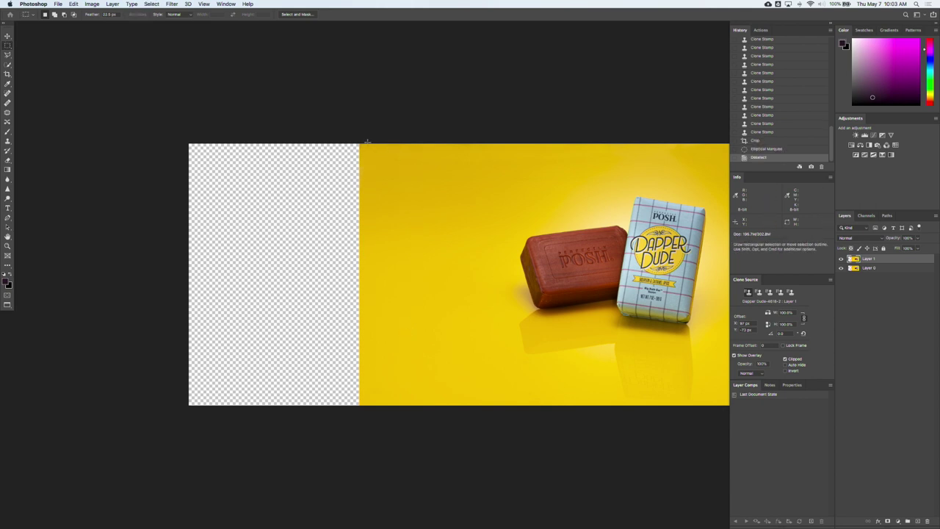
pyautogui.moveTo(367, 143); pyautogui.dragTo(433, 406)
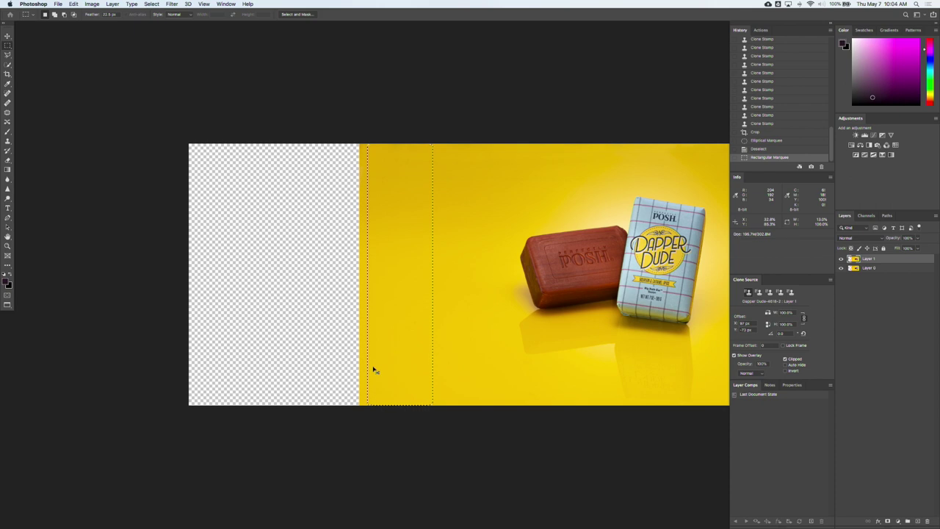
pyautogui.press('super+j')
# Step: Free Transform the copied strip to about 407% width and 107% height, stretching it across the empty canvas
pyautogui.press('super+t')
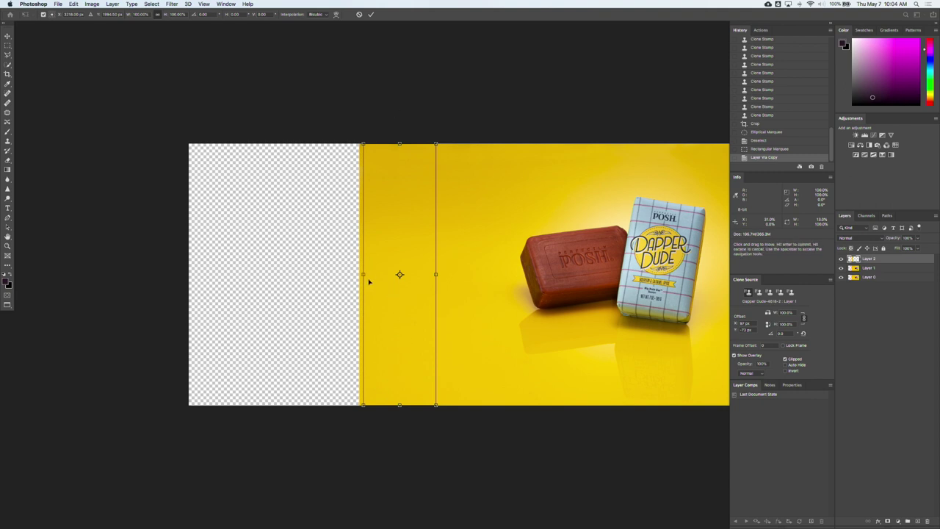
pyautogui.moveTo(362, 275); pyautogui.dragTo(138, 265)
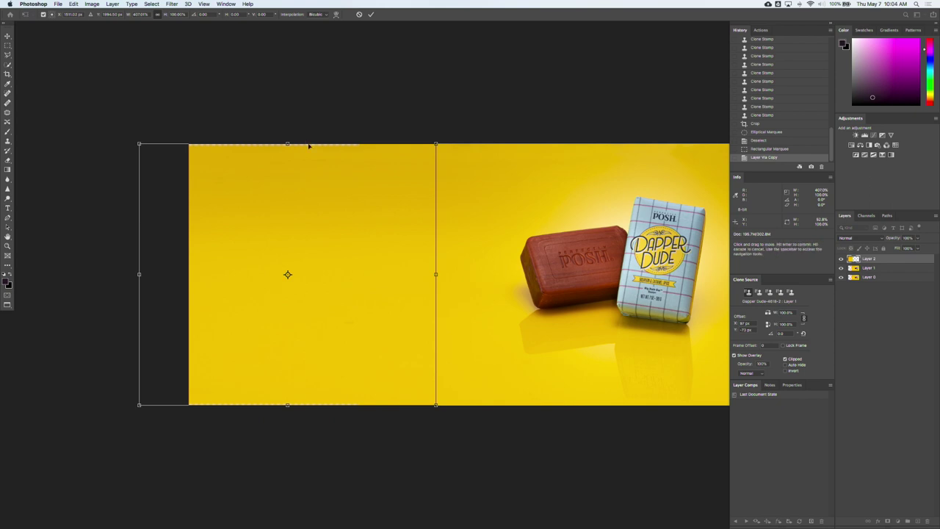
pyautogui.moveTo(292, 146); pyautogui.dragTo(287, 139)
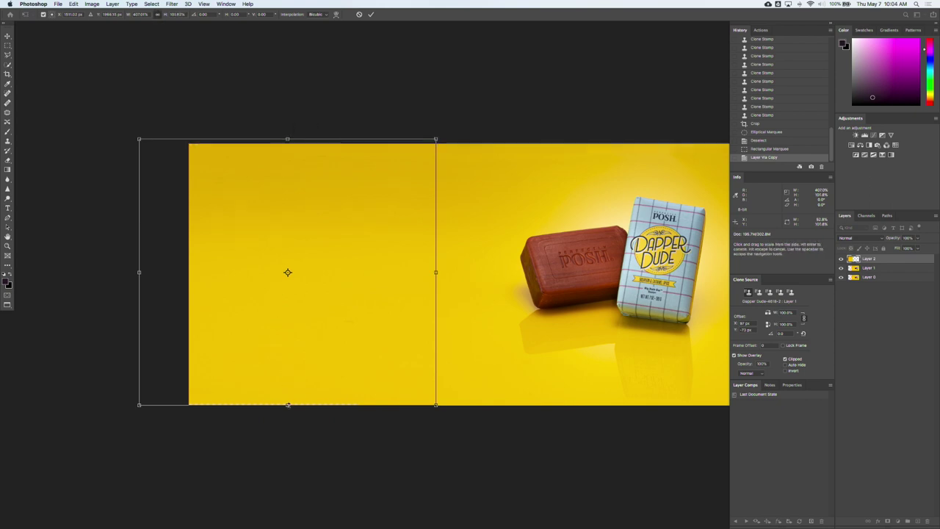
pyautogui.moveTo(287, 405); pyautogui.dragTo(287, 418)
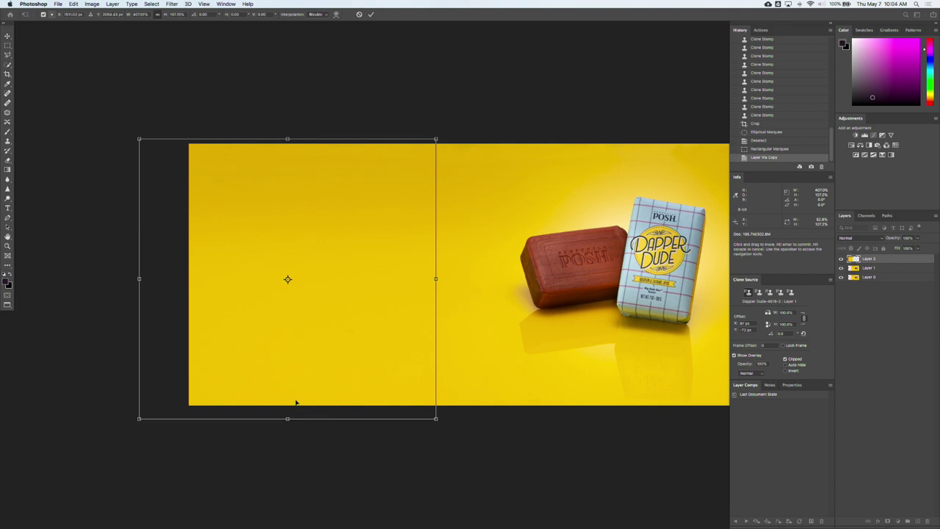
pyautogui.press('Return')
pyautogui.moveTo(393, 363); pyautogui.dragTo(420, 369)
pyautogui.moveTo(451, 287); pyautogui.dragTo(480, 294)
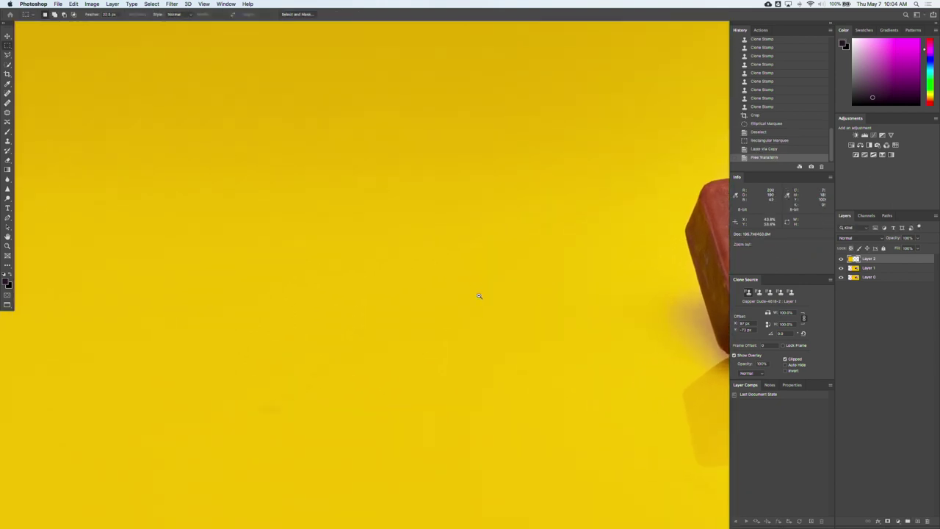
pyautogui.moveTo(462, 262)
pyautogui.mouseDown()
pyautogui.moveTo(423, 318)
pyautogui.moveTo(300, 317)
pyautogui.moveTo(431, 318)
pyautogui.moveTo(382, 323)
pyautogui.moveTo(496, 307)
pyautogui.moveTo(440, 318)
pyautogui.moveTo(489, 325)
pyautogui.moveTo(411, 315)
pyautogui.moveTo(293, 325)
pyautogui.moveTo(414, 335)
pyautogui.moveTo(348, 330)
pyautogui.moveTo(386, 331)
pyautogui.mouseUp()
pyautogui.keyDown('alt'); pyautogui.click(431, 319); pyautogui.keyUp('alt')
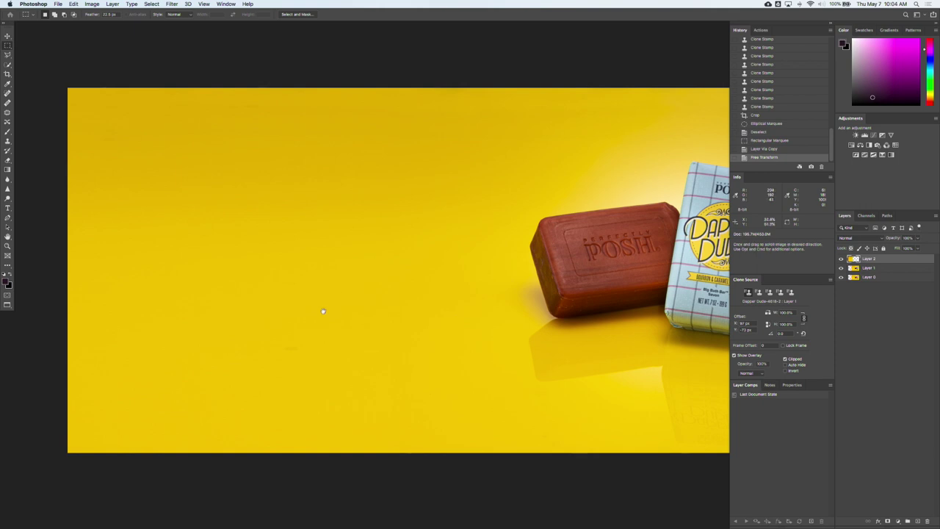
# Step: Merge the stretched backdrop strip into the photo layer below and toggle the merged layer's visibility to compare
pyautogui.moveTo(304, 295); pyautogui.dragTo(353, 300)
pyautogui.scroll(2, 384, 342)
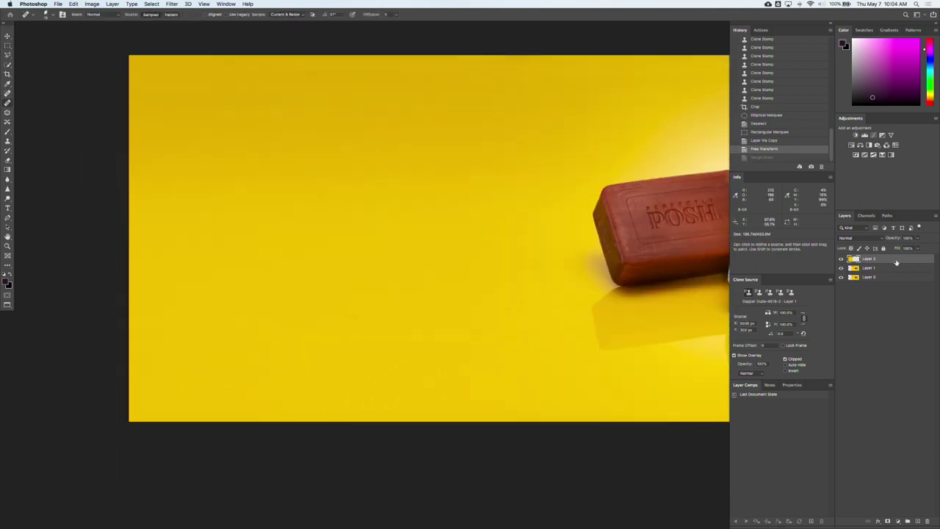
pyautogui.press('super+shift+z')
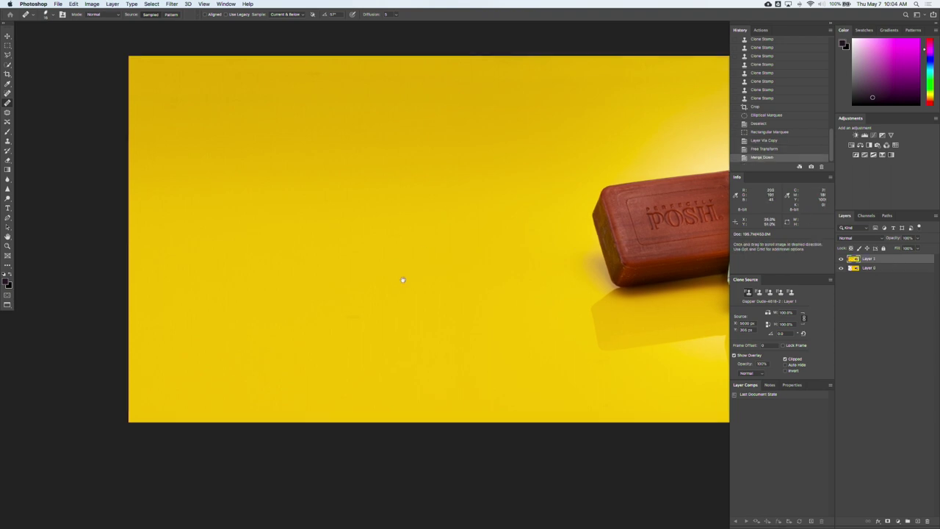
pyautogui.scroll(2, 434, 304)
pyautogui.scroll(-1, 437, 303)
pyautogui.hscroll(3, 479, 317)
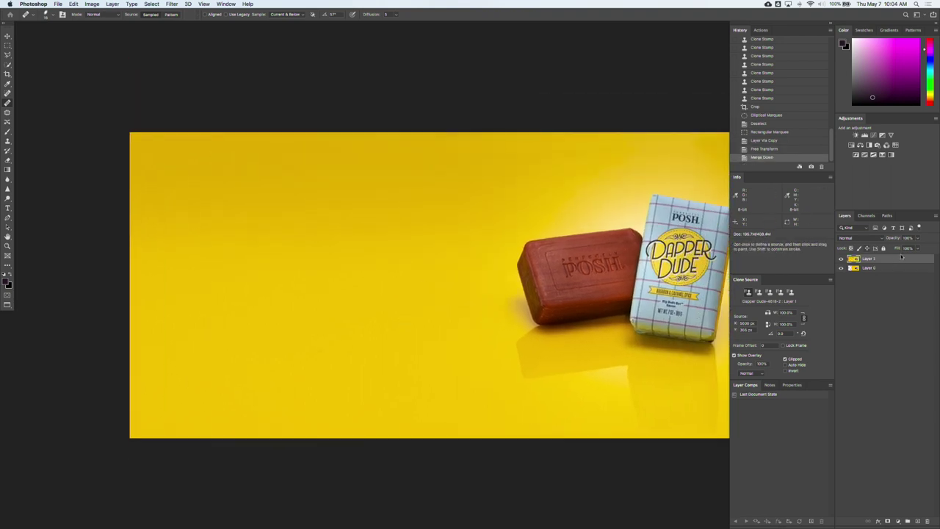
pyautogui.click(842, 259)
pyautogui.click(841, 260)
pyautogui.hscroll(3, 552, 298)
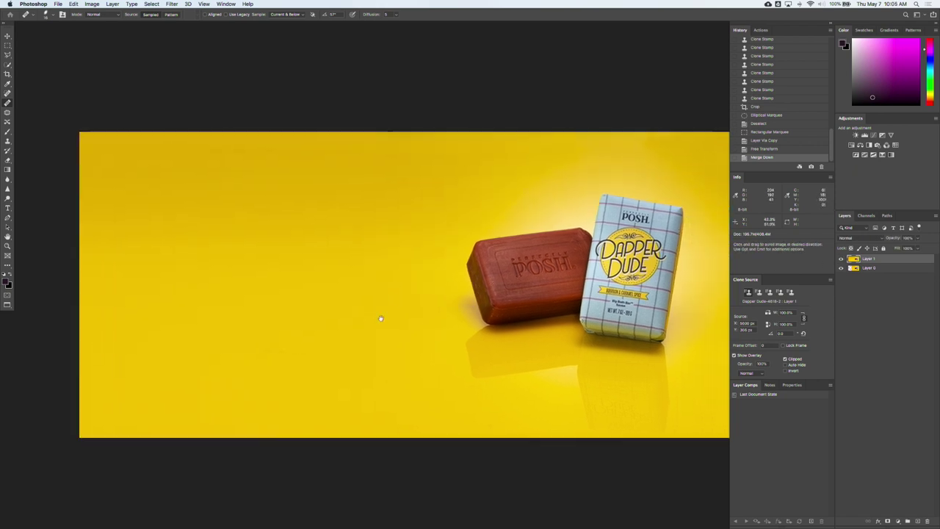
# Step: Heal the small streak in the lower middle of the extended yellow backdrop, sampling clean yellow just above it
pyautogui.hscroll(-5, 417, 332)
pyautogui.moveTo(404, 336)
pyautogui.mouseDown()
pyautogui.moveTo(433, 344)
pyautogui.moveTo(413, 324)
pyautogui.mouseUp()
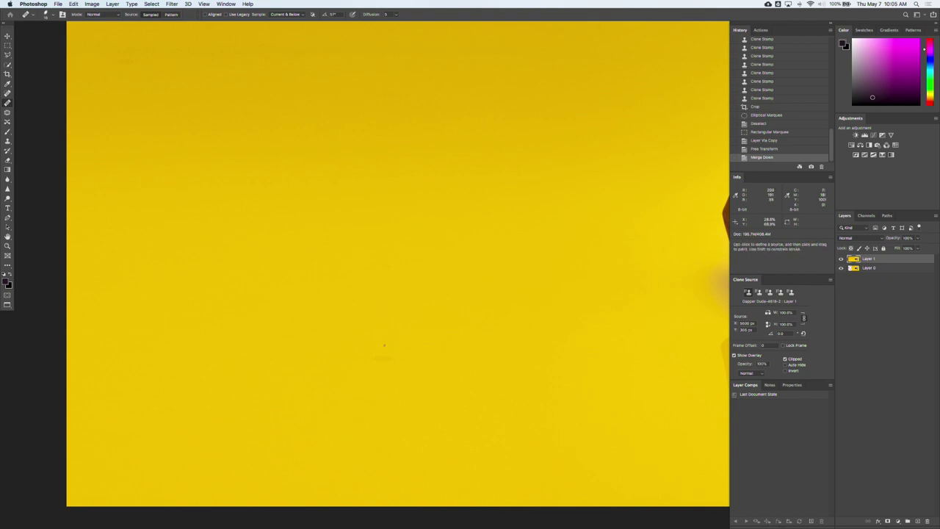
pyautogui.keyDown('alt'); pyautogui.click(388, 341); pyautogui.keyUp('alt')
pyautogui.moveTo(384, 342); pyautogui.dragTo(390, 357)
pyautogui.keyDown('alt'); pyautogui.click(390, 342); pyautogui.keyUp('alt')
pyautogui.moveTo(346, 239); pyautogui.dragTo(405, 316)
# Step: Check the backdrop around both bars and heal the blemish near the photo's upper edge above the soap bar
pyautogui.scroll(-3, 404, 316)
pyautogui.hscroll(-3, 405, 316)
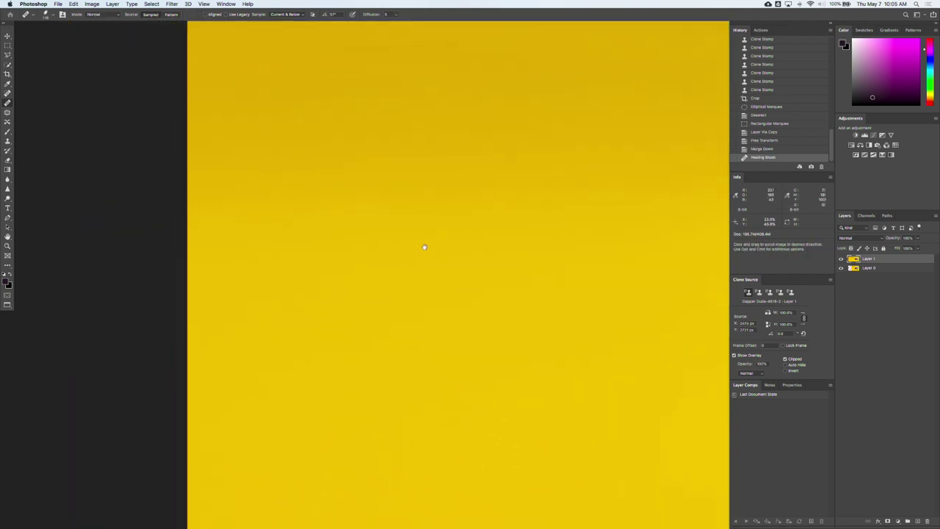
pyautogui.scroll(-3, 419, 288)
pyautogui.hscroll(5, 419, 288)
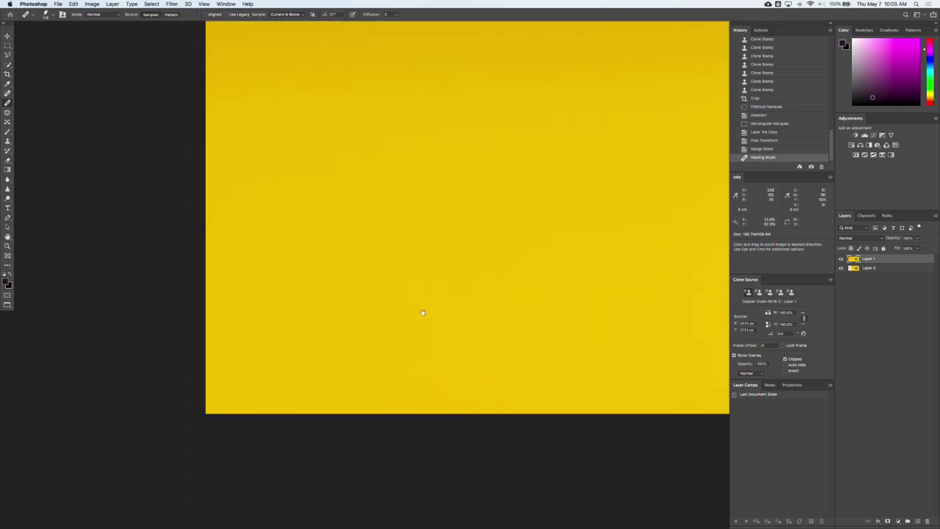
pyautogui.hscroll(5, 420, 244)
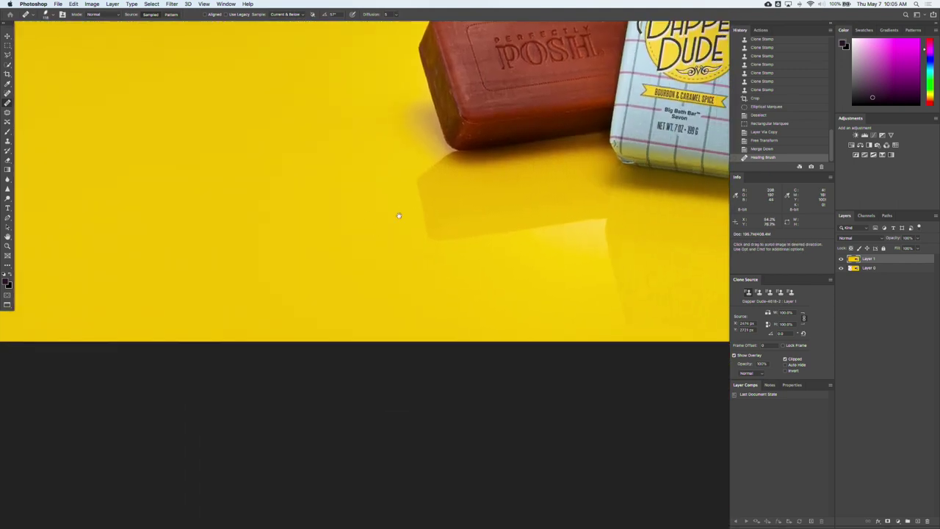
pyautogui.moveTo(501, 229); pyautogui.dragTo(445, 302)
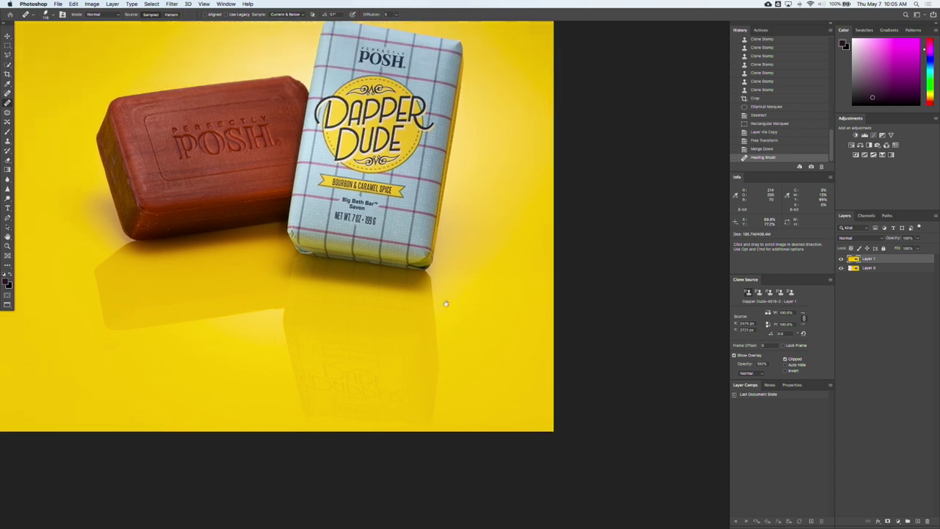
pyautogui.moveTo(409, 212); pyautogui.dragTo(428, 327)
pyautogui.moveTo(273, 150); pyautogui.dragTo(416, 249)
pyautogui.scroll(3, 415, 250)
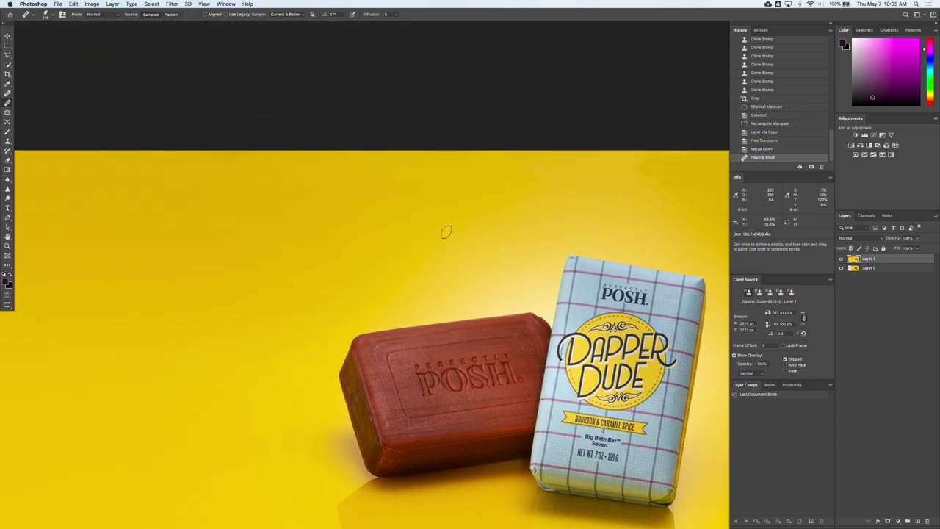
pyautogui.scroll(-10, 461, 232)
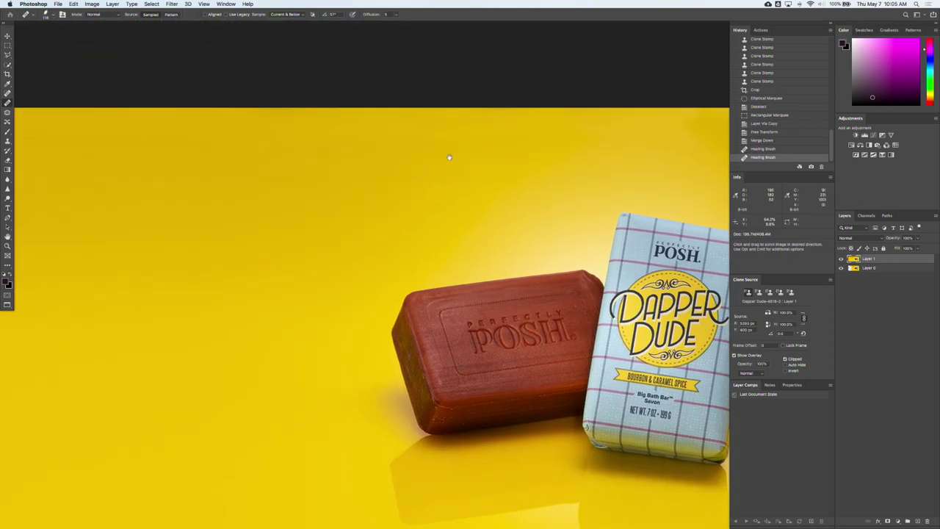
# Step: Heal the uneven patch near the upper edge of the extended backdrop, using nearby yellow as the source
pyautogui.hscroll(-3, 413, 252)
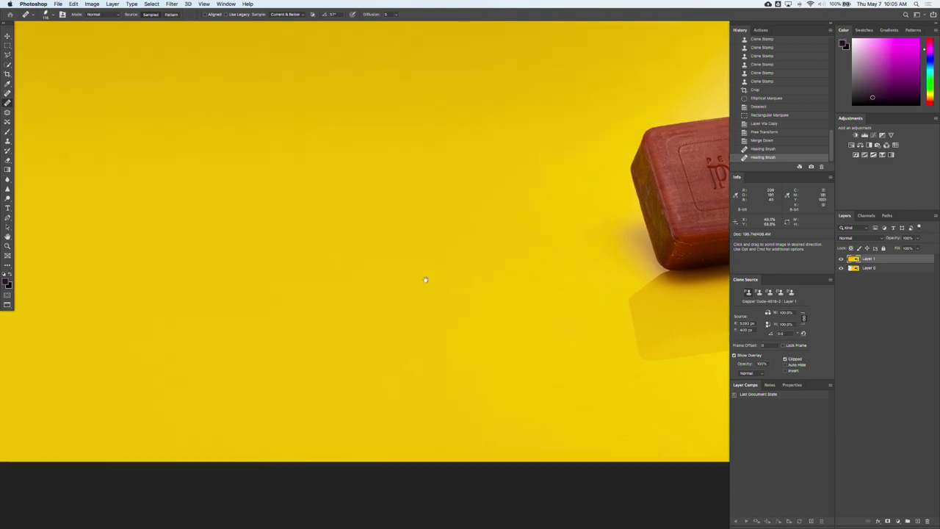
pyautogui.moveTo(444, 327)
pyautogui.mouseDown()
pyautogui.moveTo(330, 335)
pyautogui.moveTo(440, 319)
pyautogui.mouseUp()
pyautogui.scroll(5, 440, 319)
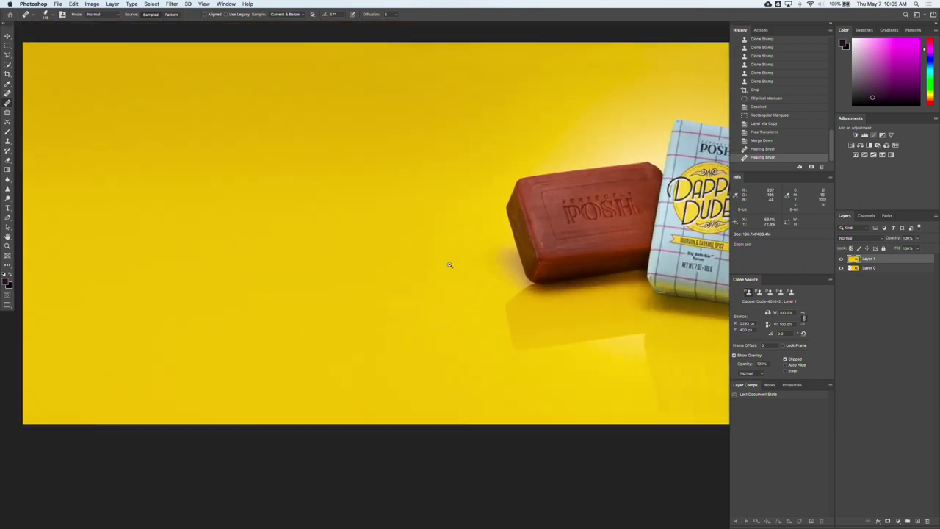
pyautogui.scroll(5, 447, 311)
pyautogui.hscroll(-3, 447, 311)
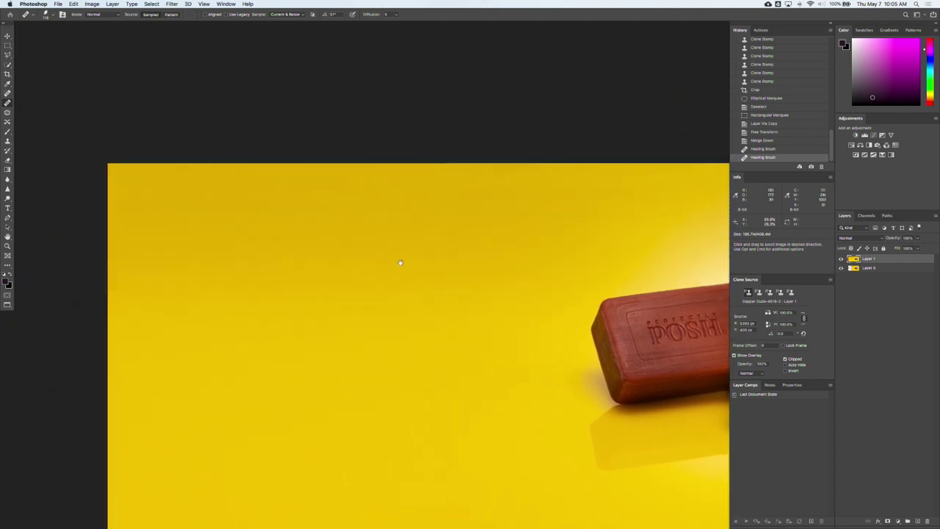
pyautogui.hscroll(5, 399, 262)
pyautogui.moveTo(345, 226)
pyautogui.mouseDown()
pyautogui.moveTo(403, 221)
pyautogui.moveTo(457, 233)
pyautogui.mouseUp()
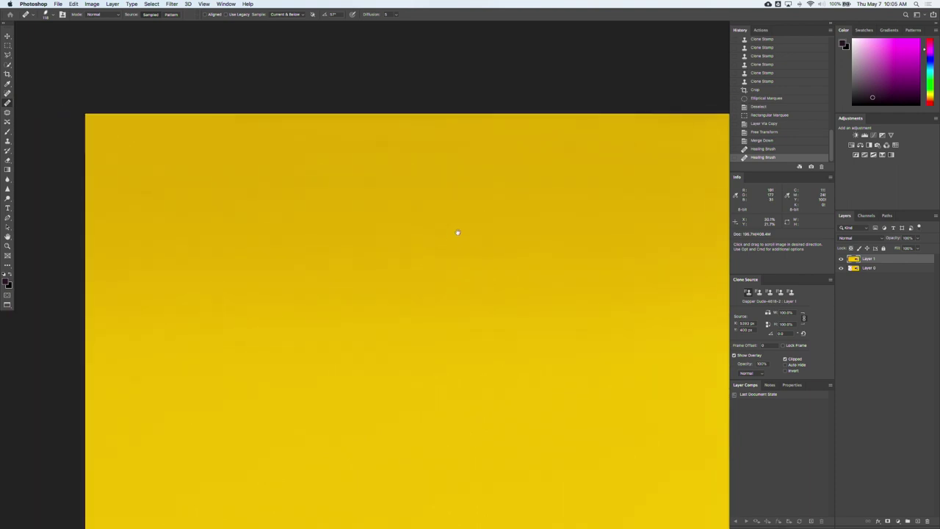
pyautogui.keyDown('alt'); pyautogui.click(426, 145); pyautogui.keyUp('alt')
pyautogui.click(360, 141)
# Step: Duplicate the retouched photo layer and open the copy in the Liquify filter
pyautogui.scroll(-4, 407, 242)
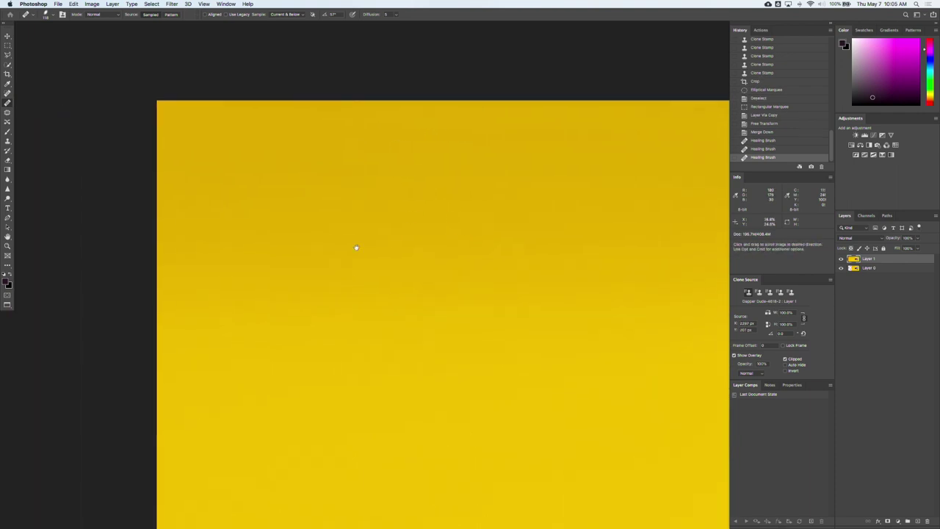
pyautogui.hscroll(4, 393, 242)
pyautogui.scroll(-8, 388, 177)
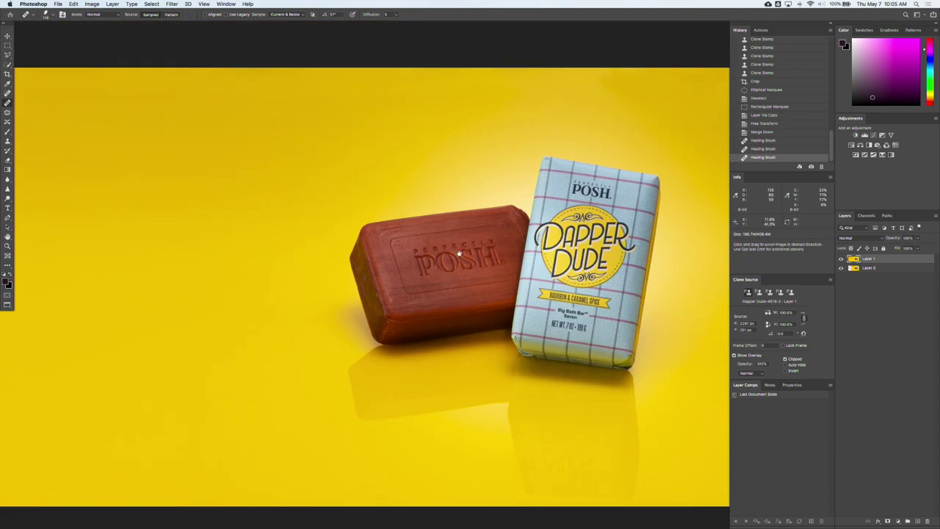
pyautogui.moveTo(450, 240); pyautogui.dragTo(401, 268)
pyautogui.press('super+j')
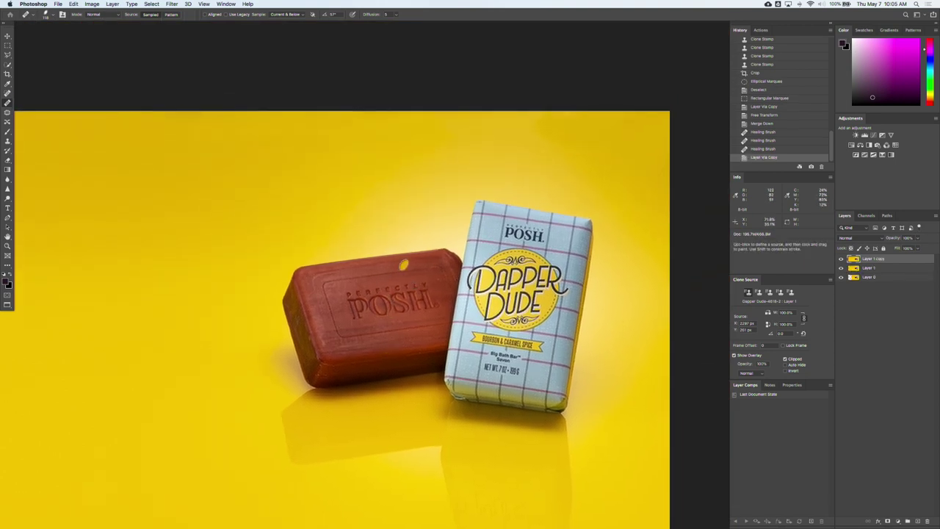
pyautogui.press('v')
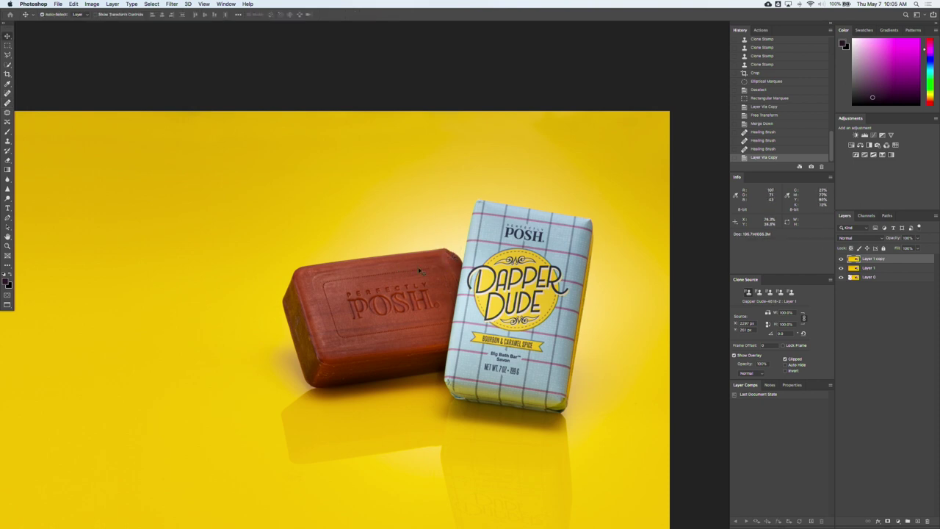
pyautogui.moveTo(386, 287); pyautogui.dragTo(385, 286)
pyautogui.press('super+shift+x')
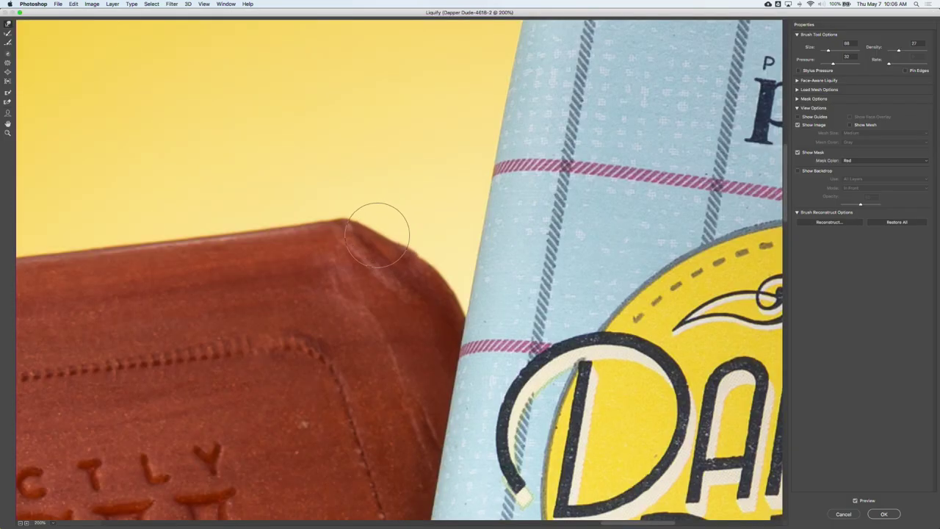
# Step: Smooth the bumpy upper-right corner of the red soap bar into an even curve with the Forward Warp tool
pyautogui.moveTo(378, 235)
pyautogui.mouseDown()
pyautogui.moveTo(390, 237)
pyautogui.moveTo(409, 269)
pyautogui.moveTo(363, 250)
pyautogui.mouseUp()
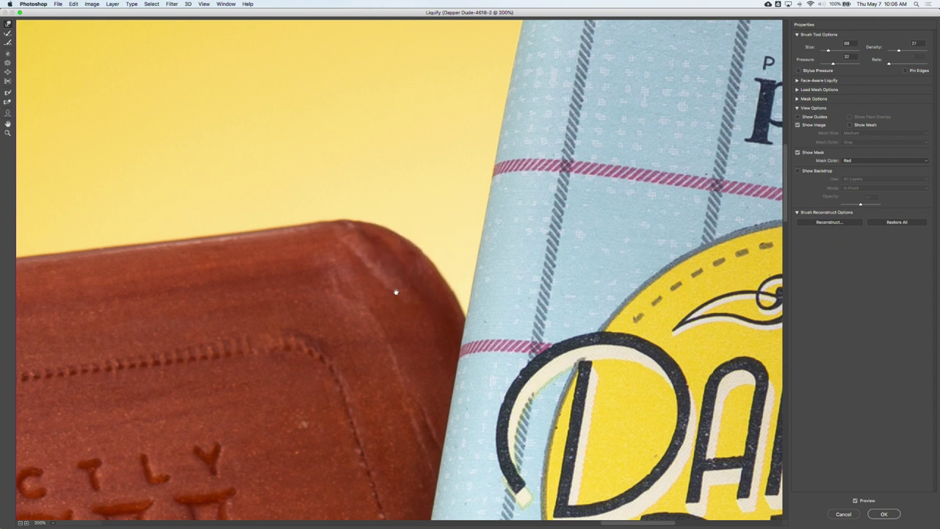
pyautogui.moveTo(397, 291)
pyautogui.mouseDown()
pyautogui.moveTo(422, 210)
pyautogui.moveTo(414, 231)
pyautogui.moveTo(417, 221)
pyautogui.moveTo(381, 226)
pyautogui.mouseUp()
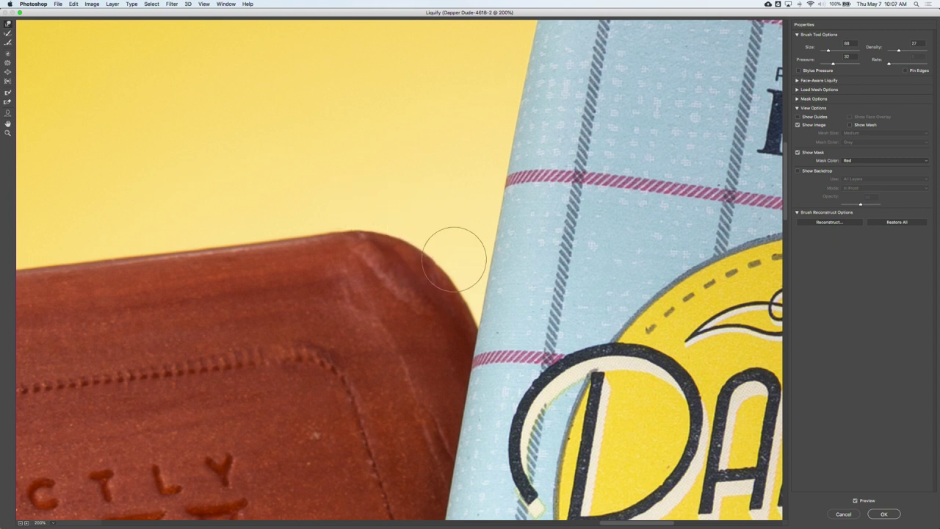
pyautogui.moveTo(423, 265)
pyautogui.mouseDown()
pyautogui.moveTo(409, 279)
pyautogui.moveTo(365, 270)
pyautogui.mouseUp()
pyautogui.keyDown('super'); pyautogui.click(416, 278); pyautogui.keyUp('super')
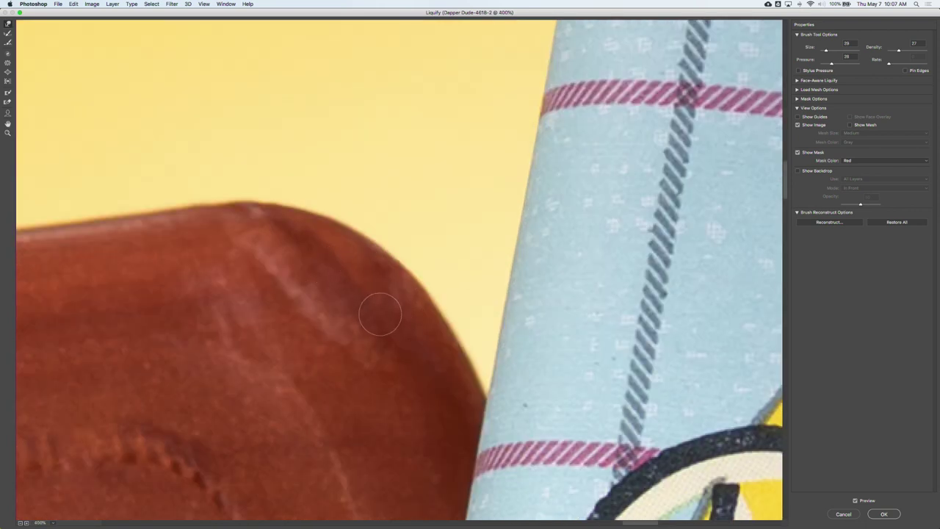
pyautogui.moveTo(326, 296); pyautogui.dragTo(377, 302)
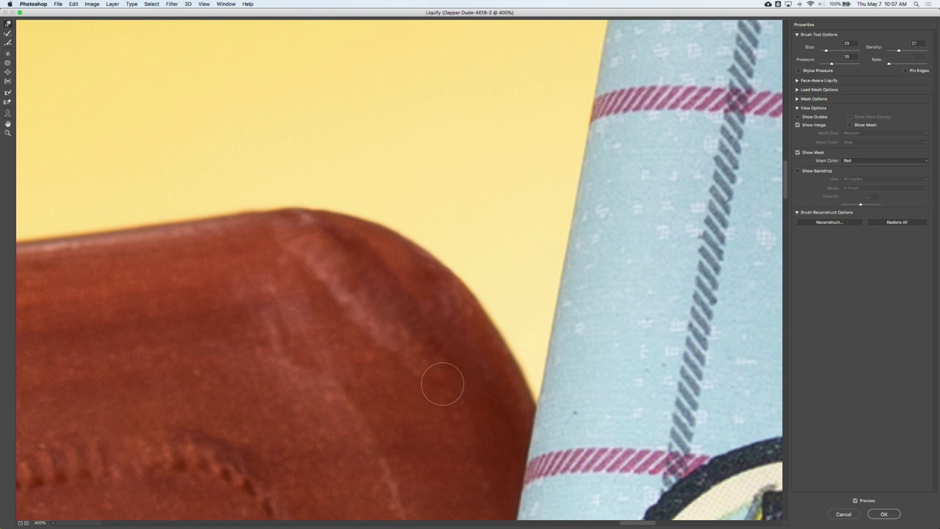
# Step: Warp the edge of the wrapped bar's crumpled lower-left corner into a cleaner outline
pyautogui.press('super+minus')
pyautogui.press('super+minus')
pyautogui.press('super+minus')
pyautogui.moveTo(253, 385)
pyautogui.mouseDown()
pyautogui.moveTo(291, 353)
pyautogui.moveTo(434, 284)
pyautogui.moveTo(431, 299)
pyautogui.mouseUp()
pyautogui.moveTo(373, 320); pyautogui.dragTo(201, 432)
pyautogui.moveTo(487, 248)
pyautogui.mouseDown()
pyautogui.moveTo(392, 172)
pyautogui.moveTo(383, 82)
pyautogui.mouseUp()
pyautogui.moveTo(457, 238)
pyautogui.mouseDown()
pyautogui.moveTo(414, 127)
pyautogui.moveTo(371, 122)
pyautogui.mouseUp()
pyautogui.moveTo(417, 312)
pyautogui.mouseDown()
pyautogui.moveTo(394, 289)
pyautogui.moveTo(399, 268)
pyautogui.moveTo(394, 273)
pyautogui.mouseUp()
pyautogui.keyDown('alt'); pyautogui.click(394, 289); pyautogui.keyUp('alt')
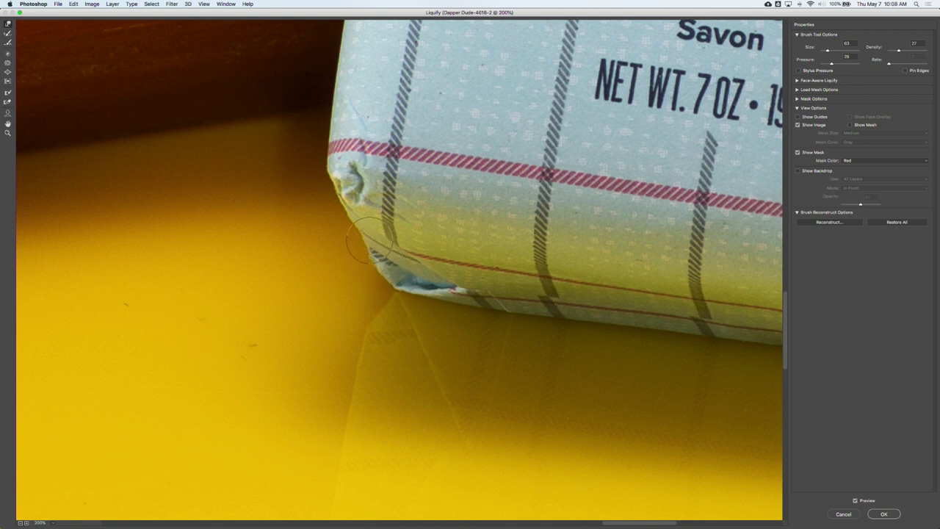
pyautogui.moveTo(359, 222); pyautogui.dragTo(381, 281)
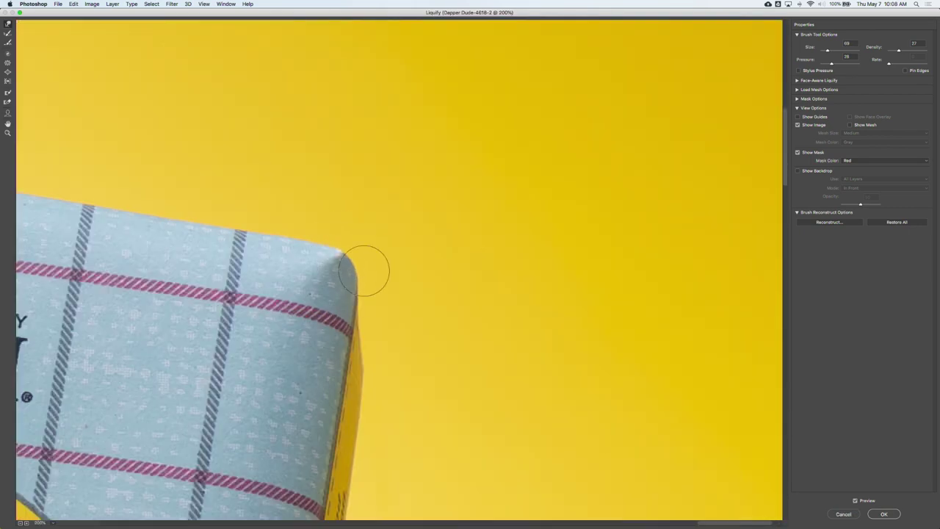
# Step: Even out the upper corners of the wrapped bar with Forward Warp, adjusting the brush size to fit
pyautogui.press('super+minus')
pyautogui.moveTo(438, 203); pyautogui.dragTo(494, 220)
pyautogui.moveTo(458, 175); pyautogui.dragTo(481, 176)
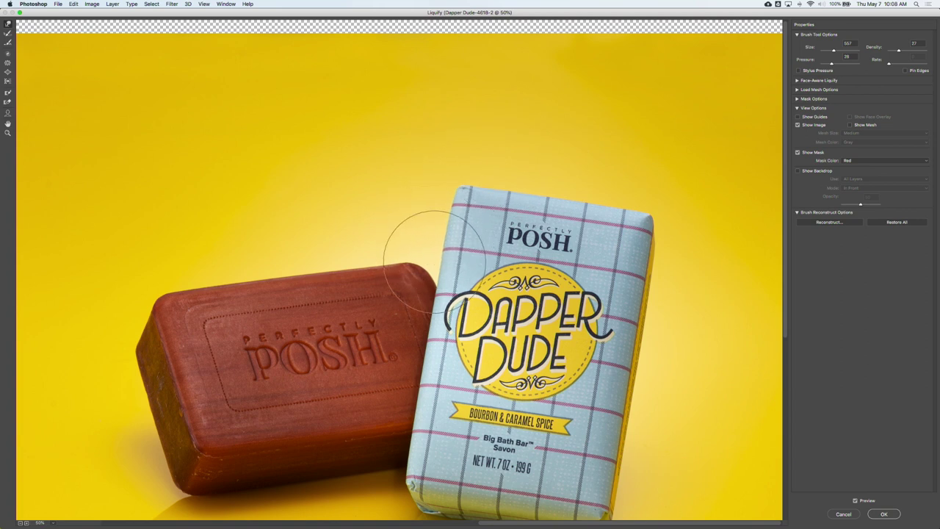
pyautogui.moveTo(454, 197); pyautogui.dragTo(419, 198)
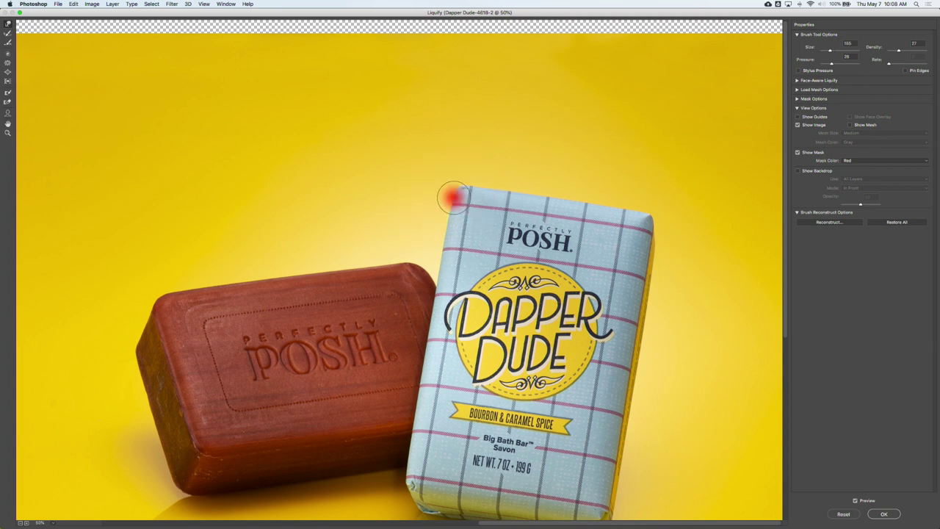
# Step: Refine the wrapped bar's lower-left corner edge up close with a smaller warp brush
pyautogui.moveTo(432, 488); pyautogui.dragTo(431, 379)
pyautogui.keyDown('alt'); pyautogui.click(411, 387); pyautogui.keyUp('alt')
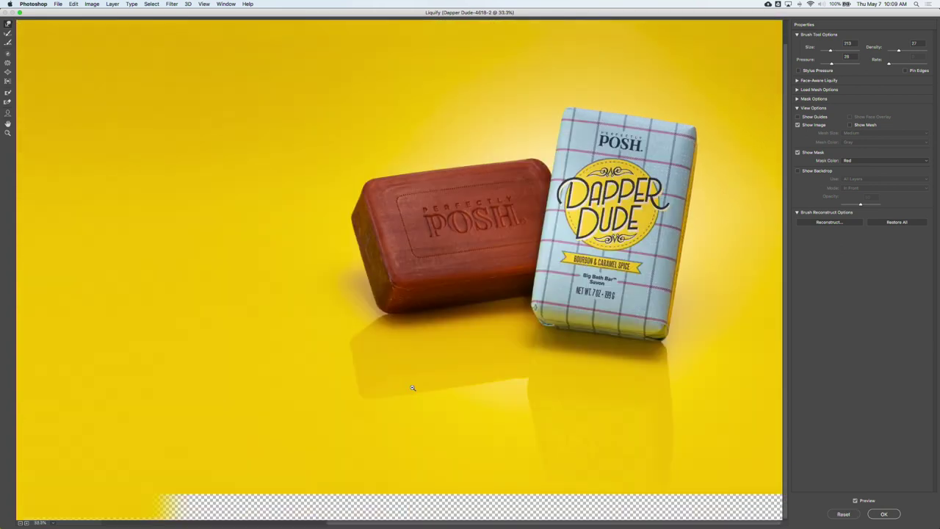
pyautogui.keyDown('super'); pyautogui.click(532, 310); pyautogui.keyUp('super')
pyautogui.keyDown('super'); pyautogui.click(405, 275); pyautogui.keyUp('super')
pyautogui.moveTo(396, 262)
pyautogui.mouseDown()
pyautogui.moveTo(374, 263)
pyautogui.moveTo(374, 273)
pyautogui.mouseUp()
pyautogui.keyDown('super'); pyautogui.click(404, 299); pyautogui.keyUp('super')
pyautogui.keyDown('super'); pyautogui.click(405, 300); pyautogui.keyUp('super')
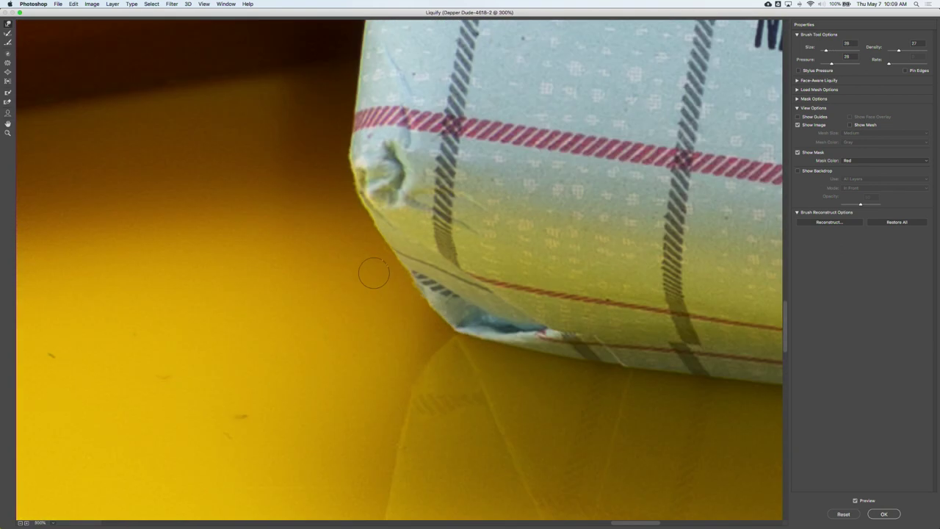
# Step: Smooth the jagged lower-right corner of the wrapped bar with a small warp brush
pyautogui.scroll(-4, 422, 290)
pyautogui.scroll(7, 400, 263)
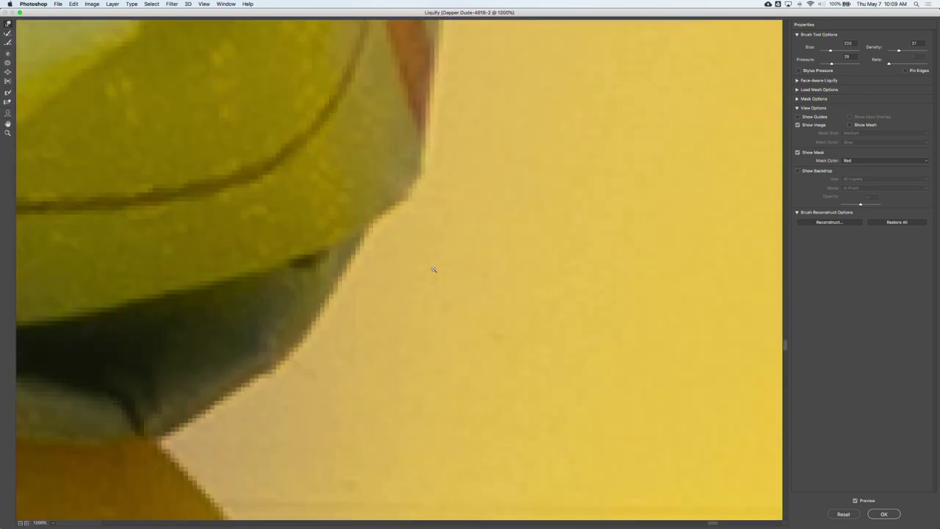
pyautogui.keyDown('alt'); pyautogui.keyDown('super'); pyautogui.click(395, 270); pyautogui.keyUp('super'); pyautogui.keyUp('alt')
pyautogui.moveTo(424, 227); pyautogui.dragTo(433, 227)
pyautogui.moveTo(399, 258); pyautogui.dragTo(416, 262)
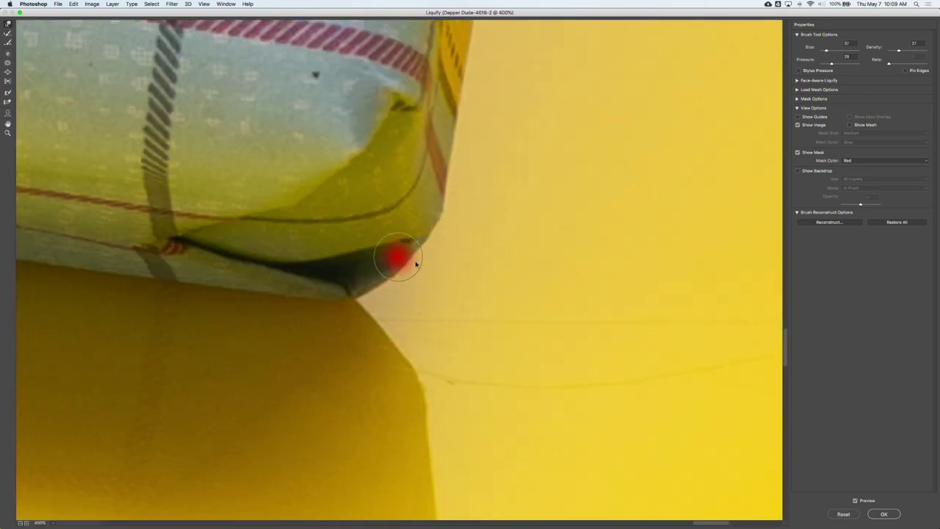
pyautogui.keyDown('alt'); pyautogui.keyDown('super'); pyautogui.click(392, 245); pyautogui.keyUp('super'); pyautogui.keyUp('alt')
# Step: Touch up the red soap bar's upper-right corner and apply the Liquify changes to the layer copy
pyautogui.scroll(-3, 393, 245)
pyautogui.scroll(2, 397, 269)
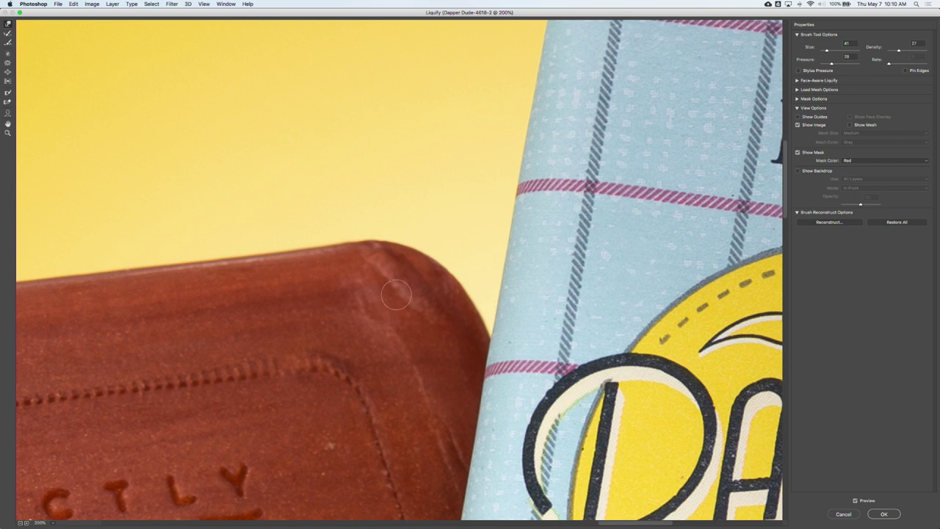
pyautogui.moveTo(412, 289); pyautogui.dragTo(389, 298)
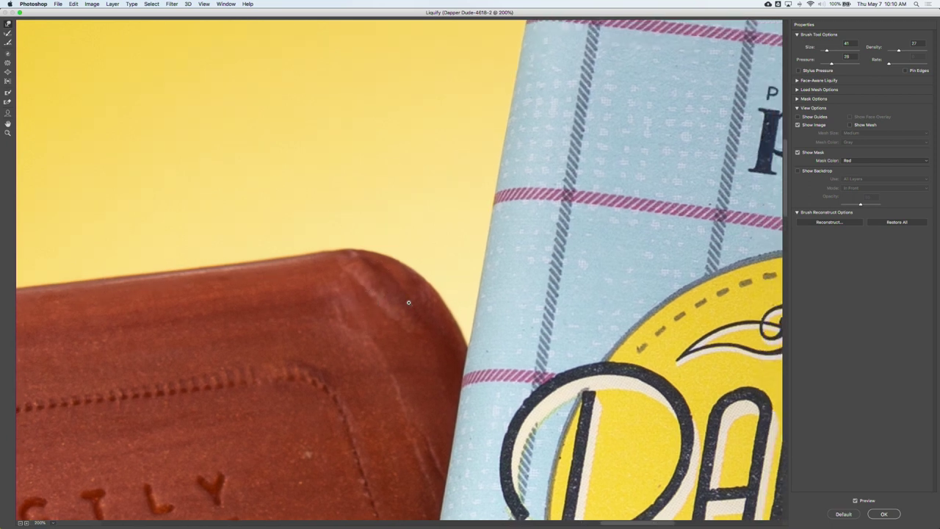
pyautogui.scroll(1, 408, 302)
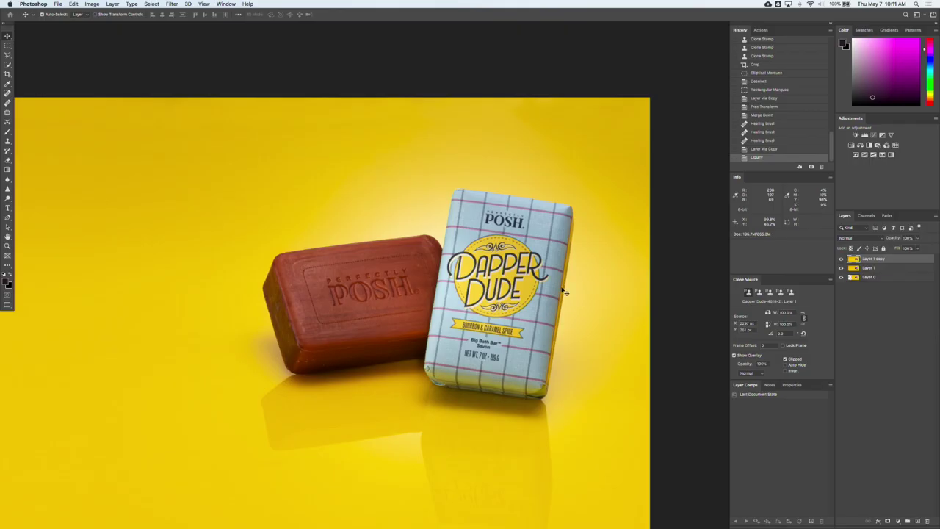
# Step: Merge the liquified layer copy down into Layer 1 and compare the result with the original by toggling Layer 1's visibility
pyautogui.moveTo(427, 254)
pyautogui.mouseDown()
pyautogui.moveTo(420, 262)
pyautogui.moveTo(447, 253)
pyautogui.moveTo(443, 261)
pyautogui.mouseUp()
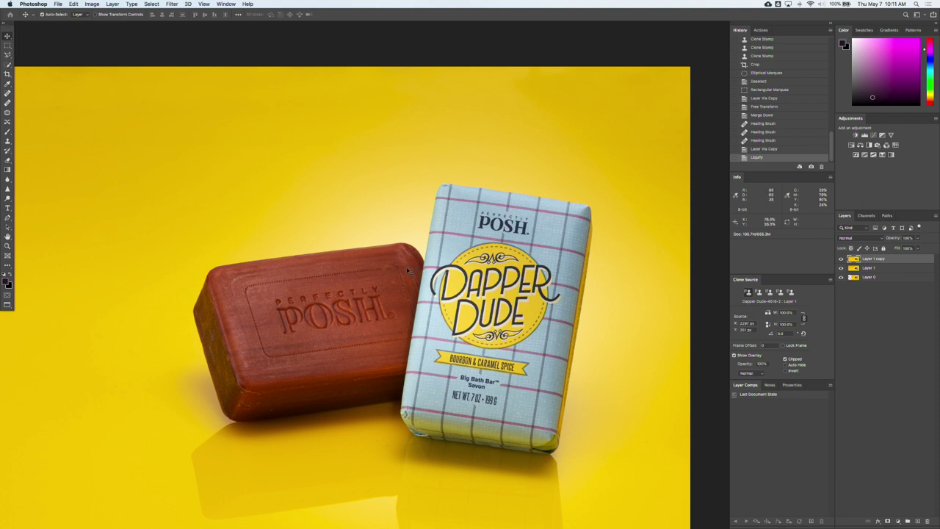
pyautogui.moveTo(408, 270); pyautogui.dragTo(427, 265)
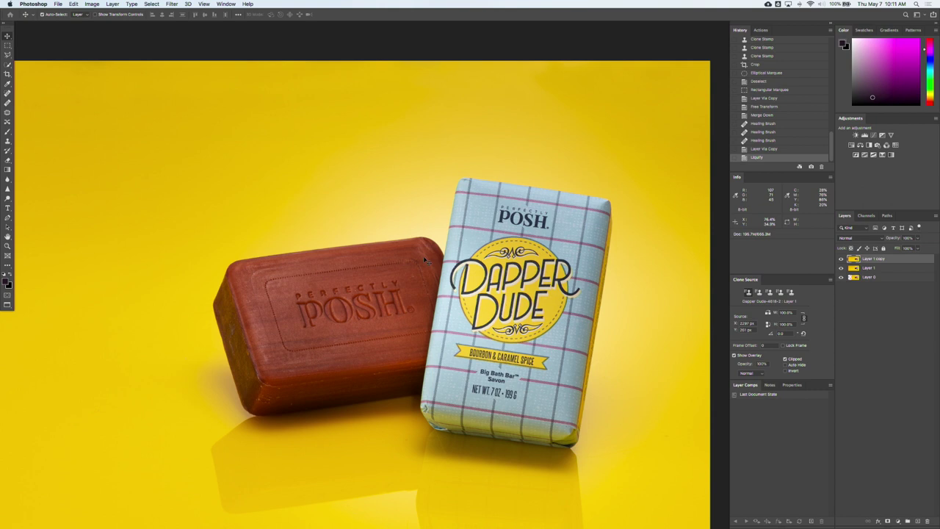
pyautogui.press('super+e')
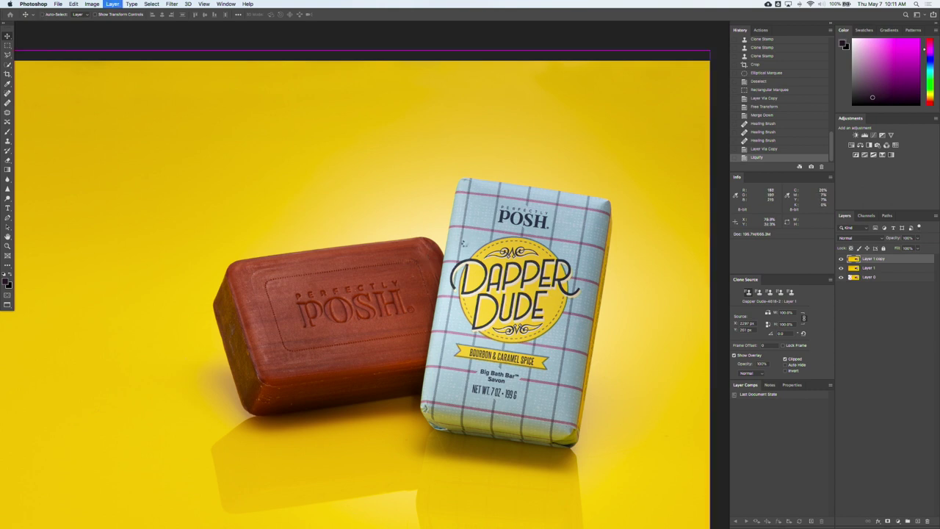
pyautogui.click(841, 260)
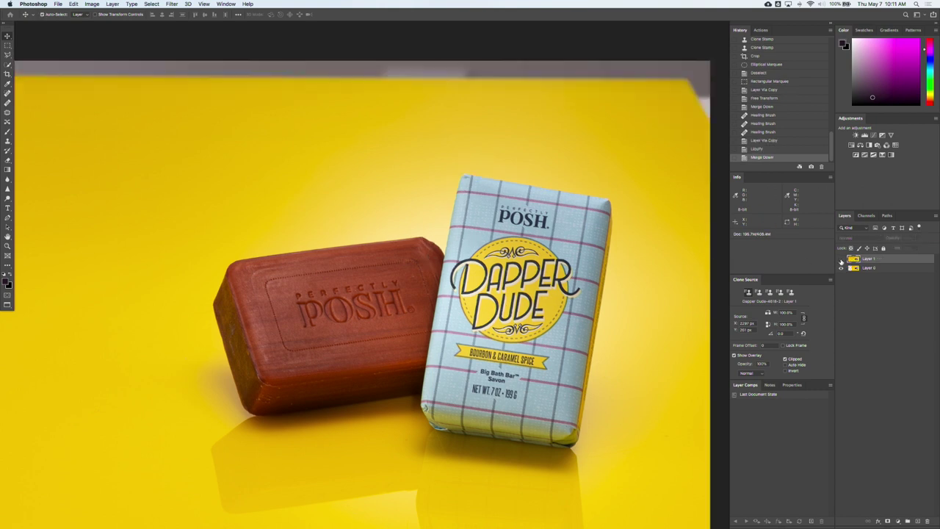
pyautogui.click(840, 260)
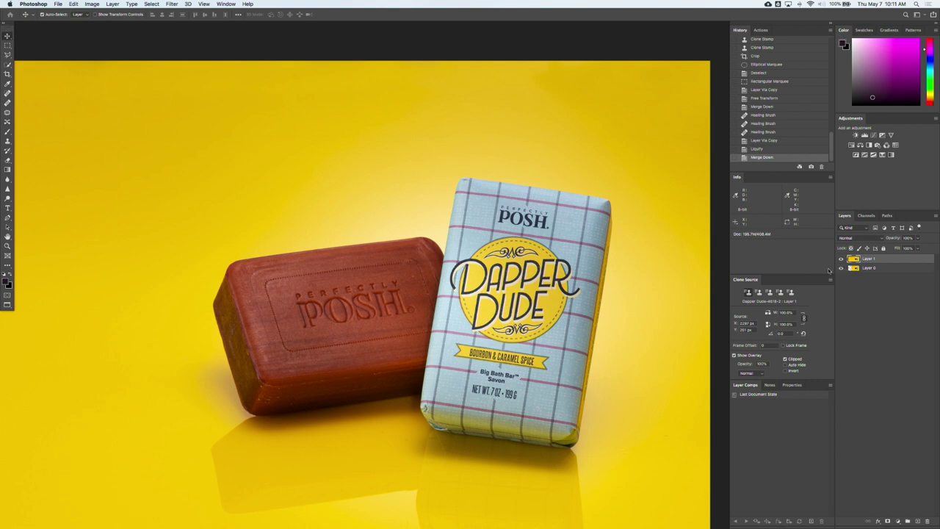
# Step: Duplicate Layer 1 for retouching the red soap bar's surface
pyautogui.moveTo(505, 300); pyautogui.dragTo(494, 319)
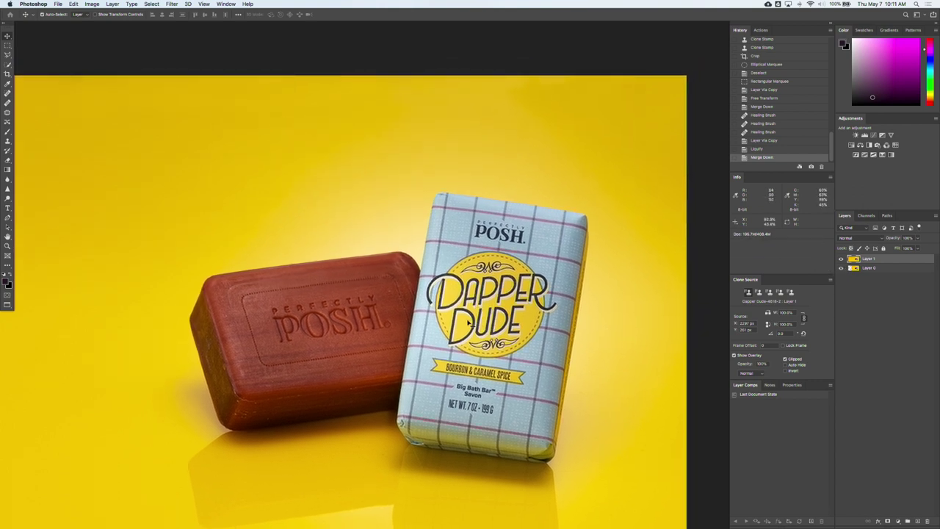
pyautogui.press('super+j')
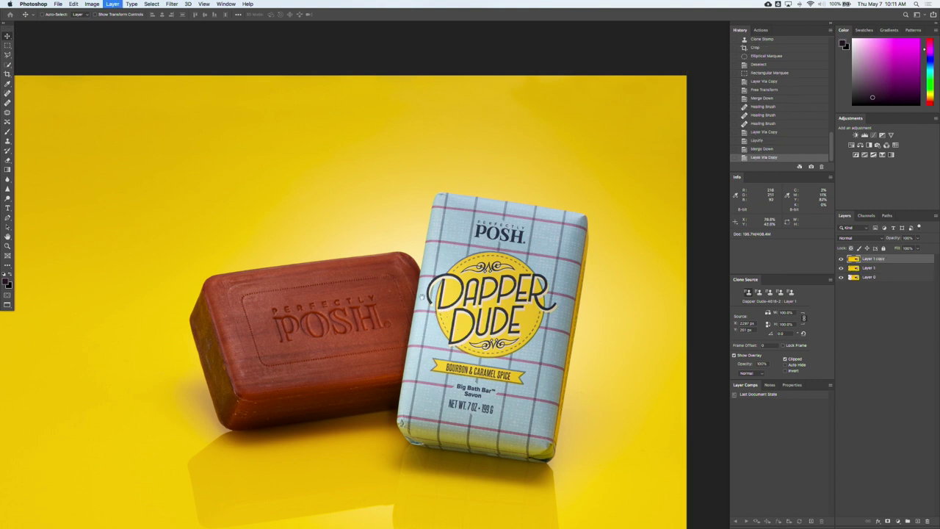
pyautogui.moveTo(382, 292); pyautogui.dragTo(438, 324)
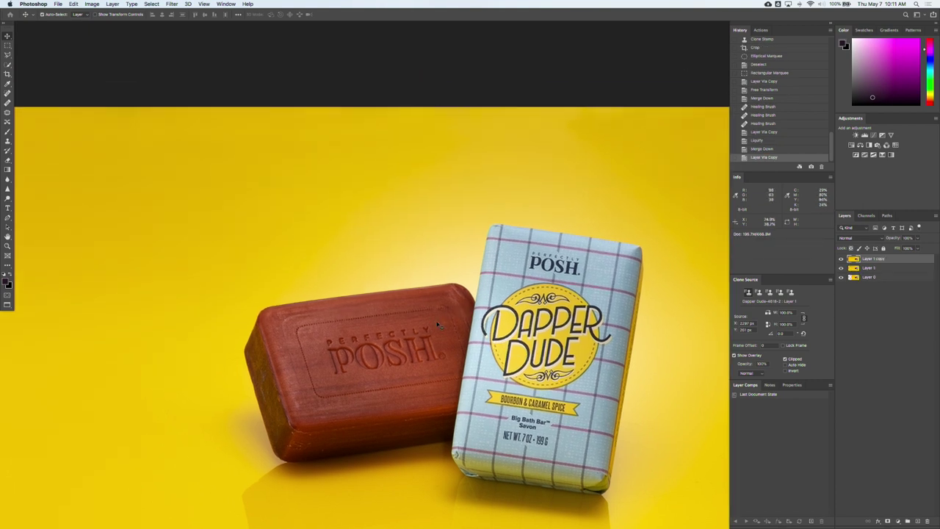
pyautogui.hscroll(2, 433, 327)
pyautogui.scroll(-1, 433, 327)
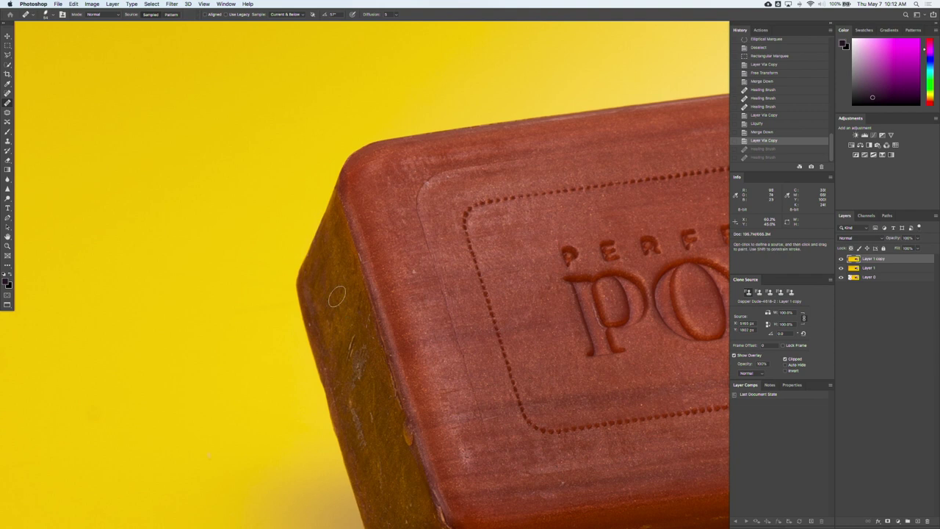
# Step: Set the Healing Brush angle to 60° and heal the scratches on the upper part of the soap's dark left side face
pyautogui.rightClick(351, 303)
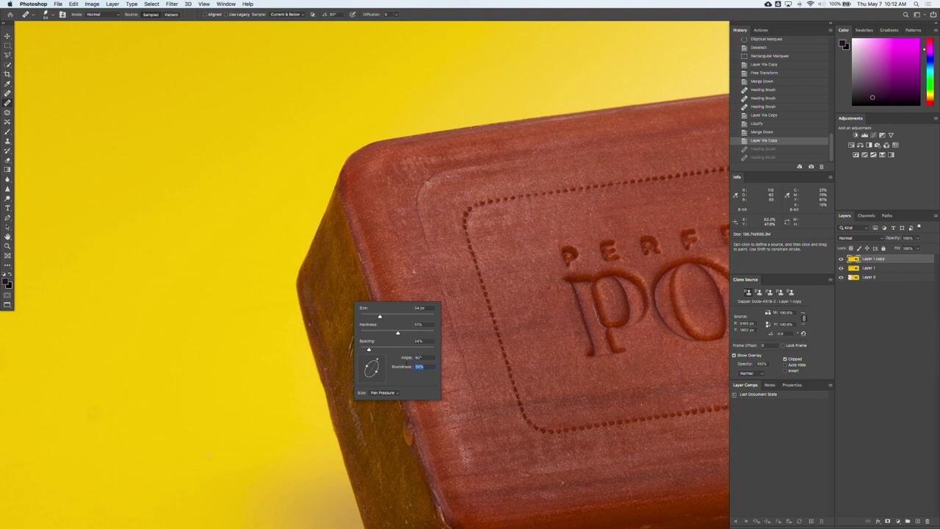
pyautogui.press('Return')
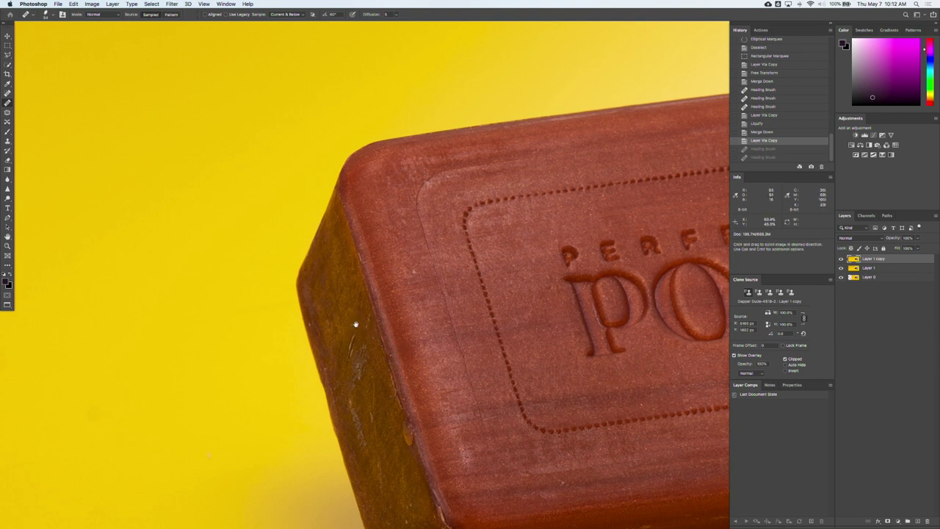
pyautogui.moveTo(354, 323); pyautogui.dragTo(382, 335)
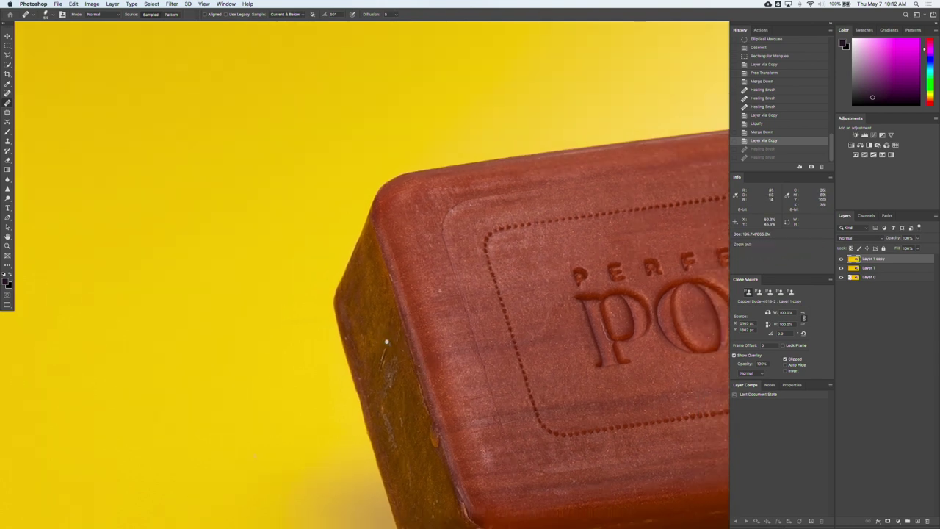
pyautogui.scroll(4, 384, 334)
pyautogui.moveTo(384, 334)
pyautogui.mouseDown()
pyautogui.moveTo(368, 330)
pyautogui.moveTo(386, 369)
pyautogui.moveTo(382, 386)
pyautogui.moveTo(388, 373)
pyautogui.mouseUp()
pyautogui.keyDown('alt'); pyautogui.click(388, 343); pyautogui.keyUp('alt')
pyautogui.click(391, 355)
pyautogui.keyDown('alt'); pyautogui.click(390, 355); pyautogui.keyUp('alt')
pyautogui.moveTo(387, 373); pyautogui.dragTo(384, 395)
pyautogui.click(381, 392)
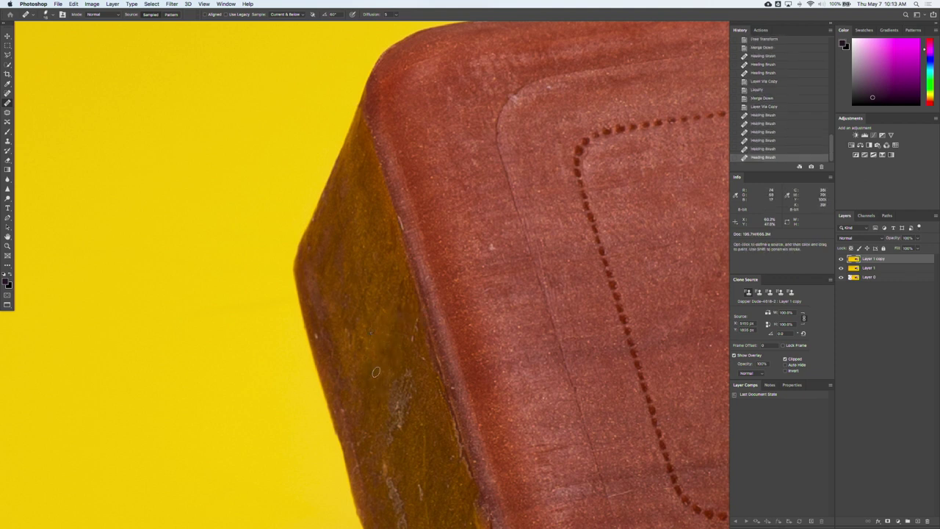
# Step: Heal the remaining marks on the upper side face and the rough spots along its edge with the soap's front
pyautogui.click(376, 372)
pyautogui.click(385, 354)
pyautogui.moveTo(365, 363); pyautogui.dragTo(357, 439)
pyautogui.keyDown('alt'); pyautogui.click(397, 316); pyautogui.keyUp('alt')
pyautogui.click(400, 334)
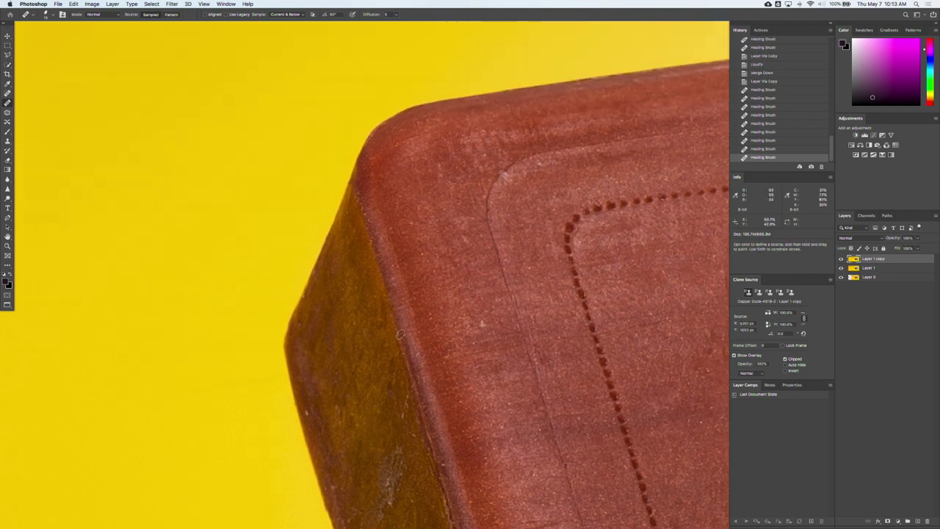
pyautogui.moveTo(400, 334); pyautogui.dragTo(420, 211)
pyautogui.click(409, 331)
pyautogui.click(406, 352)
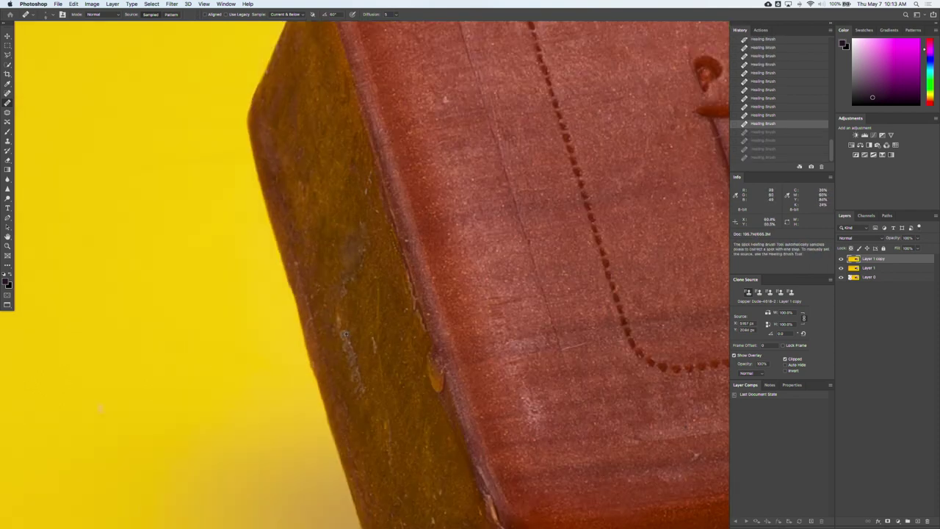
# Step: Redo the four undone healing strokes and heal the pale scratches in the middle of the soap's side face
pyautogui.press('shift+super+z')
pyautogui.press('shift+super+z')
pyautogui.press('shift+super+z')
pyautogui.press('shift+super+z')
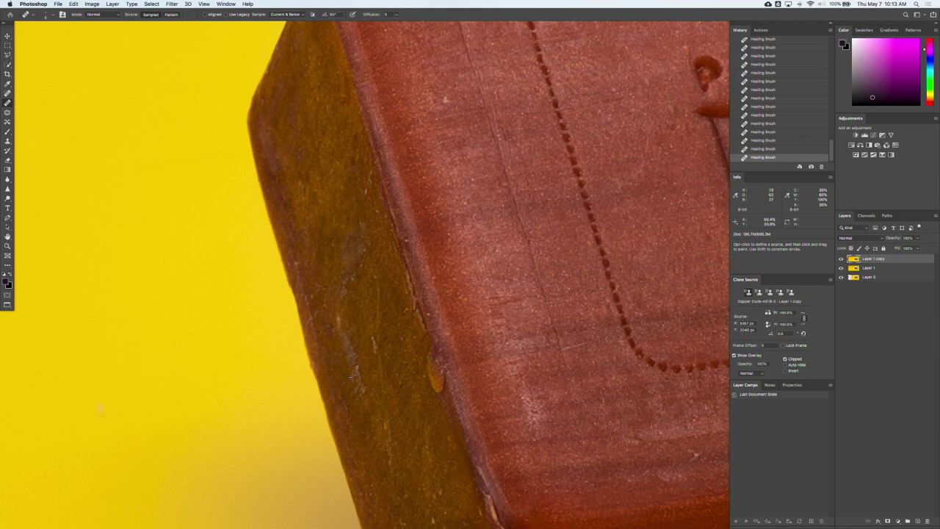
pyautogui.keyDown('alt'); pyautogui.click(363, 381); pyautogui.keyUp('alt')
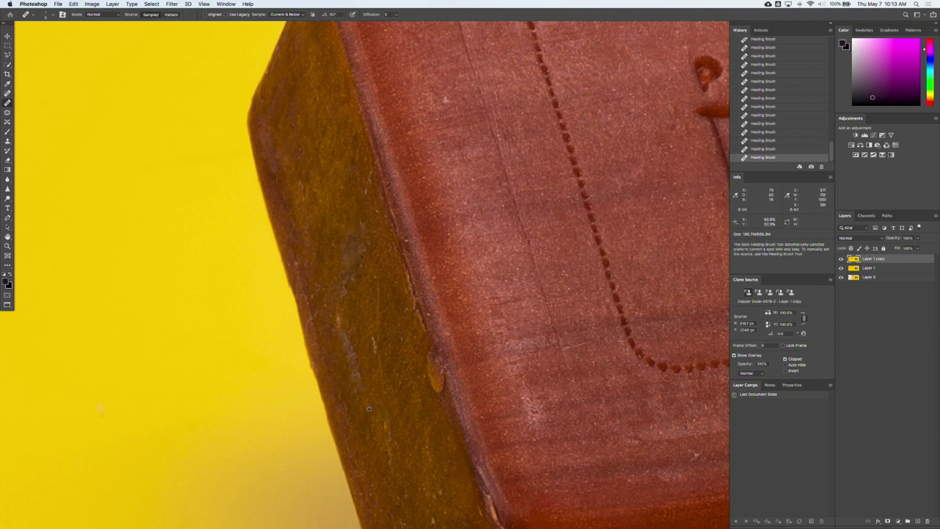
pyautogui.moveTo(356, 358)
pyautogui.mouseDown()
pyautogui.moveTo(359, 372)
pyautogui.moveTo(347, 351)
pyautogui.mouseUp()
pyautogui.keyDown('alt'); pyautogui.click(363, 340); pyautogui.keyUp('alt')
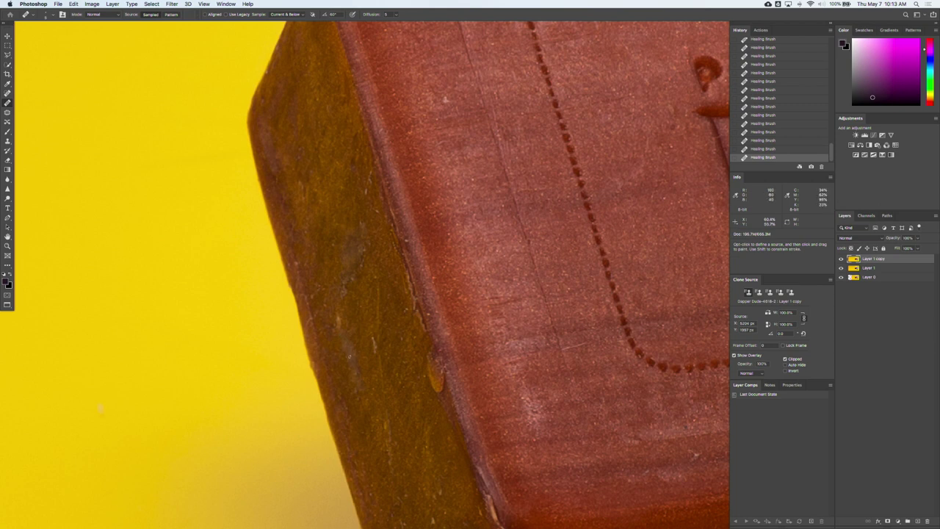
pyautogui.keyDown('alt'); pyautogui.click(340, 348); pyautogui.keyUp('alt')
pyautogui.keyDown('alt'); pyautogui.click(363, 319); pyautogui.keyUp('alt')
pyautogui.keyDown('alt'); pyautogui.click(378, 291); pyautogui.keyUp('alt')
pyautogui.keyDown('alt'); pyautogui.click(381, 354); pyautogui.keyUp('alt')
# Step: Heal the specks and leftover pale streaks on the lower and middle parts of the dark side face
pyautogui.hscroll(3, 378, 395)
pyautogui.scroll(-1, 378, 394)
pyautogui.keyDown('alt'); pyautogui.click(348, 390); pyautogui.keyUp('alt')
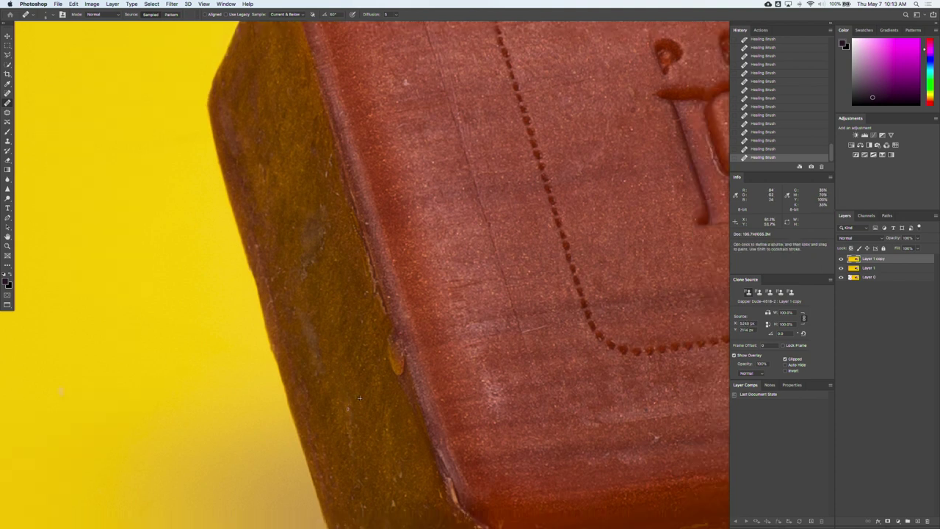
pyautogui.keyDown('alt'); pyautogui.click(346, 411); pyautogui.keyUp('alt')
pyautogui.scroll(1, 346, 402)
pyautogui.hscroll(1, 345, 402)
pyautogui.scroll(-1, 346, 396)
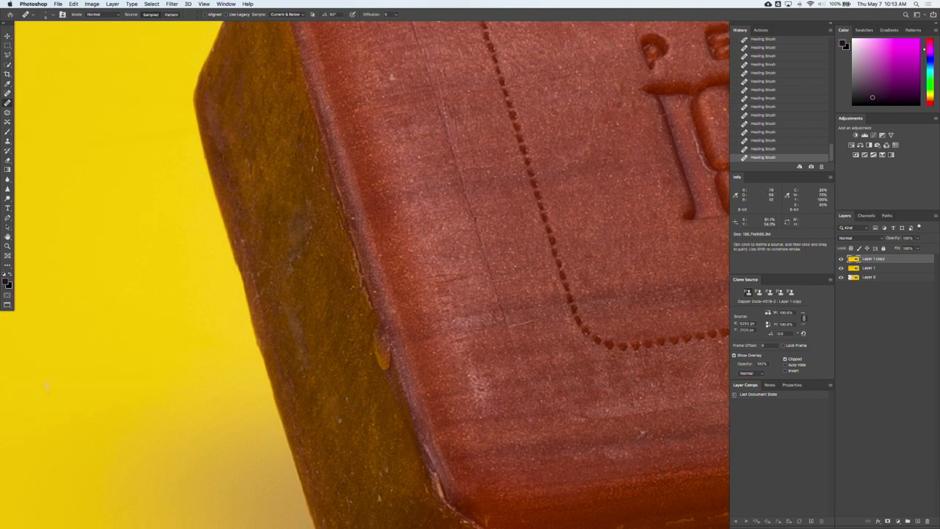
pyautogui.scroll(2, 336, 426)
pyautogui.hscroll(-1, 336, 426)
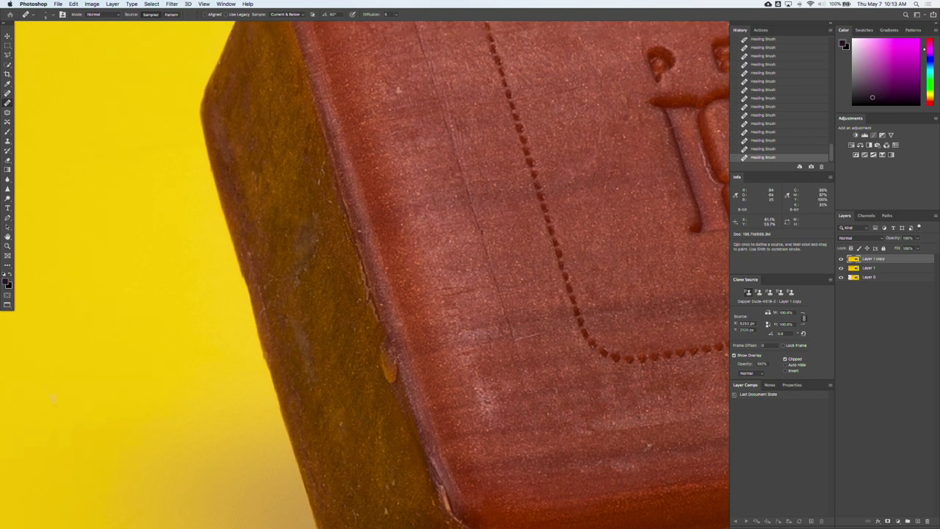
pyautogui.scroll(3, 343, 399)
pyautogui.hscroll(-2, 342, 399)
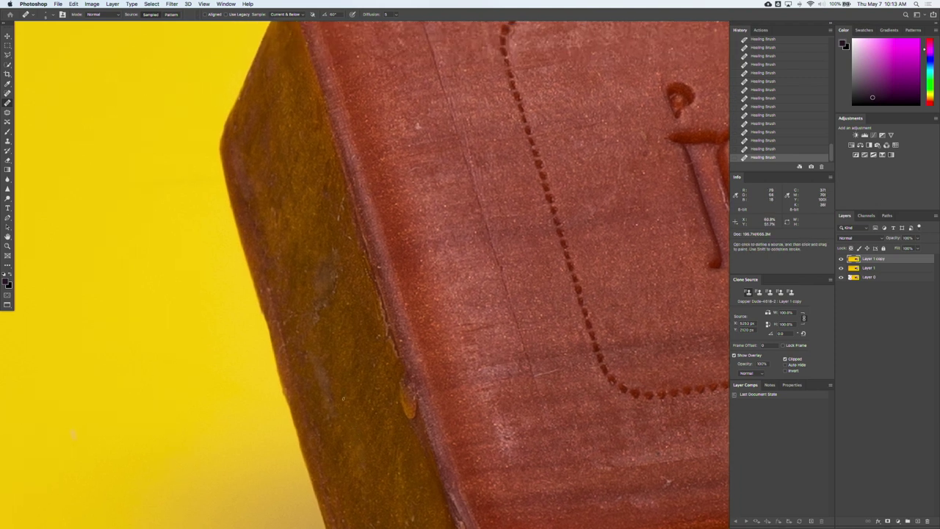
pyautogui.scroll(3, 342, 399)
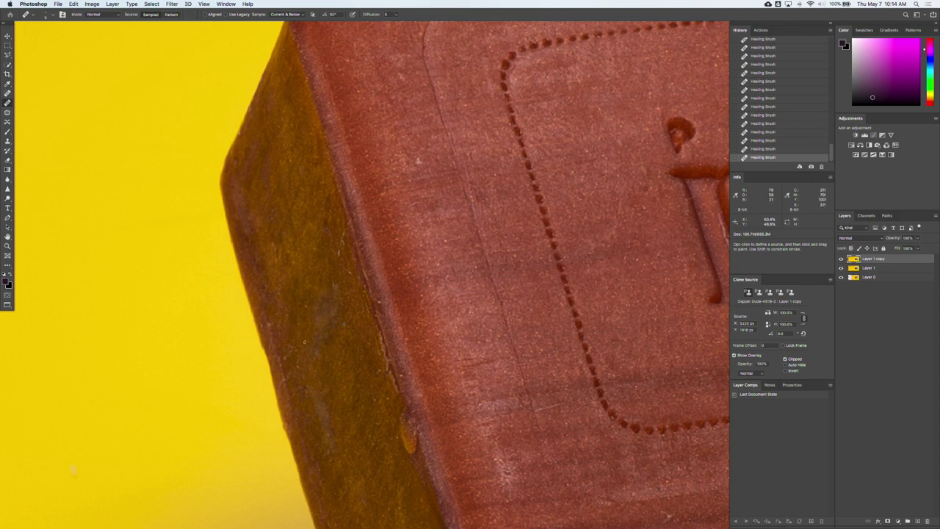
# Step: Heal the orange chip on the side edge and the flakes around the soap's lower-left corner
pyautogui.hotkey('shift', 'j')
pyautogui.hotkey('shift', 'j')
pyautogui.scroll(-3, 291, 349)
pyautogui.hscroll(3, 279, 343)
pyautogui.scroll(-5, 327, 374)
pyautogui.hscroll(2, 327, 375)
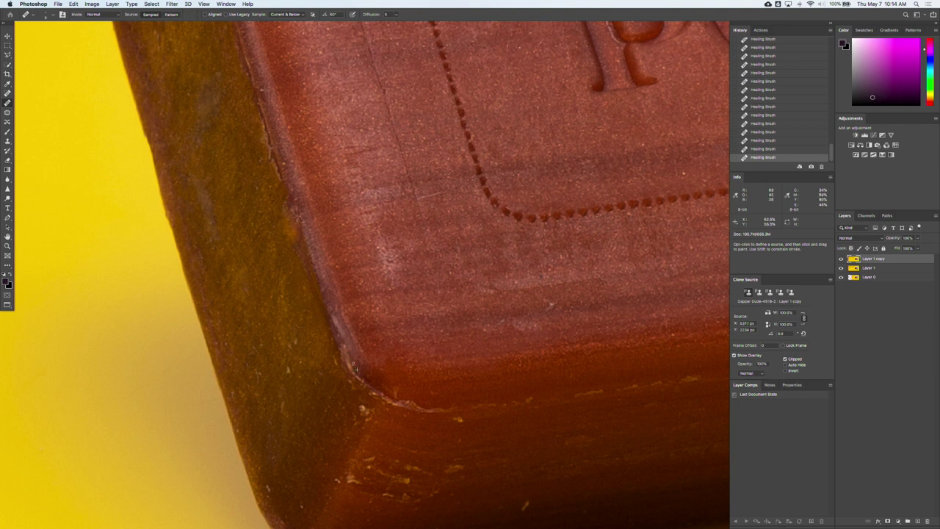
pyautogui.scroll(-4, 284, 397)
pyautogui.hscroll(1, 283, 397)
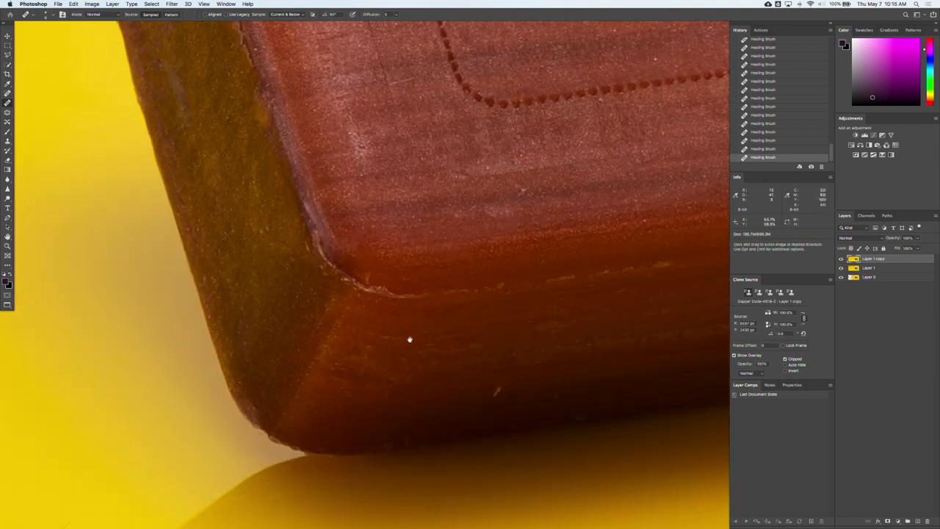
# Step: Heal the small scratches on the soap's front face near the lower-left corner of the dotted border
pyautogui.scroll(5, 415, 360)
pyautogui.hscroll(2, 415, 360)
pyautogui.click(448, 328)
pyautogui.scroll(3, 387, 342)
pyautogui.keyDown('alt'); pyautogui.click(360, 285); pyautogui.keyUp('alt')
pyautogui.click(358, 297)
pyautogui.scroll(4, 353, 316)
pyautogui.click(342, 347)
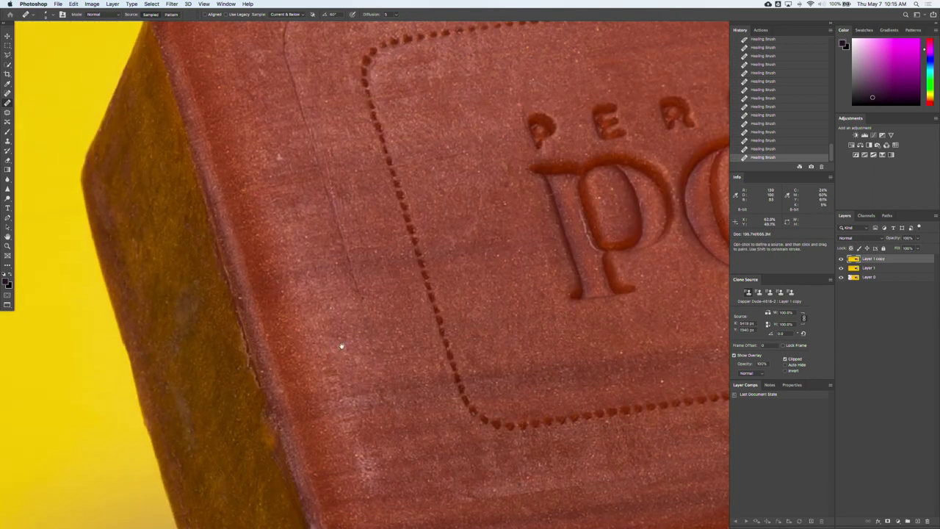
# Step: Remove the thin vertical groove left of the dotted border with the Spot Healing Brush
pyautogui.scroll(-5, 474, 272)
pyautogui.moveTo(272, 136)
pyautogui.mouseDown()
pyautogui.moveTo(384, 232)
pyautogui.moveTo(397, 314)
pyautogui.moveTo(316, 287)
pyautogui.mouseUp()
pyautogui.press('j')
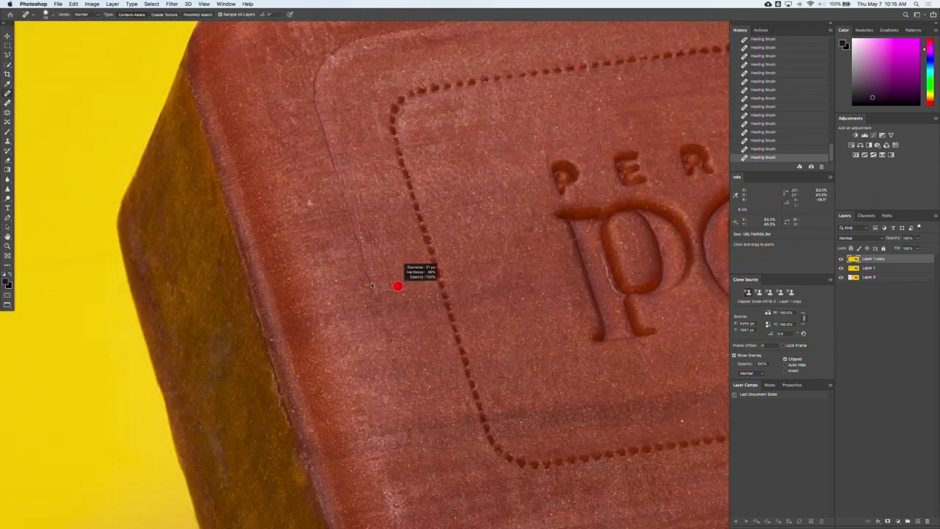
pyautogui.moveTo(382, 327); pyautogui.dragTo(376, 305)
pyautogui.moveTo(376, 303); pyautogui.dragTo(369, 281)
pyautogui.moveTo(369, 279); pyautogui.dragTo(363, 257)
pyautogui.moveTo(346, 199)
pyautogui.mouseDown()
pyautogui.moveTo(365, 281)
pyautogui.moveTo(357, 248)
pyautogui.moveTo(338, 242)
pyautogui.moveTo(334, 207)
pyautogui.mouseUp()
# Step: Heal away the curved groove at the soap's upper-left corner, outside the dotted border
pyautogui.scroll(2, 354, 257)
pyautogui.scroll(1, 341, 238)
pyautogui.moveTo(339, 213); pyautogui.dragTo(364, 188)
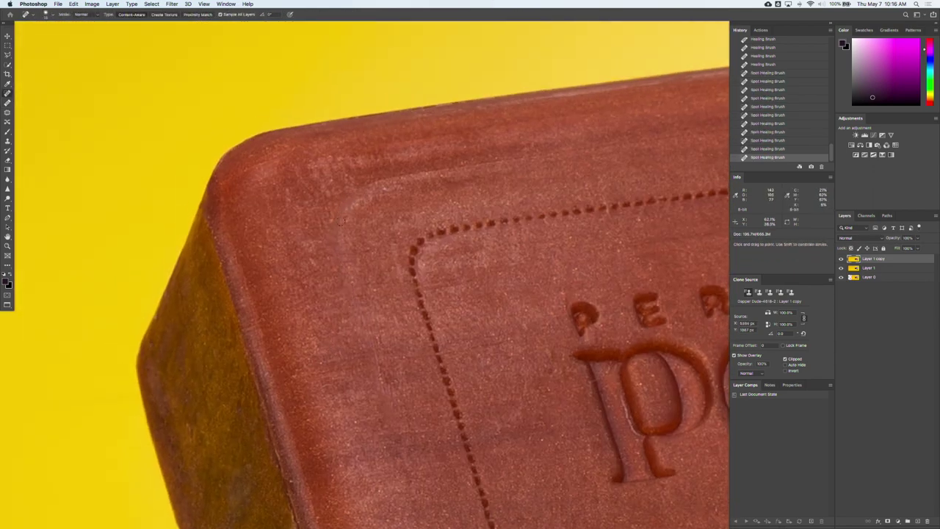
pyautogui.scroll(2, 363, 191)
pyautogui.moveTo(348, 234); pyautogui.dragTo(363, 227)
pyautogui.scroll(-2, 362, 226)
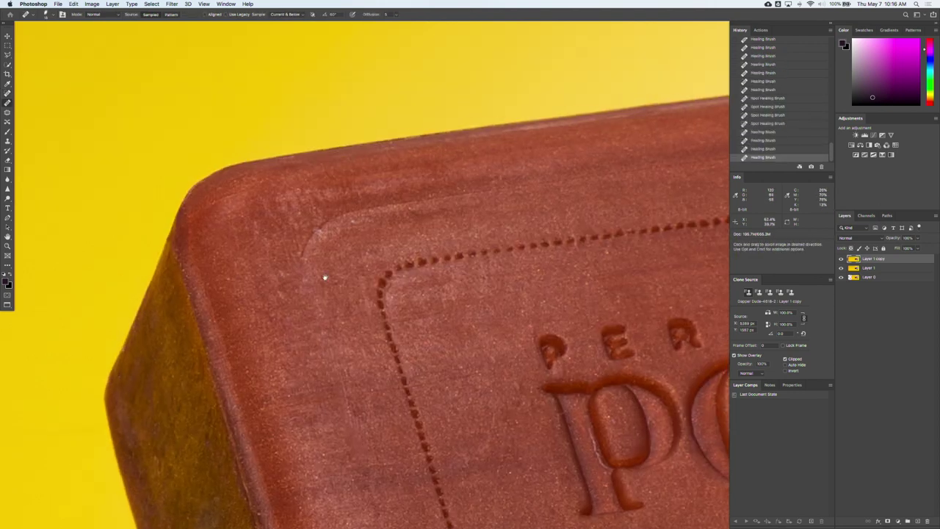
pyautogui.scroll(2, 359, 294)
pyautogui.moveTo(359, 294); pyautogui.dragTo(334, 325)
pyautogui.moveTo(320, 328); pyautogui.dragTo(285, 338)
pyautogui.moveTo(341, 323)
pyautogui.mouseDown()
pyautogui.moveTo(289, 359)
pyautogui.moveTo(363, 265)
pyautogui.mouseUp()
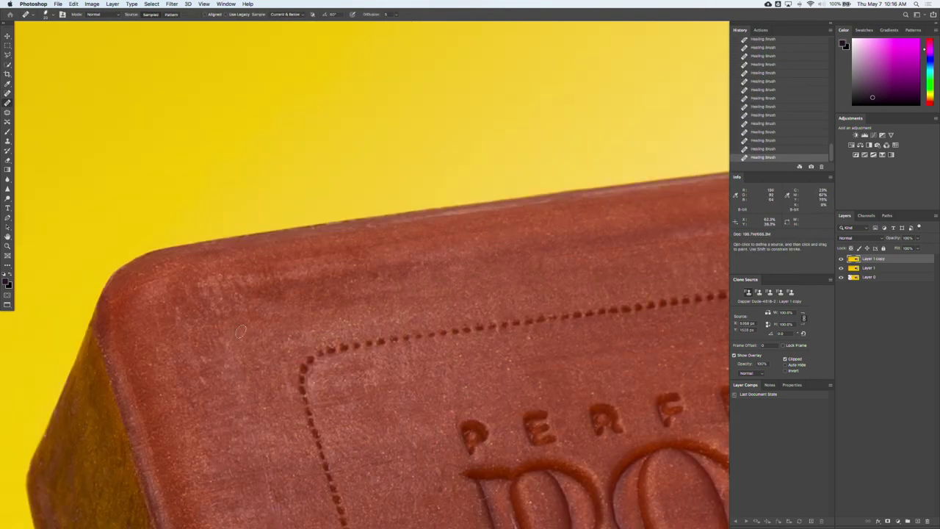
# Step: Heal the thin groove and marks outside the dotted border near the soap's upper-right corner
pyautogui.moveTo(638, 261); pyautogui.dragTo(384, 360)
pyautogui.moveTo(477, 505)
pyautogui.mouseDown()
pyautogui.moveTo(350, 348)
pyautogui.moveTo(293, 238)
pyautogui.mouseUp()
pyautogui.moveTo(609, 162); pyautogui.dragTo(448, 349)
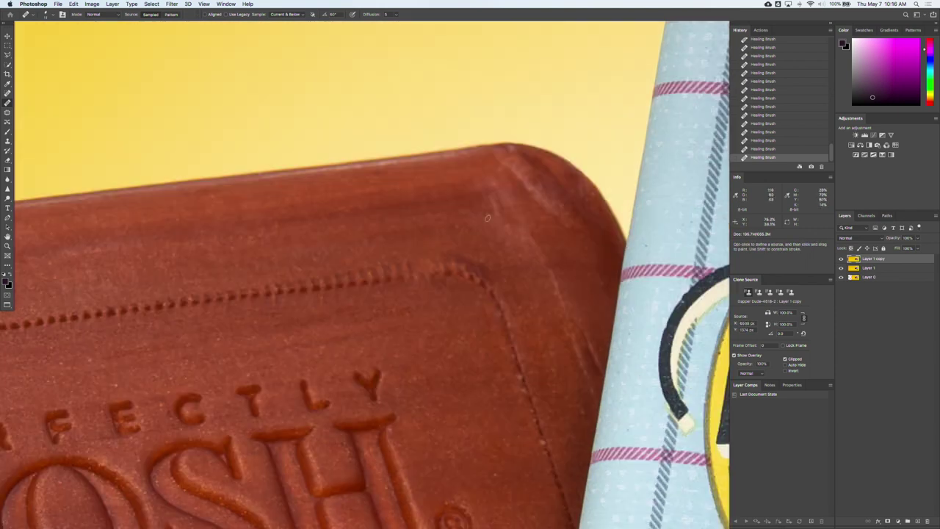
pyautogui.moveTo(525, 308); pyautogui.dragTo(530, 375)
pyautogui.moveTo(467, 279); pyautogui.dragTo(446, 293)
# Step: Soften the pale streaks on the soap's rounded upper-right corner with the Healing Brush, continuing down beside the wrapped bar
pyautogui.keyDown('alt'); pyautogui.click(484, 246); pyautogui.keyUp('alt')
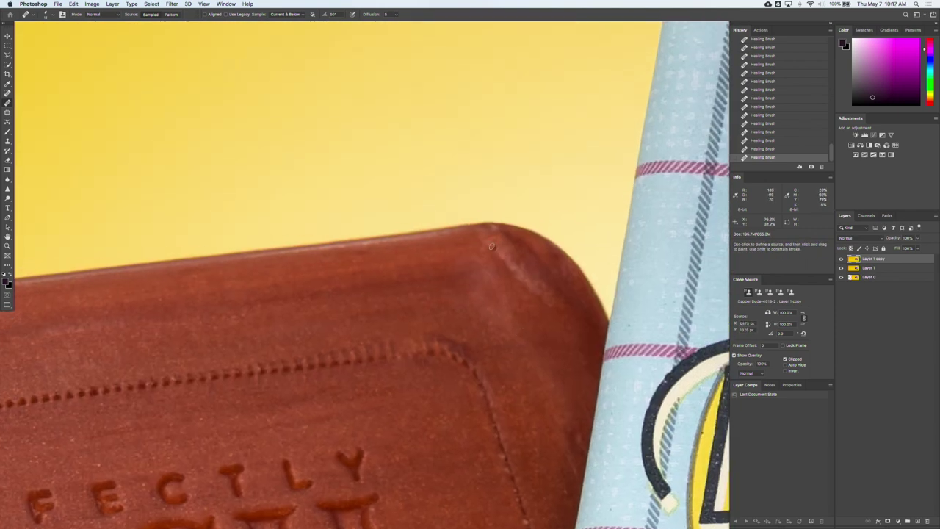
pyautogui.scroll(2, 514, 294)
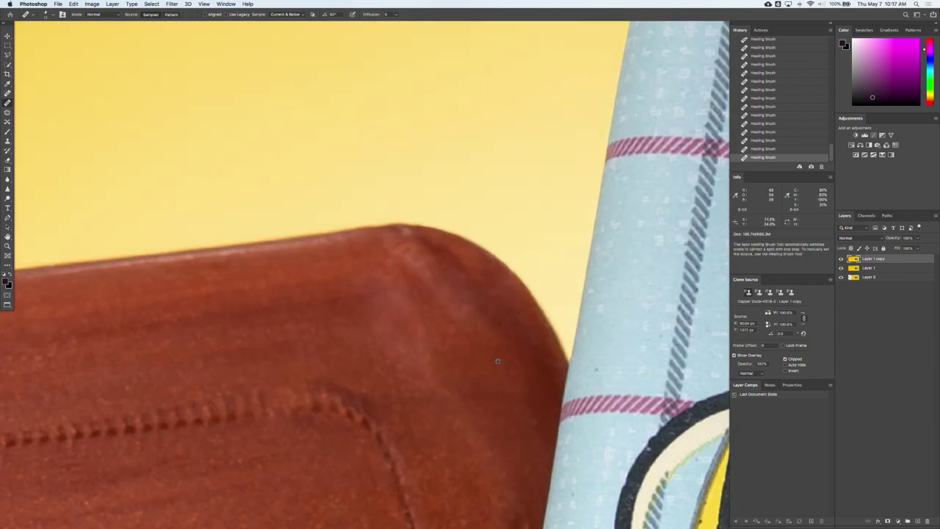
pyautogui.scroll(1, 462, 260)
pyautogui.hscroll(-1, 462, 261)
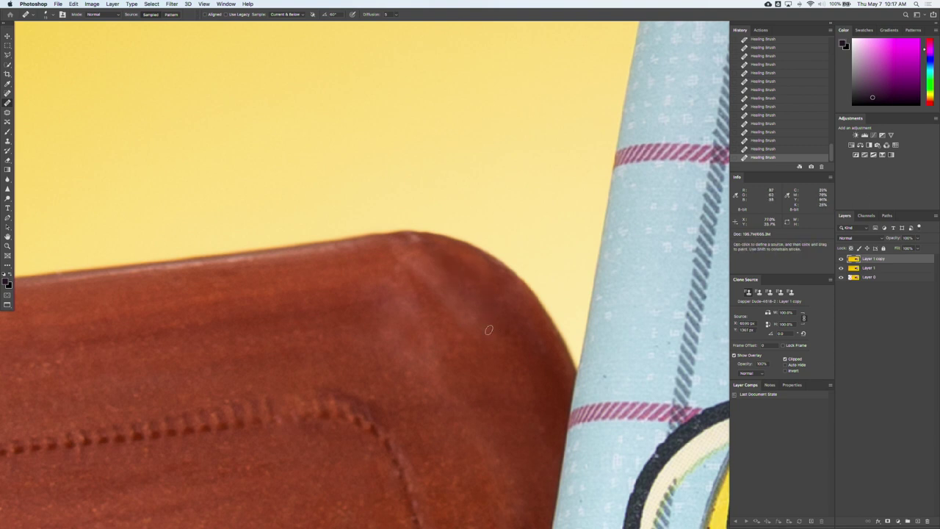
pyautogui.hscroll(-1, 389, 288)
pyautogui.scroll(-5, 436, 315)
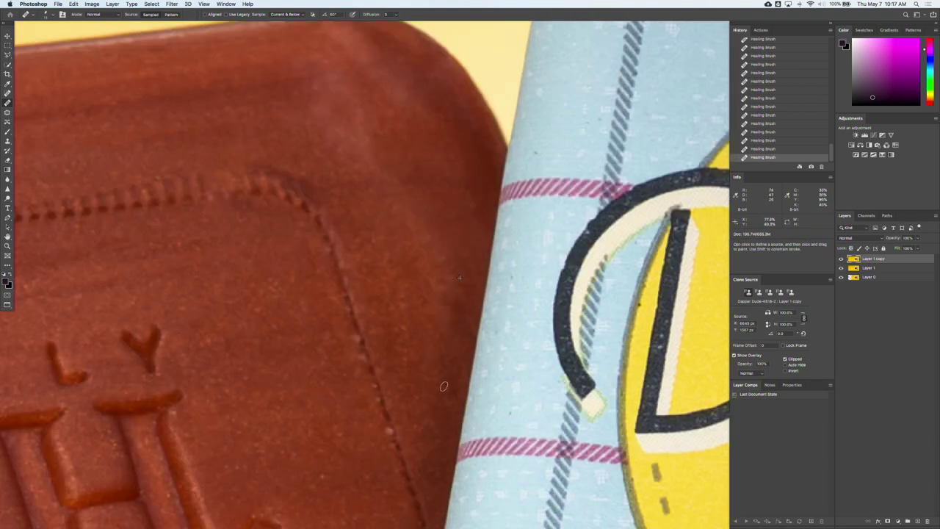
# Step: Clean the red soap's edge beside the wrapped bar with the Healing Brush and Clone Stamp
pyautogui.scroll(-5, 440, 384)
pyautogui.moveTo(467, 248); pyautogui.dragTo(478, 330)
pyautogui.press('s')
pyautogui.click(525, 243)
pyautogui.press('j')
# Step: Heal the pale scratch line running along the red soap's lower front edge toward the wrapped bar
pyautogui.moveTo(389, 470); pyautogui.dragTo(472, 247)
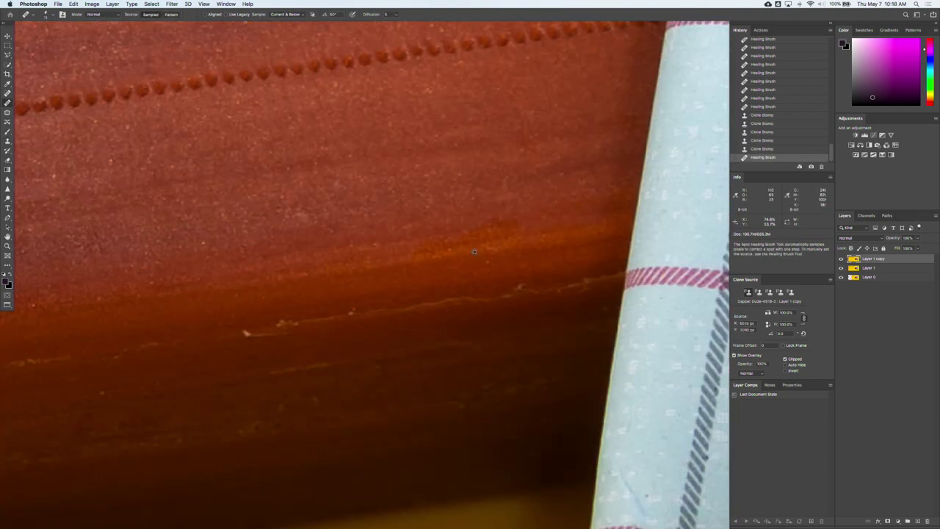
pyautogui.click(245, 331)
pyautogui.moveTo(294, 338); pyautogui.dragTo(413, 293)
pyautogui.keyDown('alt'); pyautogui.click(367, 302); pyautogui.keyUp('alt')
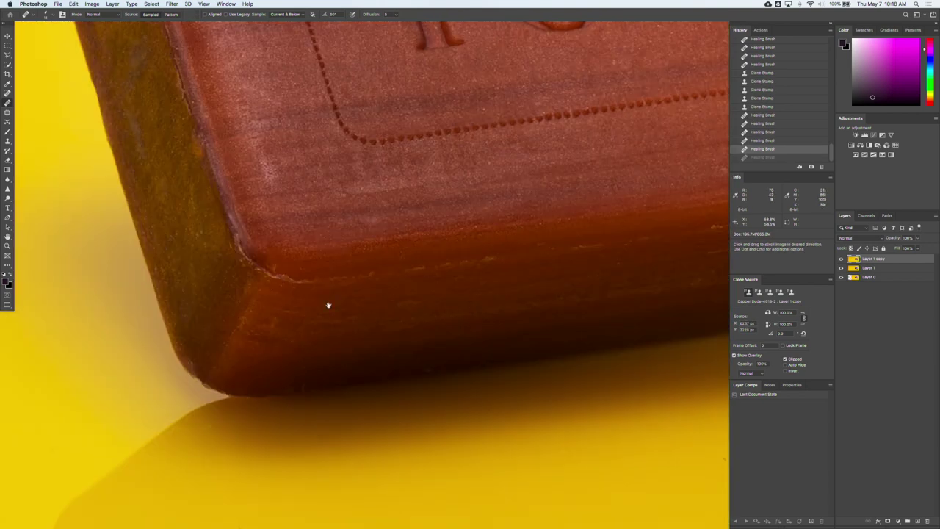
# Step: Heal the rough pale rim at the red soap's lower-left corner and continue up its left edge
pyautogui.scroll(3, 328, 307)
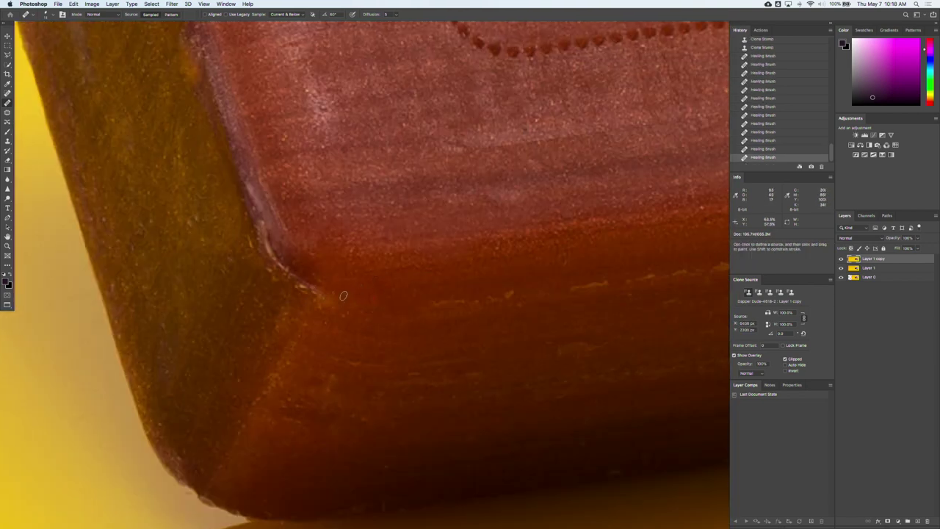
pyautogui.scroll(2, 330, 312)
pyautogui.scroll(-2, 331, 318)
pyautogui.moveTo(245, 152); pyautogui.dragTo(329, 257)
pyautogui.moveTo(302, 196); pyautogui.dragTo(393, 253)
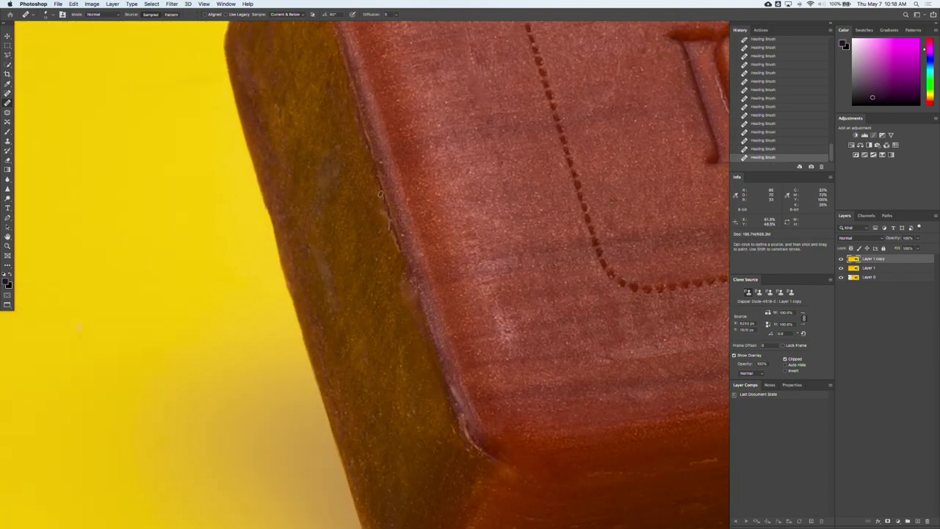
pyautogui.moveTo(383, 201); pyautogui.dragTo(388, 257)
pyautogui.moveTo(406, 298); pyautogui.dragTo(438, 356)
# Step: Heal the remaining thin scratches along the red soap's dark lower side, left of the wrapped bar
pyautogui.moveTo(628, 474); pyautogui.dragTo(342, 145)
pyautogui.moveTo(561, 30); pyautogui.dragTo(292, 260)
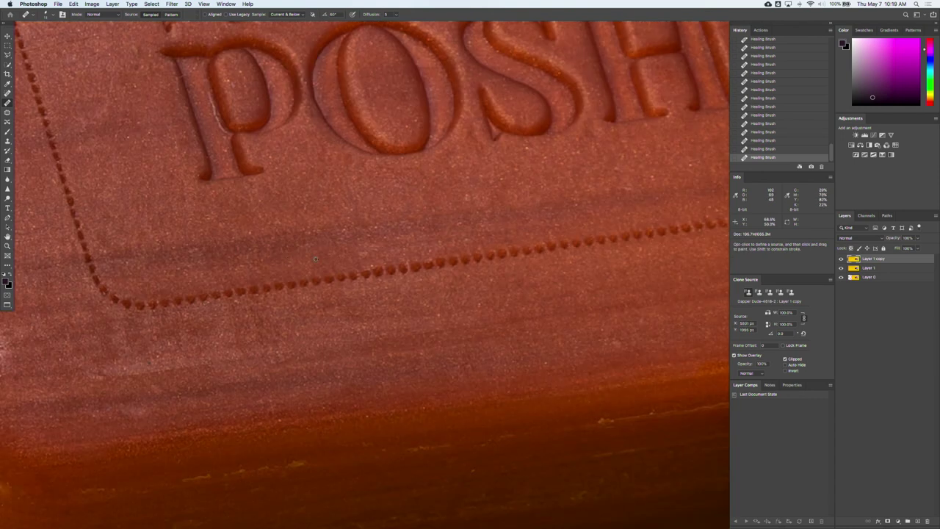
pyautogui.moveTo(588, 166); pyautogui.dragTo(430, 243)
pyautogui.scroll(-5, 430, 243)
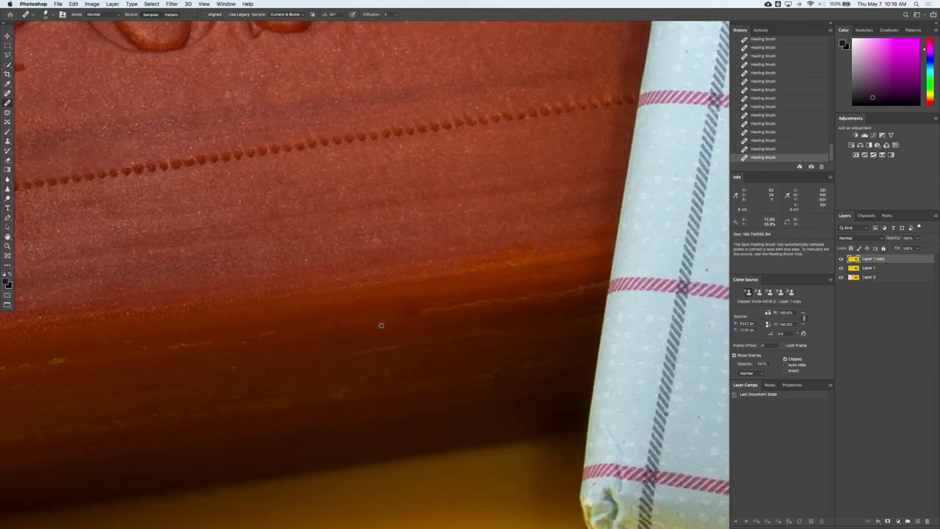
pyautogui.moveTo(272, 328); pyautogui.dragTo(548, 288)
pyautogui.moveTo(379, 310); pyautogui.dragTo(463, 304)
pyautogui.moveTo(400, 319); pyautogui.dragTo(80, 368)
# Step: Clone clean texture over the leftover mark on the red soap's lower side near the wrapped bar
pyautogui.press('s')
pyautogui.moveTo(691, 269)
pyautogui.mouseDown()
pyautogui.moveTo(413, 313)
pyautogui.moveTo(430, 320)
pyautogui.mouseUp()
pyautogui.keyDown('alt'); pyautogui.click(411, 348); pyautogui.keyUp('alt')
pyautogui.moveTo(423, 321); pyautogui.dragTo(430, 313)
pyautogui.press('super+0')
# Step: Heal the dark specks and marks in the yellow backdrop and shadow below the red soap
pyautogui.press('j')
pyautogui.moveTo(356, 441); pyautogui.dragTo(411, 441)
pyautogui.moveTo(436, 304); pyautogui.dragTo(434, 310)
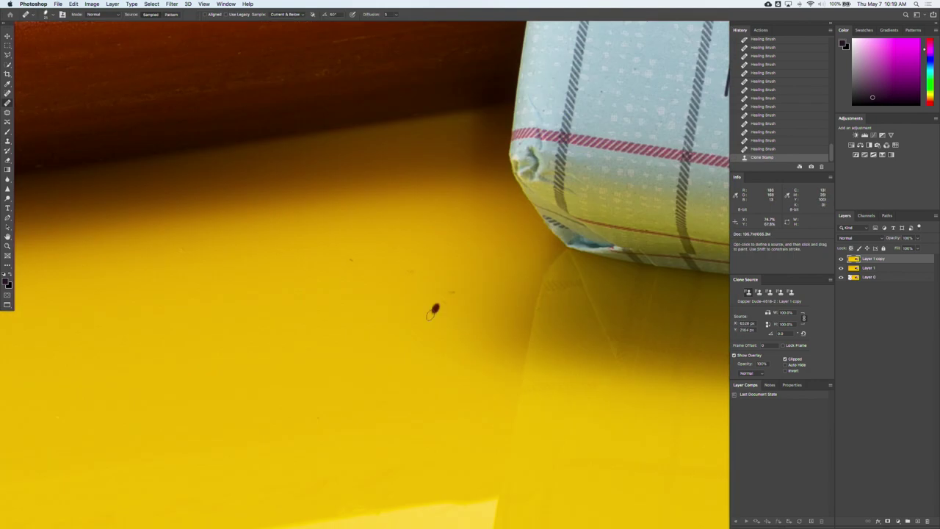
pyautogui.moveTo(720, 411)
pyautogui.mouseDown()
pyautogui.moveTo(495, 258)
pyautogui.moveTo(397, 264)
pyautogui.moveTo(495, 334)
pyautogui.moveTo(298, 266)
pyautogui.mouseUp()
pyautogui.click(298, 266)
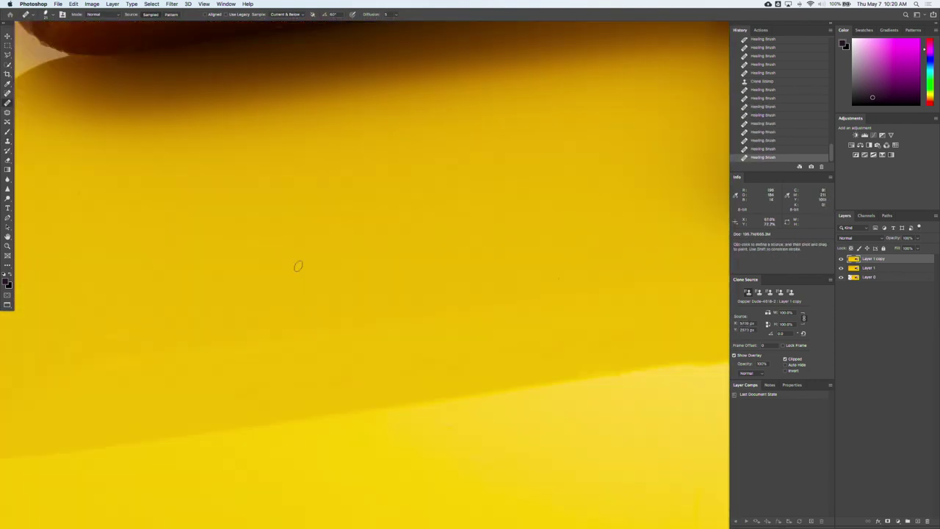
pyautogui.moveTo(624, 279); pyautogui.dragTo(298, 267)
# Step: Remove the dark specks near the wrapped bar's lower-right corner with the Spot Healing Brush
pyautogui.press('j')
pyautogui.moveTo(509, 291); pyautogui.dragTo(481, 319)
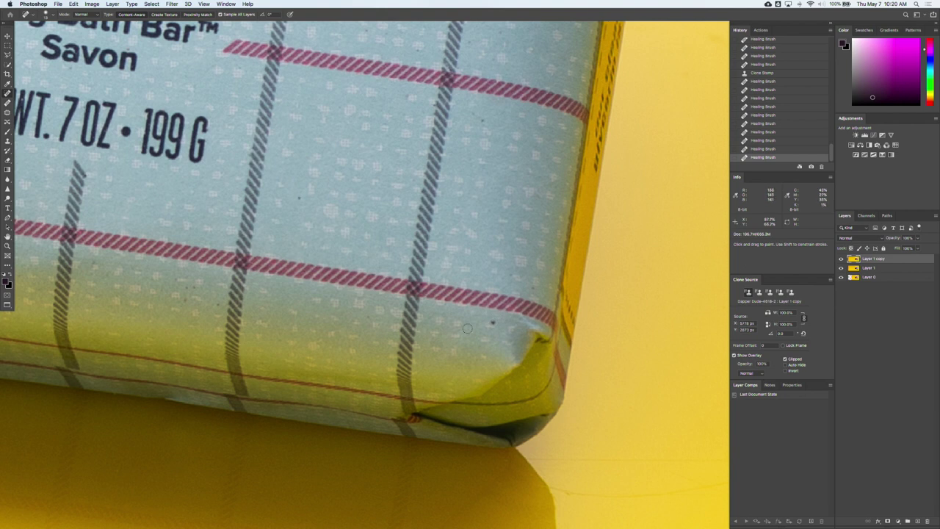
pyautogui.scroll(1, 499, 333)
pyautogui.hscroll(-1, 499, 333)
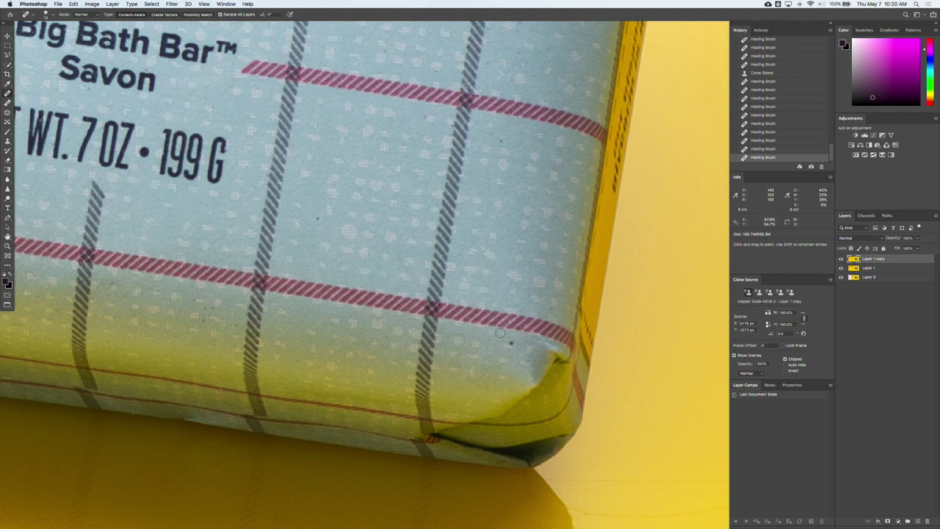
pyautogui.click(511, 341)
pyautogui.scroll(2, 511, 348)
pyautogui.hscroll(-8, 511, 349)
pyautogui.click(516, 359)
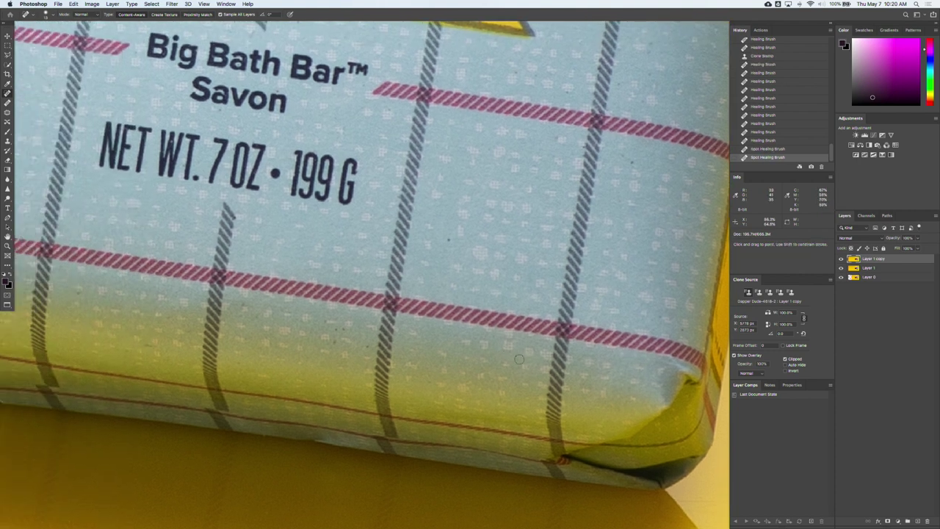
# Step: Spot-heal the specks on the blue plaid right of the net weight text
pyautogui.click(447, 240)
pyautogui.click(629, 159)
pyautogui.click(624, 156)
pyautogui.click(579, 149)
pyautogui.click(555, 138)
# Step: Spot-heal the specks on the yellow-tinted lower band of the wrapper, below the net weight text
pyautogui.moveTo(303, 339); pyautogui.dragTo(467, 250)
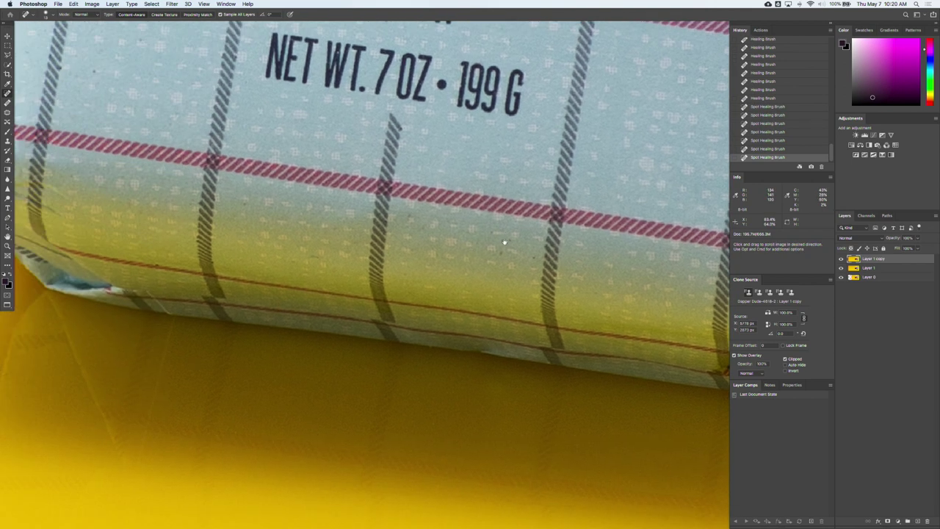
pyautogui.click(510, 240)
pyautogui.click(534, 259)
pyautogui.click(492, 232)
pyautogui.click(492, 232)
pyautogui.scroll(2, 488, 257)
pyautogui.hscroll(-3, 488, 257)
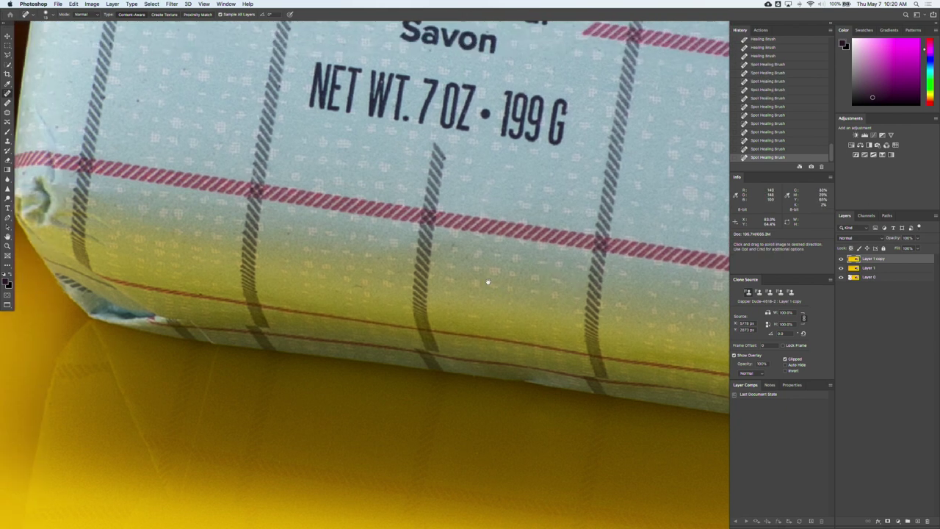
# Step: Continue spot-healing the small marks along the wrapper's lower band toward its lower-left corner
pyautogui.hscroll(-2, 406, 287)
pyautogui.scroll(1, 406, 287)
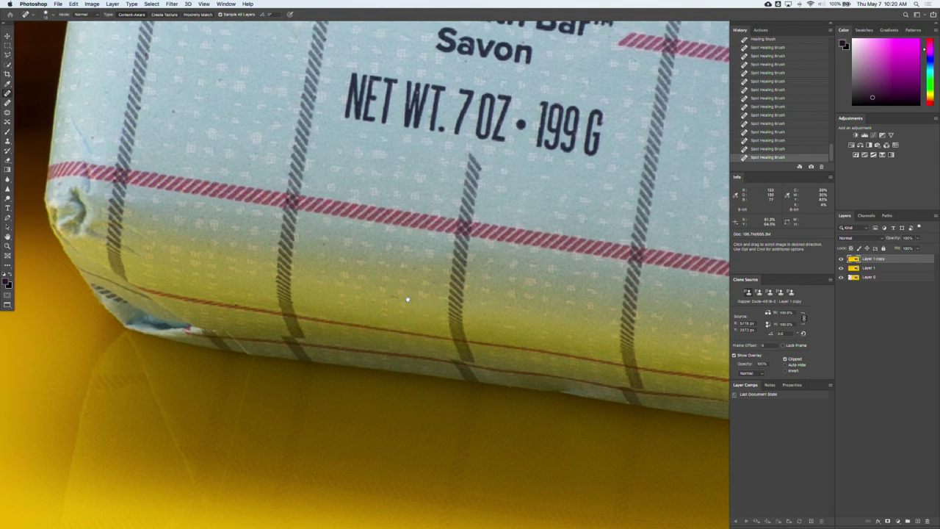
pyautogui.hscroll(-3, 396, 294)
pyautogui.scroll(2, 397, 294)
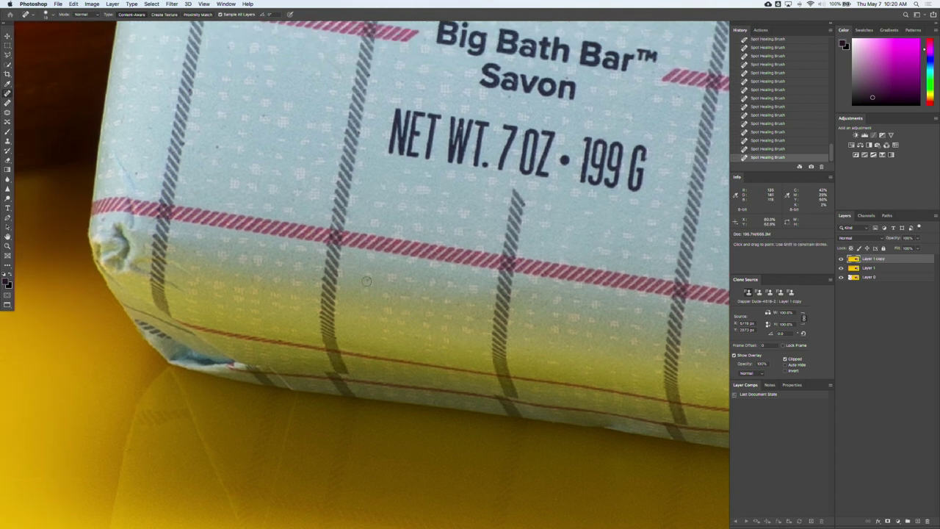
pyautogui.hscroll(-8, 457, 304)
pyautogui.scroll(5, 458, 304)
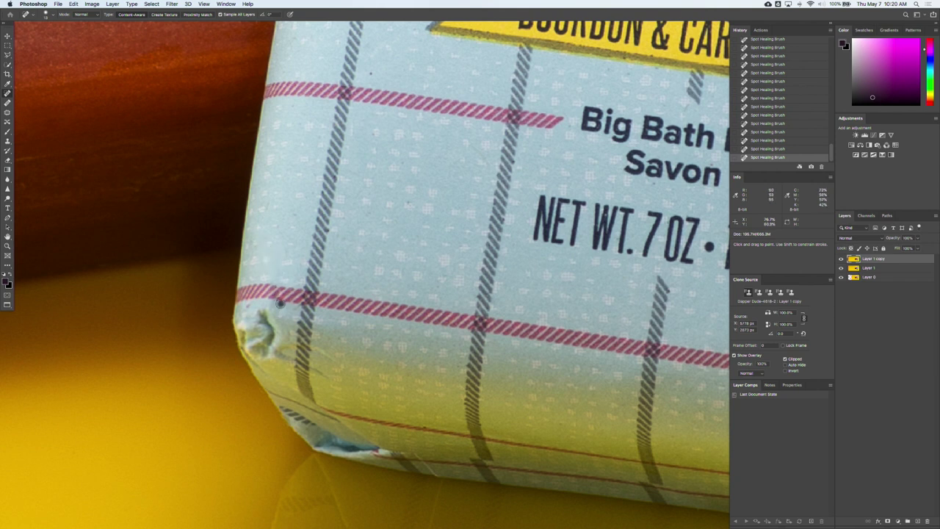
# Step: Smooth the crumpled paper at the wrapper's lower-left corner with the Spot Healing Brush
pyautogui.hscroll(-4, 294, 308)
pyautogui.hscroll(-4, 393, 370)
pyautogui.scroll(2, 393, 370)
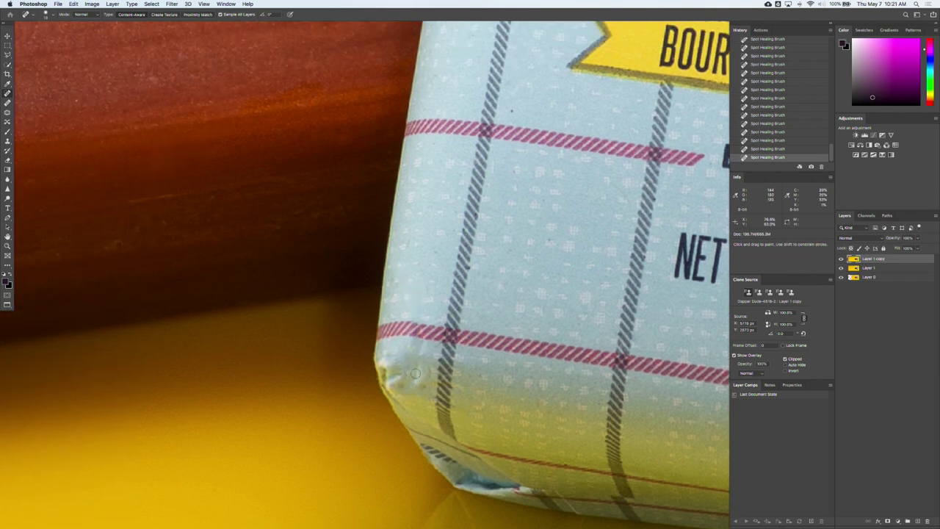
pyautogui.moveTo(416, 376)
pyautogui.mouseDown()
pyautogui.moveTo(385, 367)
pyautogui.moveTo(395, 395)
pyautogui.mouseUp()
pyautogui.click(393, 402)
# Step: Heal the remaining creases at the wrapper's lower-left corner, then toggle Layer 1 copy's visibility to compare before and after
pyautogui.hscroll(-2, 433, 382)
pyautogui.scroll(2, 433, 382)
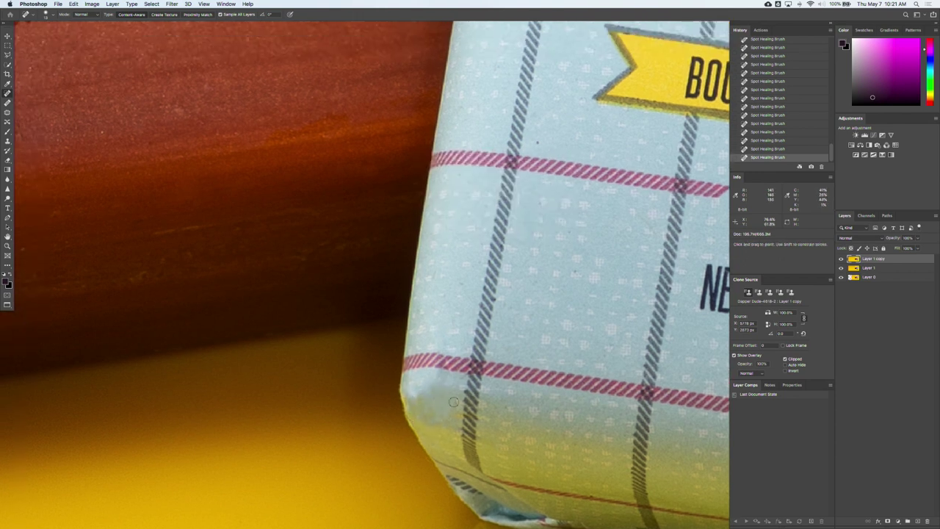
pyautogui.moveTo(438, 437); pyautogui.dragTo(462, 361)
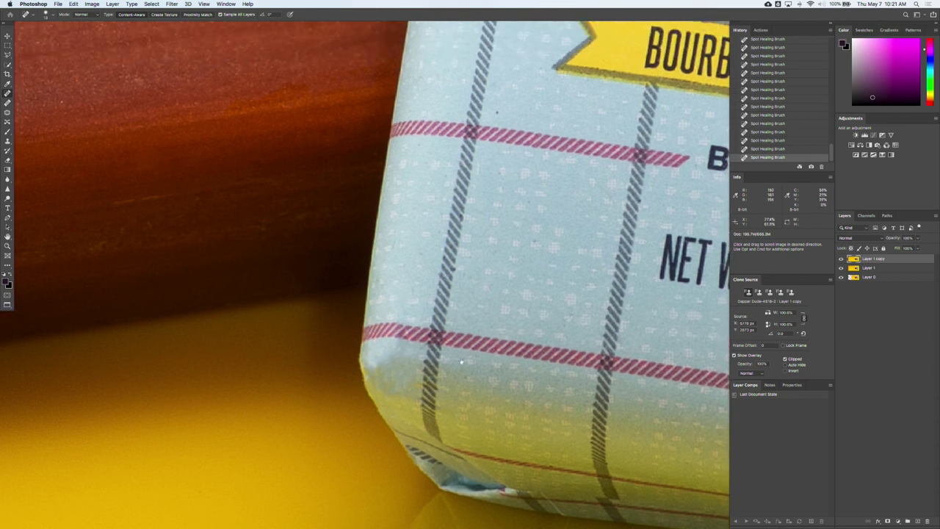
pyautogui.moveTo(509, 274); pyautogui.dragTo(466, 365)
pyautogui.moveTo(366, 396); pyautogui.dragTo(459, 307)
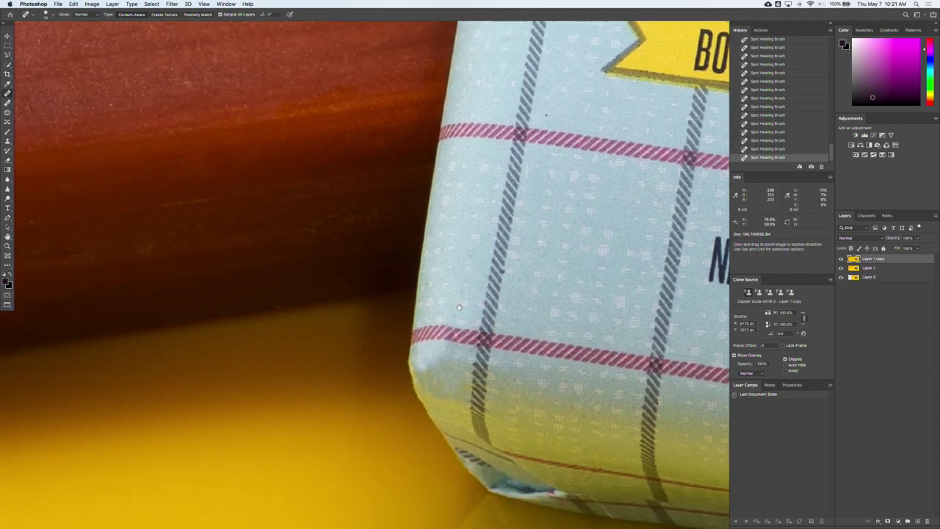
pyautogui.click(841, 259)
pyautogui.click(841, 260)
pyautogui.click(841, 259)
pyautogui.click(841, 260)
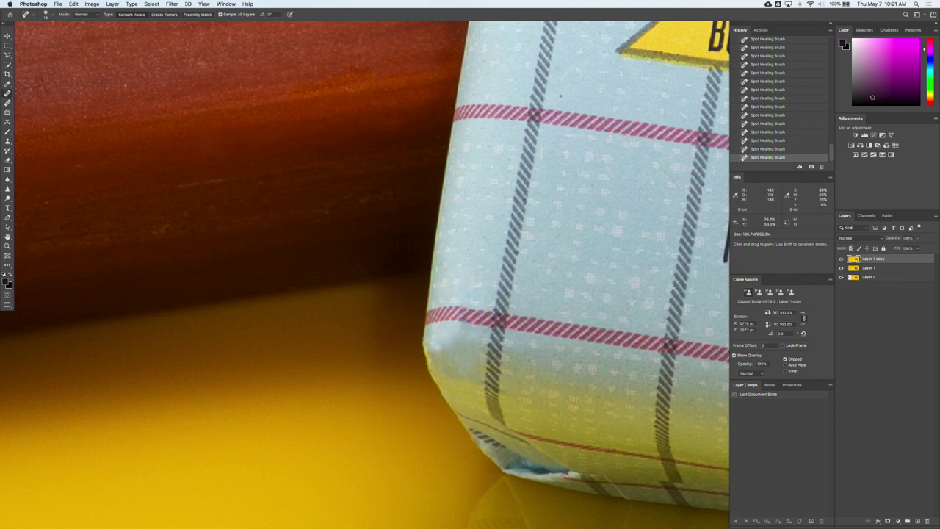
# Step: Spot-heal the specks on the blue plaid around the Bourbon & Caramel Spice banner
pyautogui.scroll(5, 441, 249)
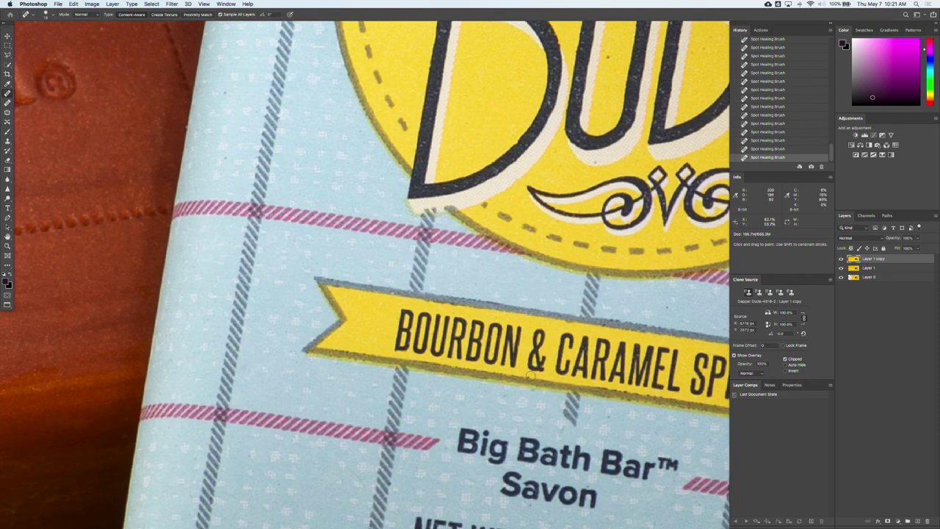
pyautogui.moveTo(608, 415); pyautogui.dragTo(433, 339)
pyautogui.moveTo(433, 249); pyautogui.dragTo(378, 237)
pyautogui.hscroll(5, 377, 239)
pyautogui.scroll(-3, 377, 239)
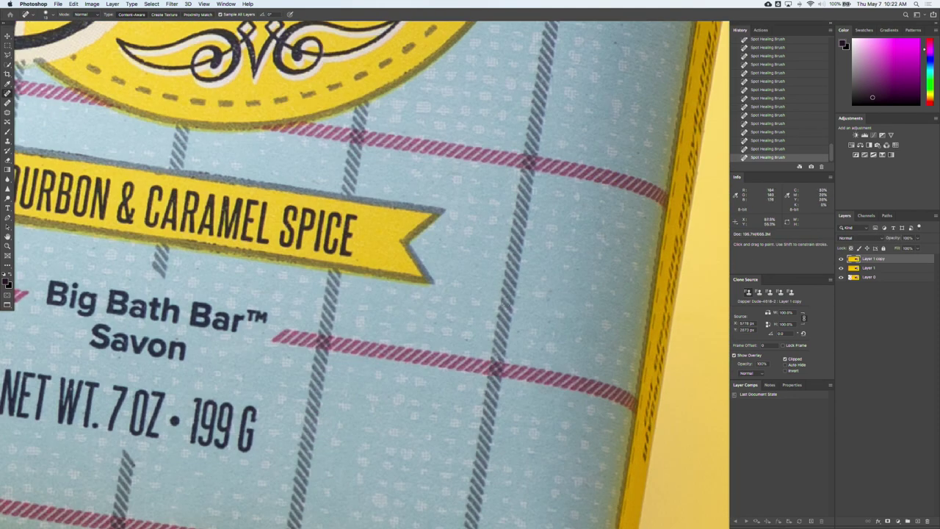
# Step: Spot-heal the specks on the yellow round label around the Dude lettering and lower flourish
pyautogui.scroll(7, 518, 332)
pyautogui.hscroll(2, 518, 332)
pyautogui.moveTo(352, 165); pyautogui.dragTo(603, 207)
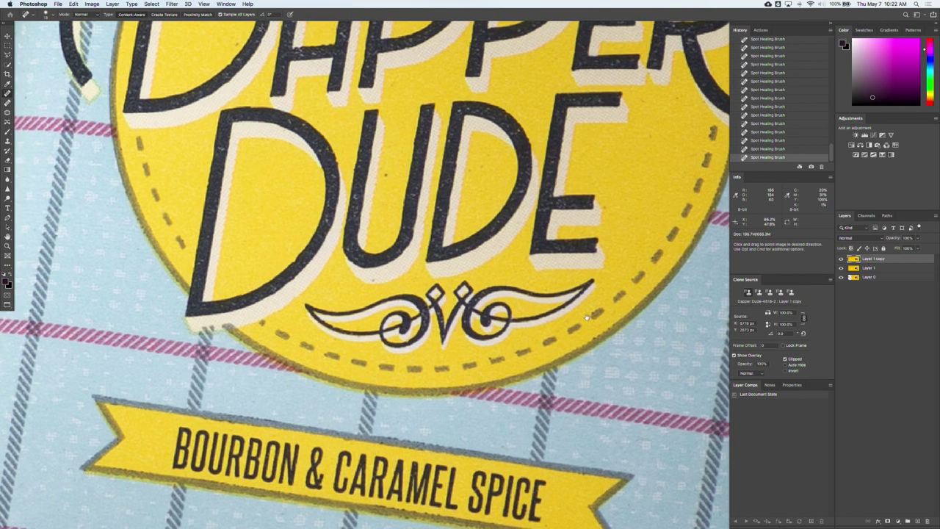
pyautogui.click(377, 279)
pyautogui.moveTo(228, 207); pyautogui.dragTo(421, 258)
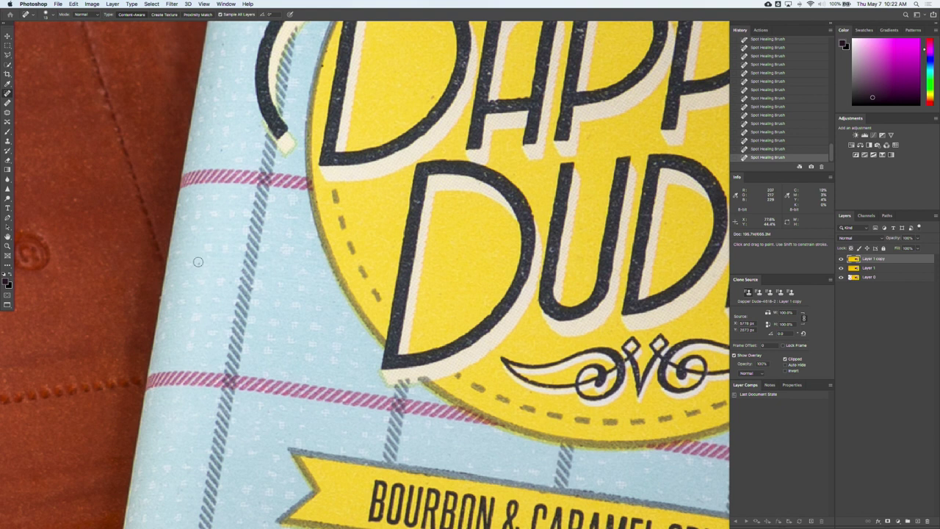
# Step: Spot-heal the specks on the plaid left of the round label and around the Dapper lettering
pyautogui.scroll(-3, 219, 224)
pyautogui.scroll(3, 235, 260)
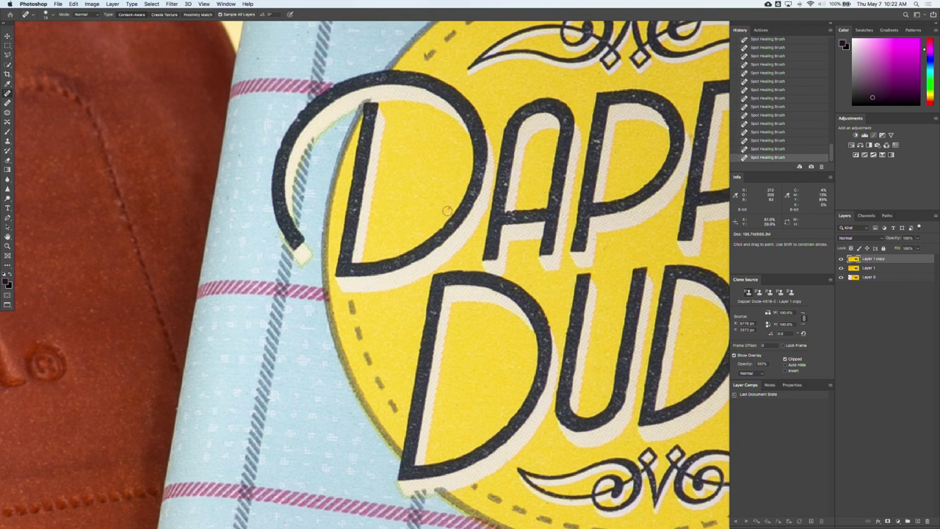
pyautogui.moveTo(480, 213); pyautogui.dragTo(369, 237)
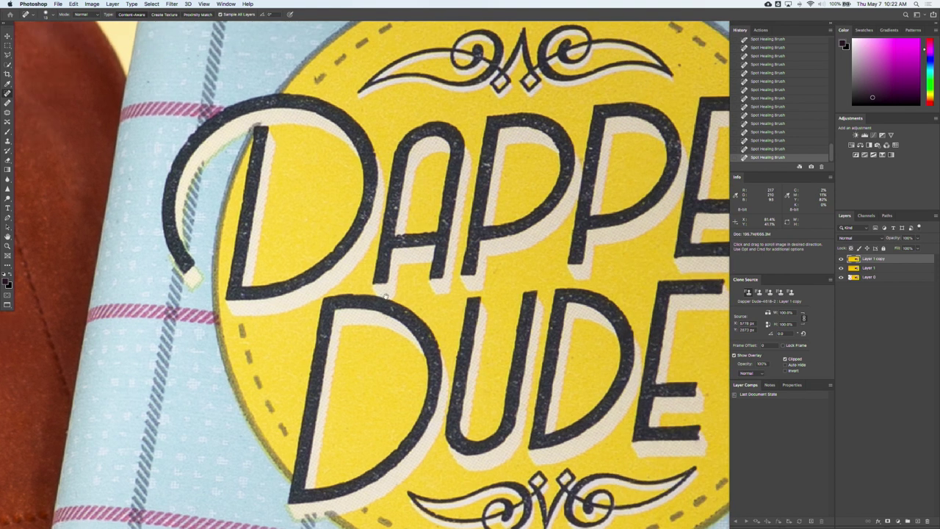
pyautogui.moveTo(442, 223); pyautogui.dragTo(376, 239)
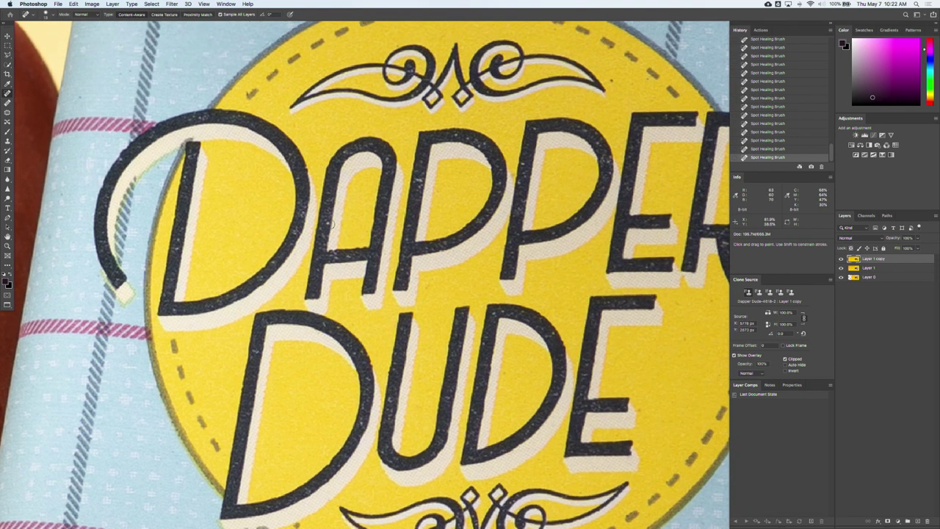
# Step: Spot-heal the specks on the round label's right half and the blue plaid beside it
pyautogui.hscroll(5, 529, 319)
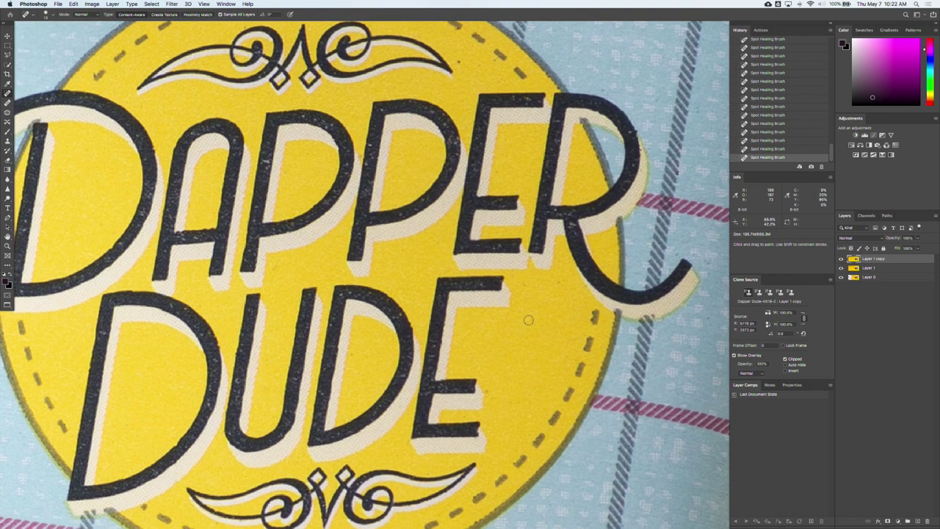
pyautogui.scroll(3, 529, 272)
pyautogui.hscroll(3, 514, 257)
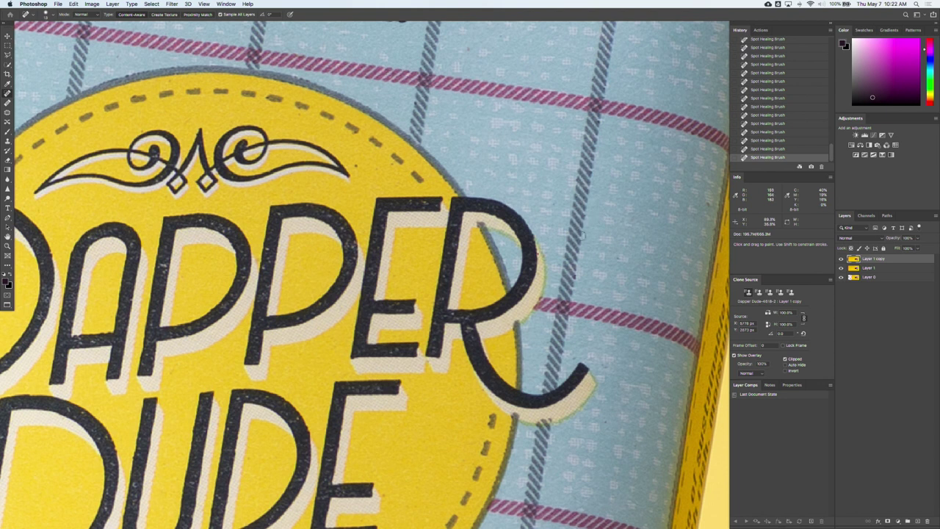
pyautogui.scroll(3, 514, 243)
pyautogui.hscroll(-4, 514, 242)
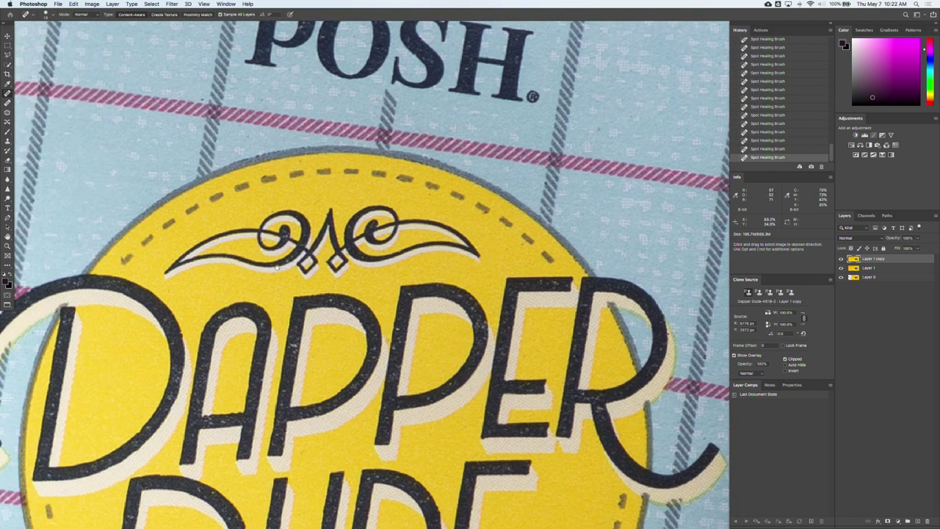
# Step: Spot-heal the marks around the upper flourish and on the plaid at the wrapper's upper-left side
pyautogui.moveTo(315, 237); pyautogui.dragTo(529, 253)
pyautogui.moveTo(274, 246); pyautogui.dragTo(397, 266)
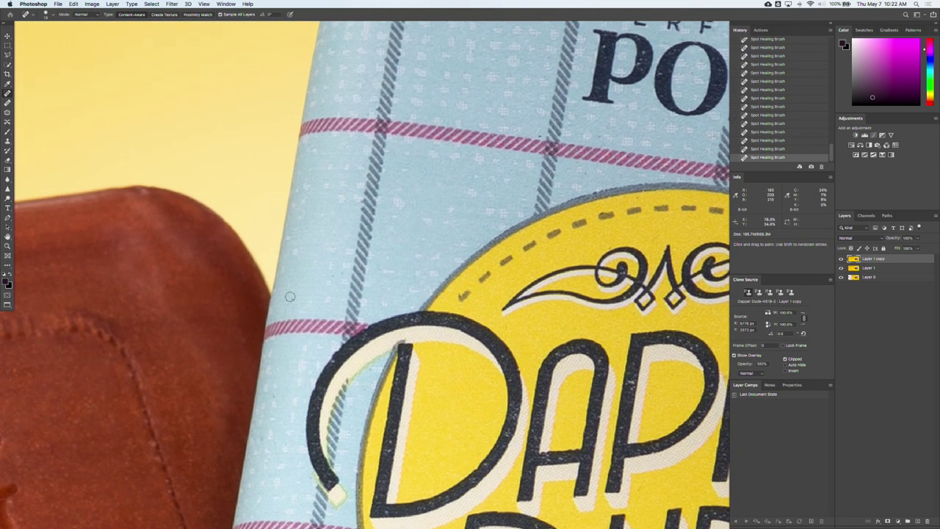
pyautogui.moveTo(292, 300); pyautogui.dragTo(181, 481)
pyautogui.moveTo(340, 83); pyautogui.dragTo(331, 145)
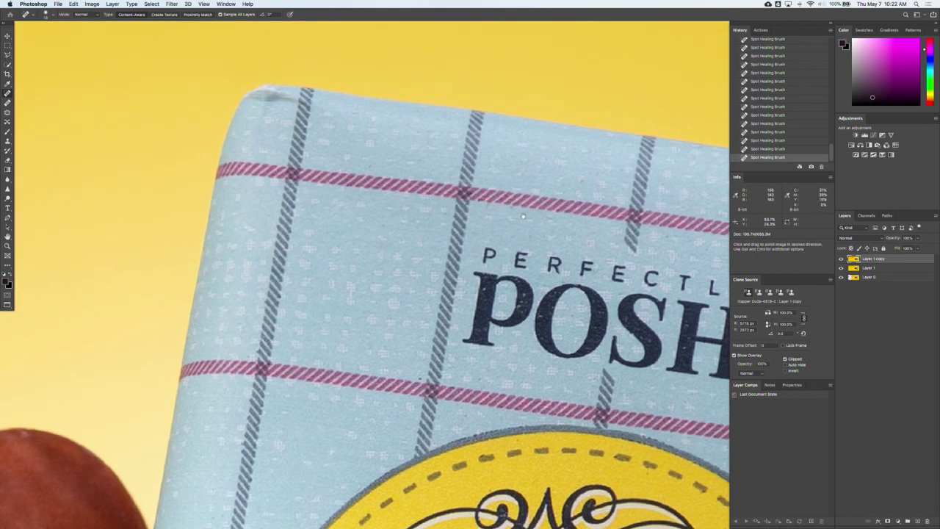
# Step: Spot-heal the specks on the plaid around the Perfectly Posh logo and near the wrapper's upper-right corner
pyautogui.moveTo(550, 200); pyautogui.dragTo(394, 197)
pyautogui.moveTo(508, 240); pyautogui.dragTo(412, 178)
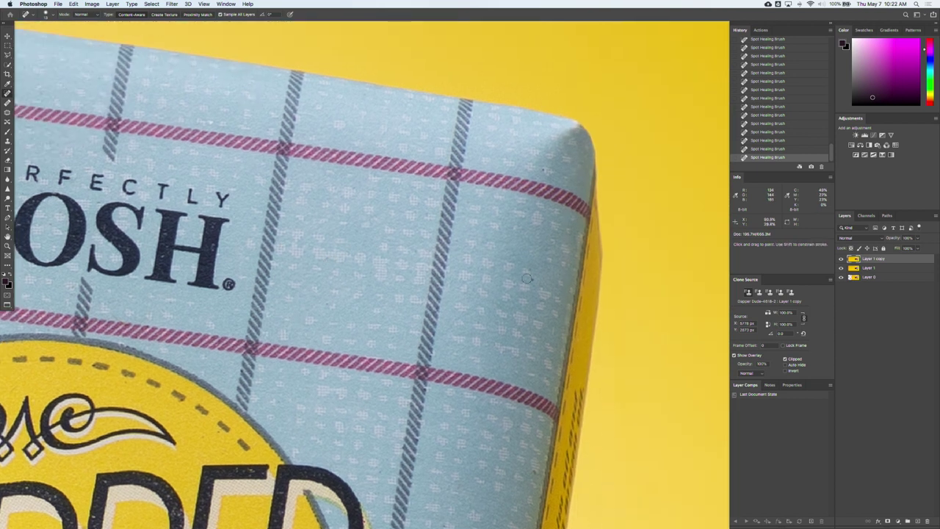
pyautogui.click(544, 169)
pyautogui.moveTo(88, 147); pyautogui.dragTo(677, 306)
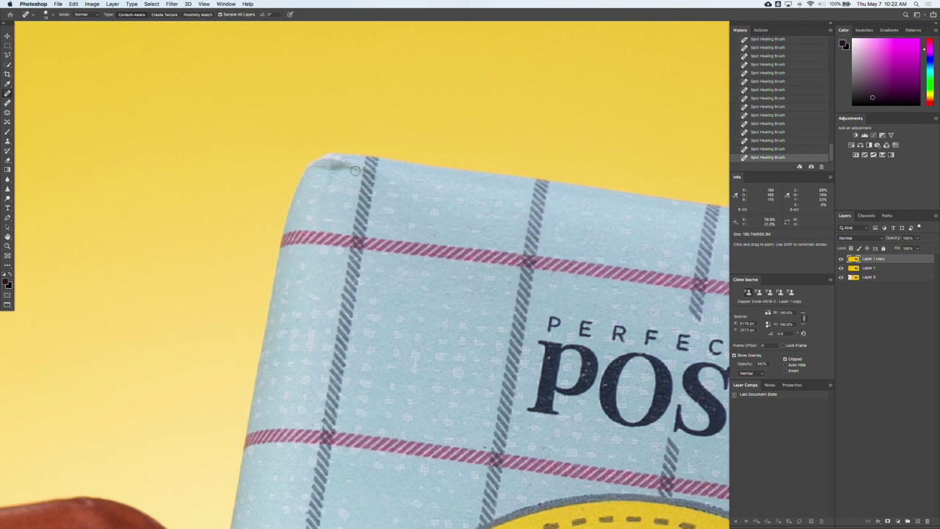
# Step: Spot-heal the mark at the wrapper's upper-left corner and the white crease along its lower edge near the folded corner
pyautogui.moveTo(331, 166)
pyautogui.mouseDown()
pyautogui.moveTo(340, 165)
pyautogui.moveTo(322, 163)
pyautogui.mouseUp()
pyautogui.moveTo(293, 287)
pyautogui.mouseDown()
pyautogui.moveTo(318, 218)
pyautogui.moveTo(411, 125)
pyautogui.mouseUp()
pyautogui.moveTo(202, 340); pyautogui.dragTo(343, 250)
pyautogui.moveTo(243, 336)
pyautogui.mouseDown()
pyautogui.moveTo(377, 212)
pyautogui.moveTo(311, 294)
pyautogui.moveTo(389, 264)
pyautogui.mouseUp()
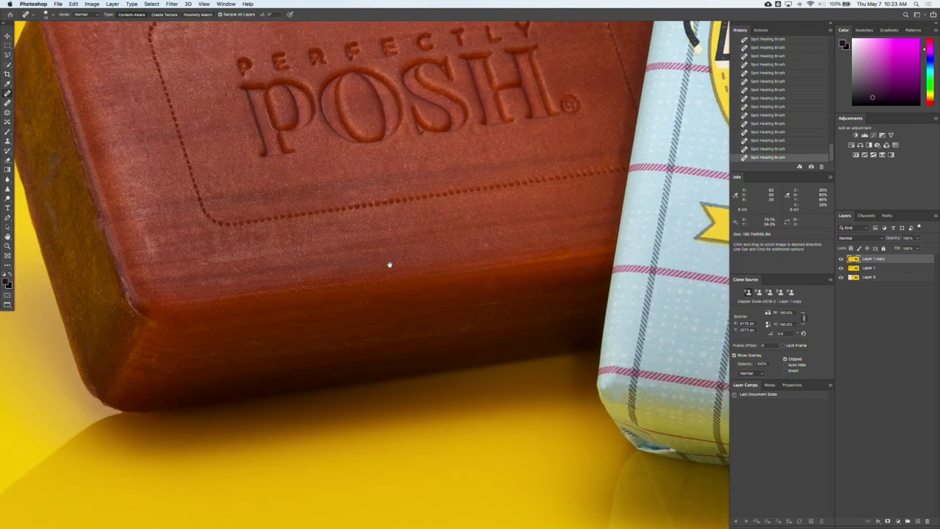
pyautogui.hscroll(10, 372, 232)
pyautogui.scroll(-4, 373, 232)
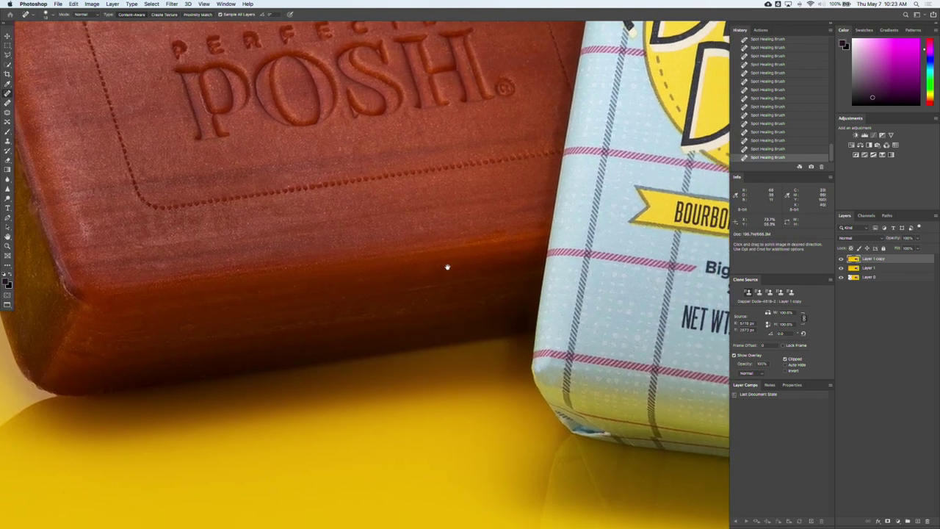
pyautogui.scroll(-4, 409, 237)
pyautogui.hscroll(3, 408, 237)
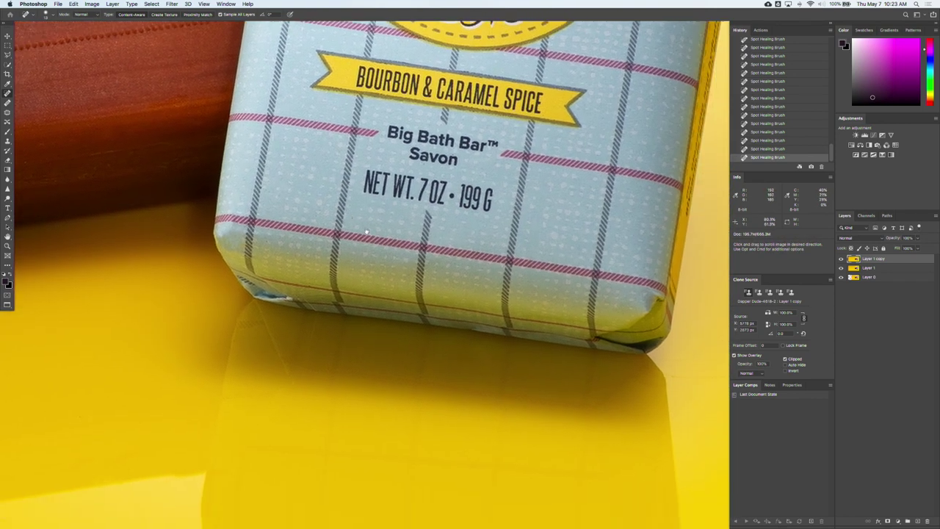
pyautogui.scroll(5, 326, 277)
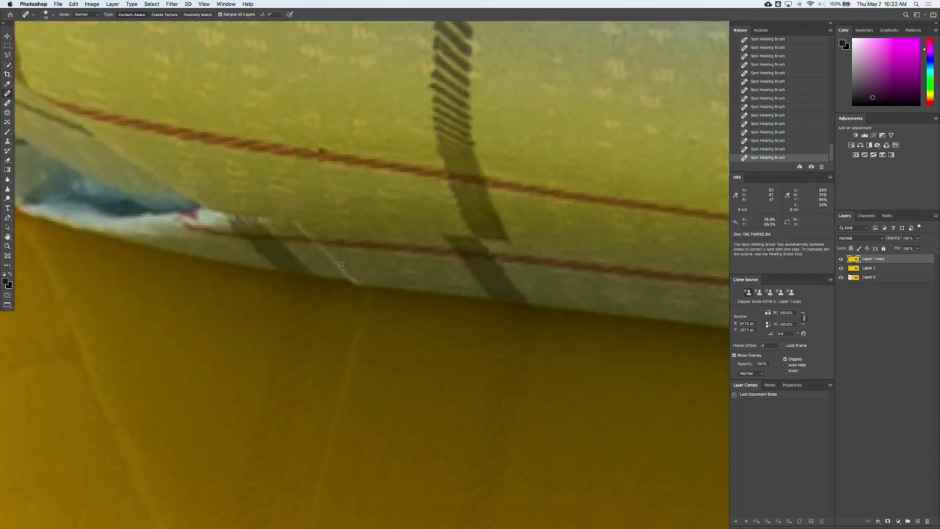
pyautogui.moveTo(328, 254)
pyautogui.mouseDown()
pyautogui.moveTo(337, 266)
pyautogui.moveTo(378, 262)
pyautogui.moveTo(360, 285)
pyautogui.mouseUp()
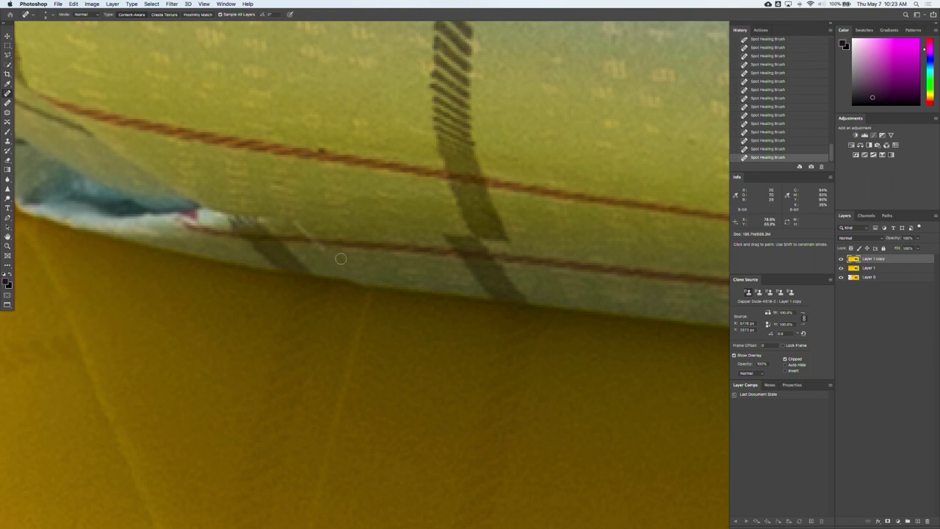
pyautogui.moveTo(324, 255); pyautogui.dragTo(300, 223)
# Step: Spot-heal the thin crease line in the shadowed reflection just below the wrapper, using an 11 px brush
pyautogui.scroll(-3, 351, 292)
pyautogui.keyDown('ctrl'); pyautogui.keyDown('alt'); pyautogui.moveTo(360, 279); pyautogui.dragTo(359, 287); pyautogui.keyUp('alt'); pyautogui.keyUp('ctrl')
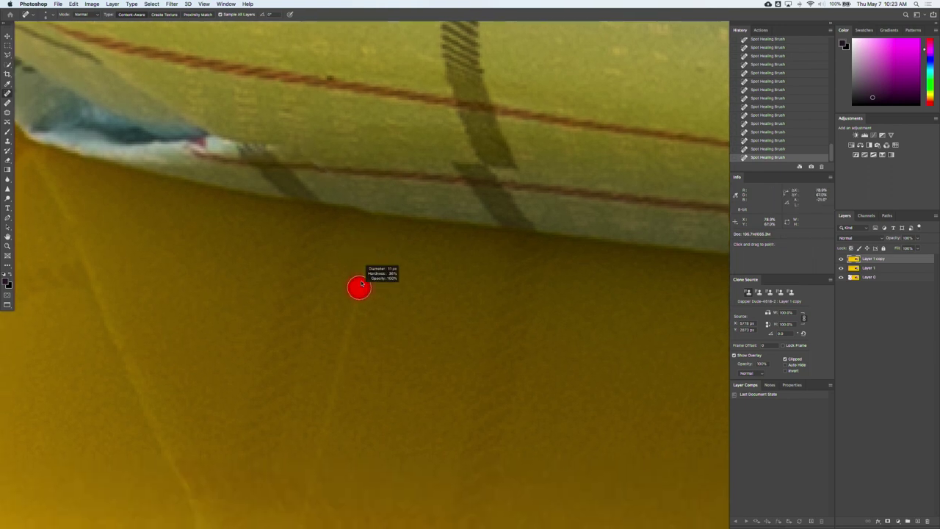
pyautogui.moveTo(371, 244); pyautogui.dragTo(345, 331)
pyautogui.scroll(-5, 365, 247)
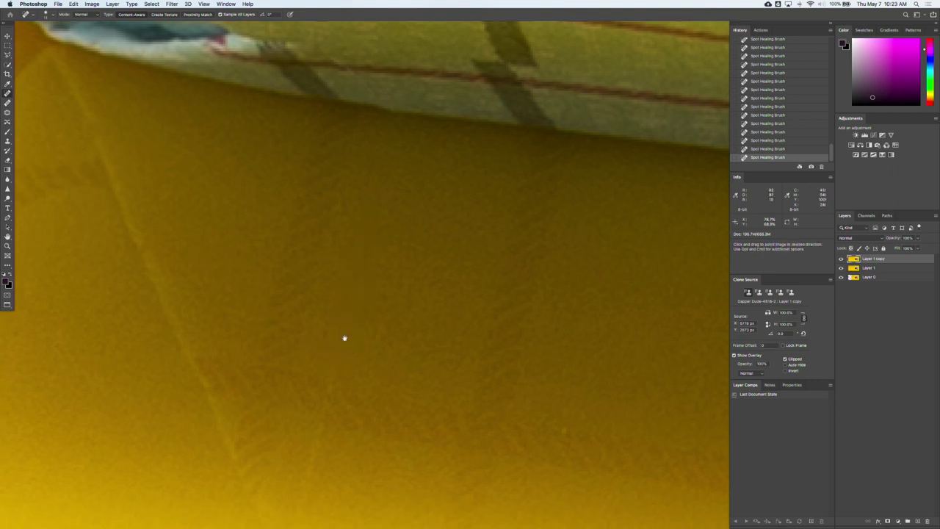
pyautogui.scroll(-5, 344, 338)
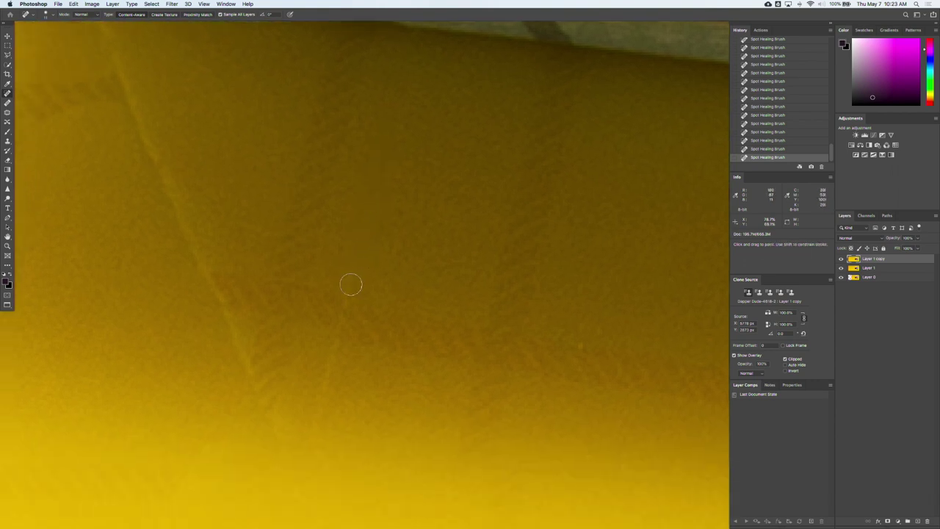
pyautogui.click(321, 399)
pyautogui.moveTo(446, 284); pyautogui.dragTo(313, 258)
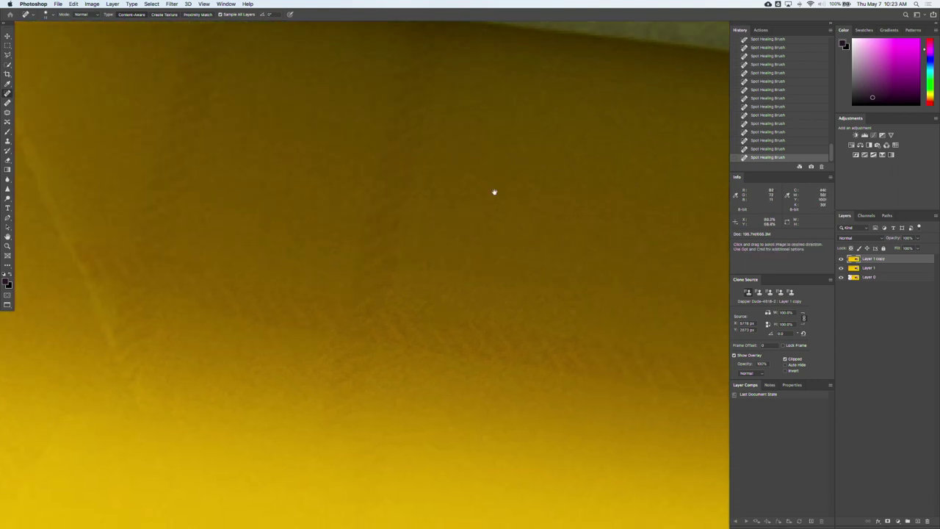
# Step: Spot-heal the thin dark lines on the yellow surface to the right of the wrapper's bottom corner
pyautogui.scroll(10, 494, 192)
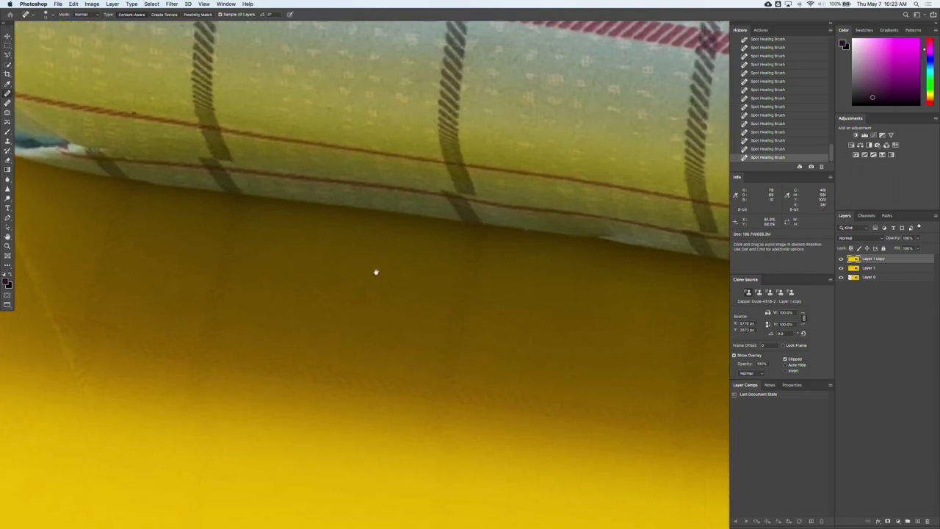
pyautogui.hscroll(4, 375, 272)
pyautogui.scroll(2, 375, 273)
pyautogui.scroll(-5, 379, 293)
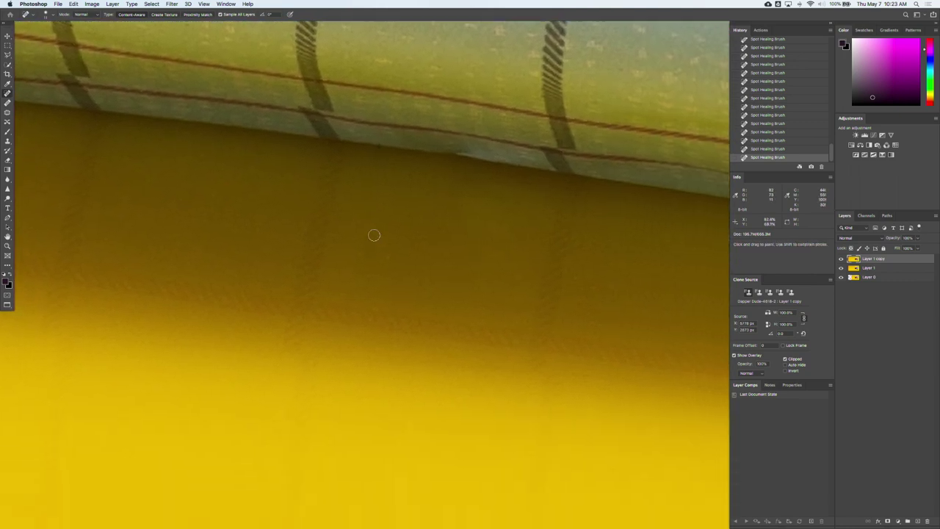
pyautogui.scroll(8, 475, 231)
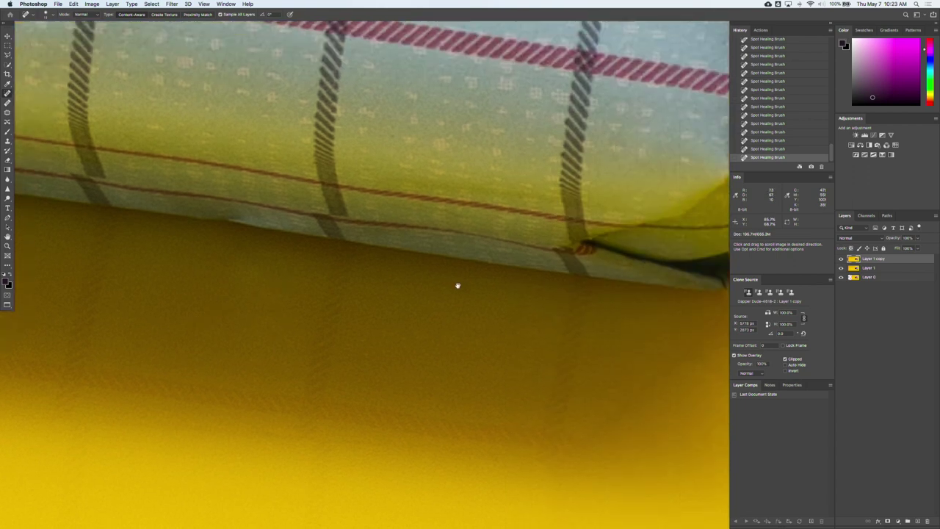
pyautogui.hscroll(5, 458, 283)
pyautogui.scroll(-3, 435, 276)
pyautogui.hscroll(5, 435, 276)
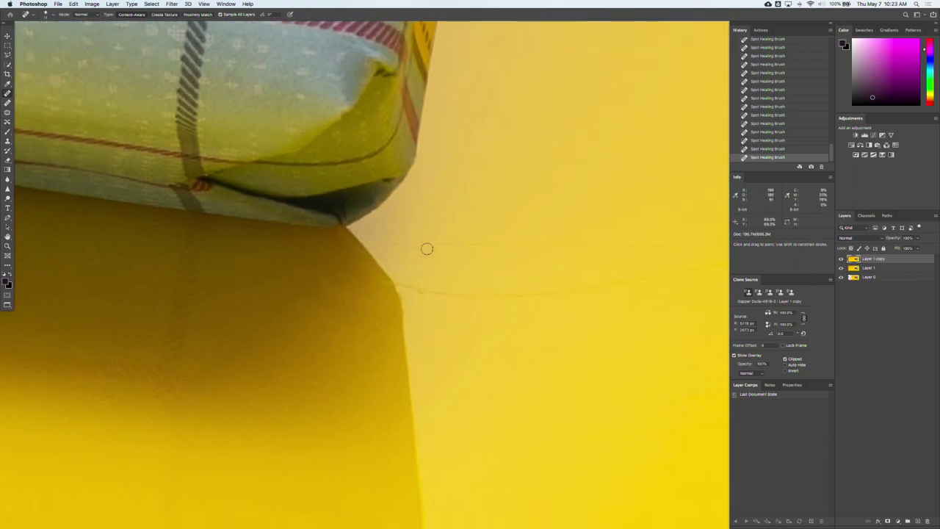
pyautogui.moveTo(402, 289); pyautogui.dragTo(432, 290)
pyautogui.hscroll(5, 517, 248)
pyautogui.moveTo(471, 259)
pyautogui.mouseDown()
pyautogui.moveTo(563, 237)
pyautogui.moveTo(438, 299)
pyautogui.mouseUp()
pyautogui.moveTo(468, 220); pyautogui.dragTo(636, 222)
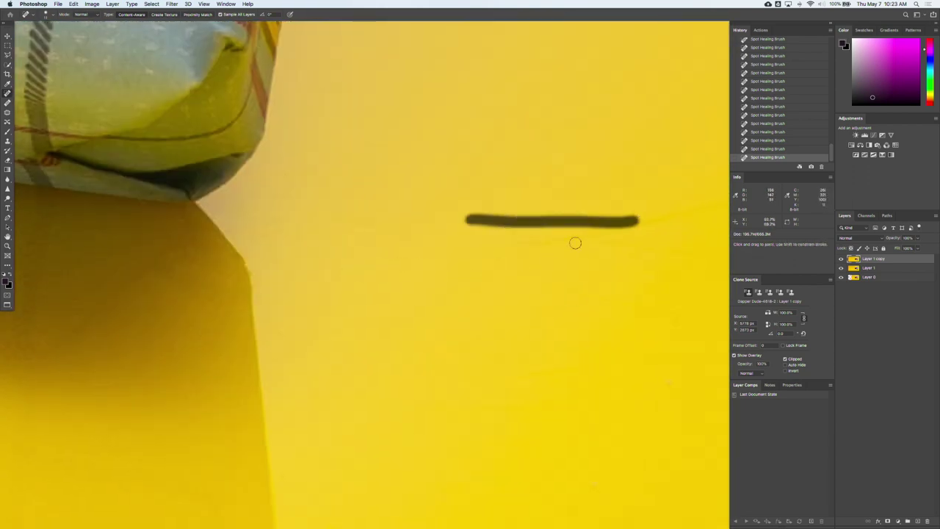
# Step: Spot-heal the rest of the surface line and nearby marks farther right of the wrapper with a larger brush
pyautogui.hscroll(5, 514, 260)
pyautogui.scroll(-2, 472, 279)
pyautogui.press(']')
pyautogui.press(']')
pyautogui.press(']')
pyautogui.moveTo(486, 328)
pyautogui.mouseDown()
pyautogui.moveTo(495, 340)
pyautogui.moveTo(270, 301)
pyautogui.mouseUp()
pyautogui.moveTo(410, 225); pyautogui.dragTo(519, 194)
pyautogui.moveTo(591, 162); pyautogui.dragTo(646, 175)
pyautogui.moveTo(469, 257); pyautogui.dragTo(450, 255)
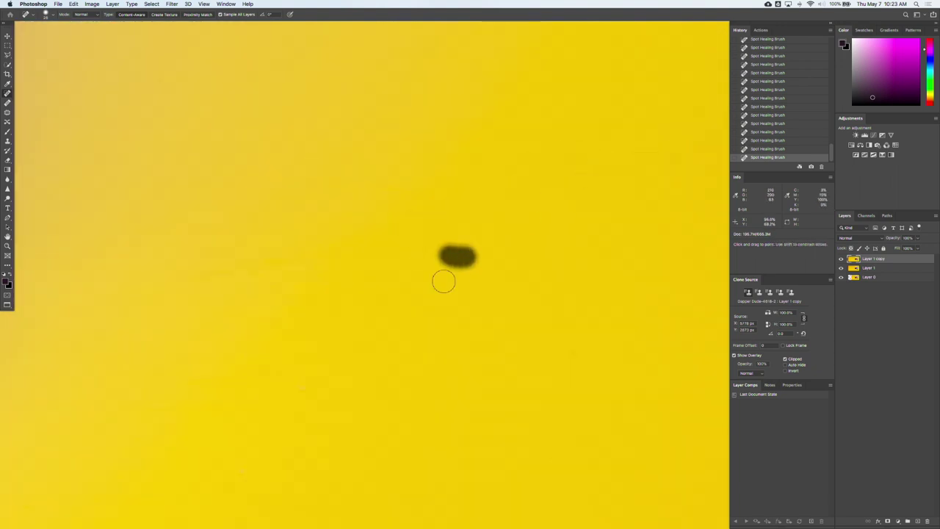
# Step: Spot-heal the remaining faint marks on the yellow backdrop along the photo's right side up to its upper edge
pyautogui.moveTo(382, 411); pyautogui.dragTo(485, 129)
pyautogui.moveTo(344, 175); pyautogui.dragTo(362, 174)
pyautogui.moveTo(433, 353); pyautogui.dragTo(514, 162)
pyautogui.moveTo(514, 286); pyautogui.dragTo(297, 284)
pyautogui.moveTo(518, 323); pyautogui.dragTo(371, 379)
pyautogui.moveTo(420, 317); pyautogui.dragTo(589, 299)
pyautogui.moveTo(331, 242); pyautogui.dragTo(543, 294)
pyautogui.moveTo(294, 279)
pyautogui.mouseDown()
pyautogui.moveTo(475, 350)
pyautogui.moveTo(398, 251)
pyautogui.mouseUp()
pyautogui.moveTo(505, 258); pyautogui.dragTo(243, 253)
pyautogui.moveTo(477, 264)
pyautogui.mouseDown()
pyautogui.moveTo(217, 262)
pyautogui.moveTo(482, 291)
pyautogui.mouseUp()
pyautogui.moveTo(507, 147); pyautogui.dragTo(277, 426)
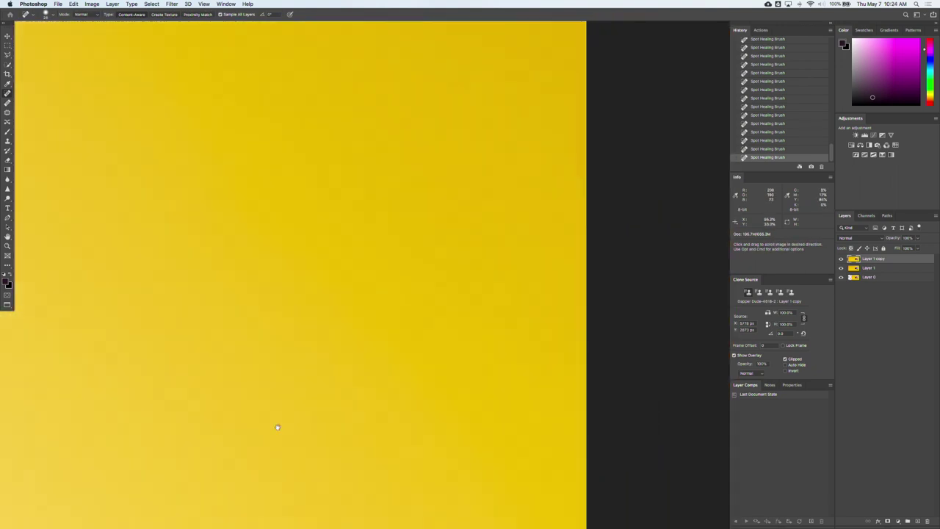
pyautogui.moveTo(276, 235); pyautogui.dragTo(438, 306)
pyautogui.moveTo(470, 220); pyautogui.dragTo(309, 337)
pyautogui.moveTo(308, 279); pyautogui.dragTo(514, 360)
pyautogui.press('super+minus')
pyautogui.press('super+minus')
pyautogui.press('super+minus')
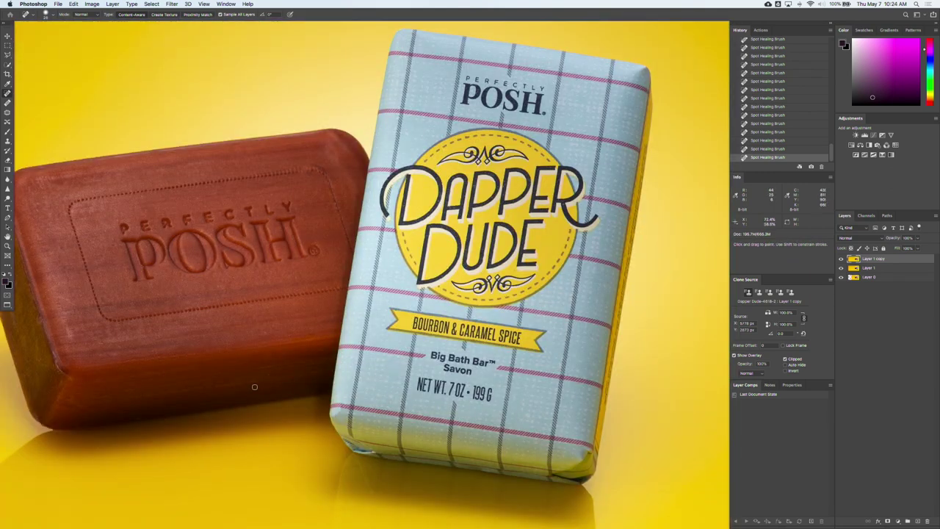
# Step: Create a new layer named D&B in Soft Light mode above the retouched copy
pyautogui.press('super+shift+n')
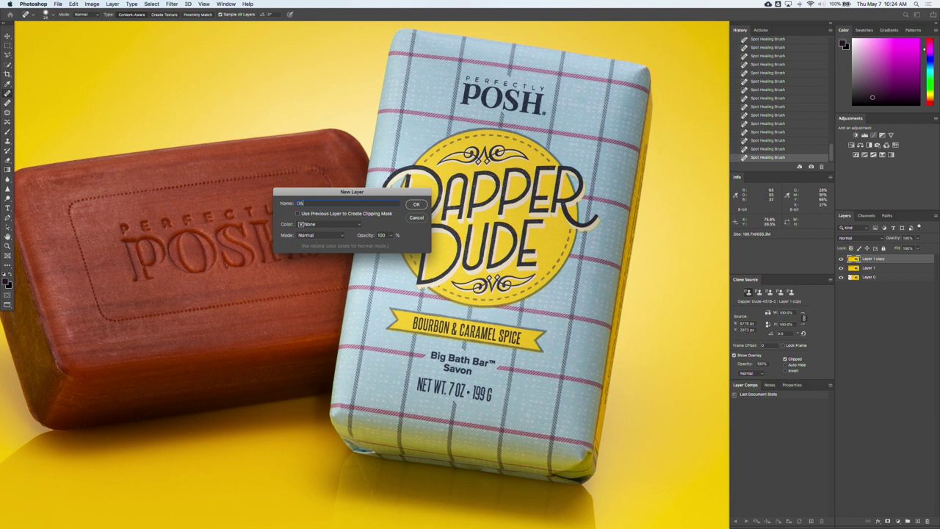
pyautogui.click(327, 236)
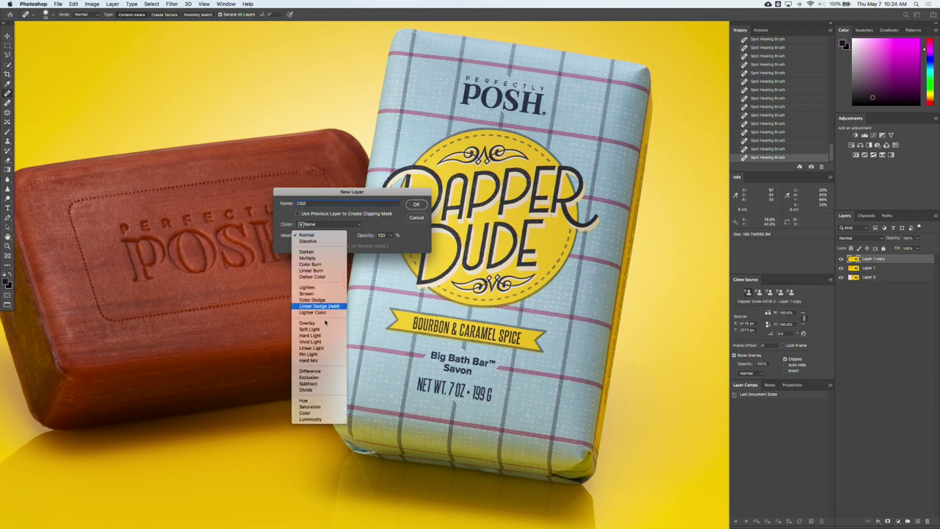
pyautogui.click(330, 332)
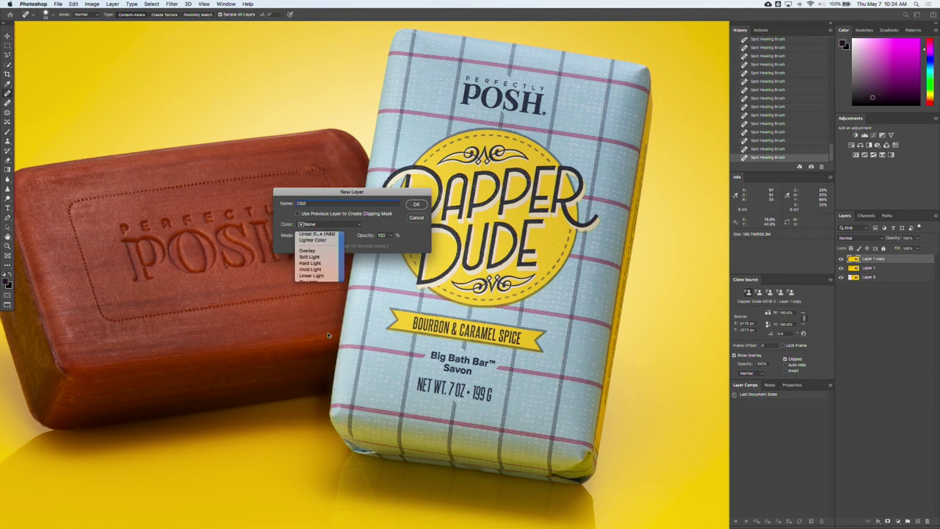
pyautogui.click(416, 205)
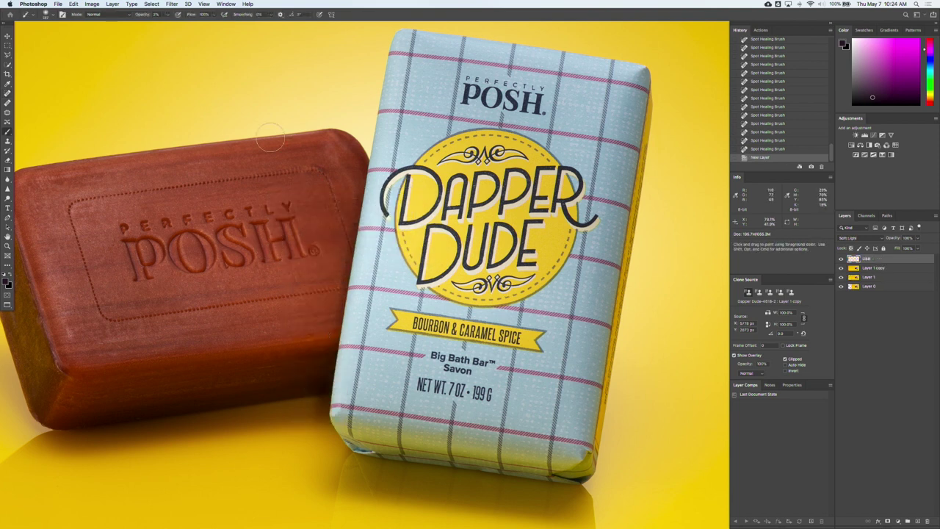
# Step: Burn the pale streak at the red soap's upper-right corner using a black brush at 3% opacity
pyautogui.press('b')
pyautogui.press('d')
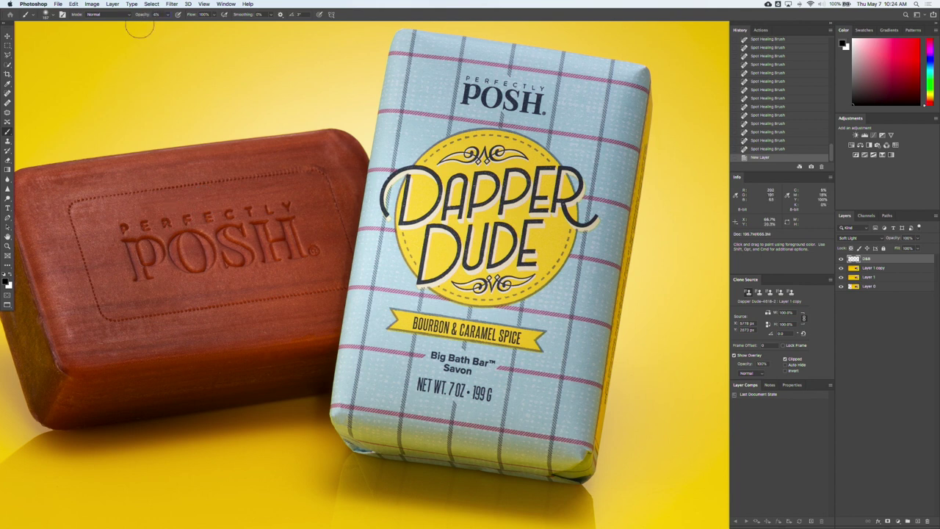
pyautogui.moveTo(188, 74); pyautogui.dragTo(222, 153)
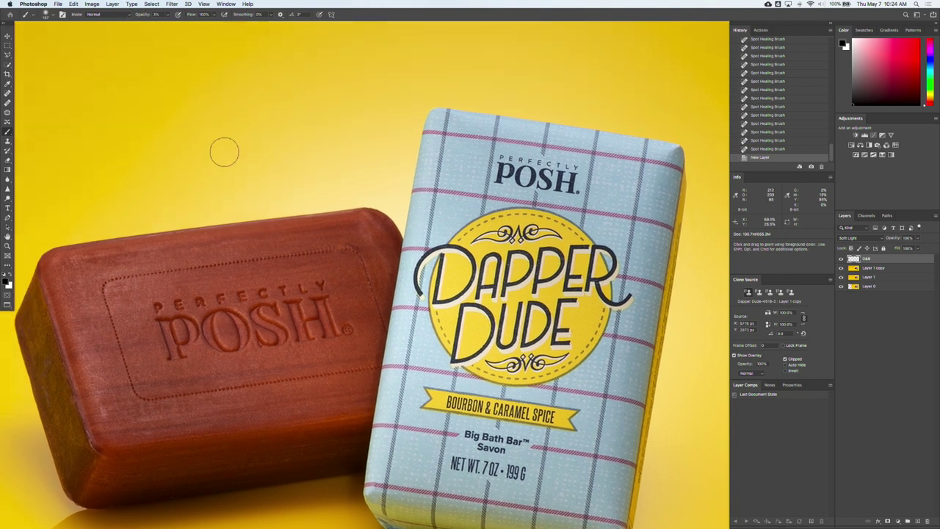
pyautogui.scroll(-1, 260, 163)
pyautogui.hscroll(2, 261, 163)
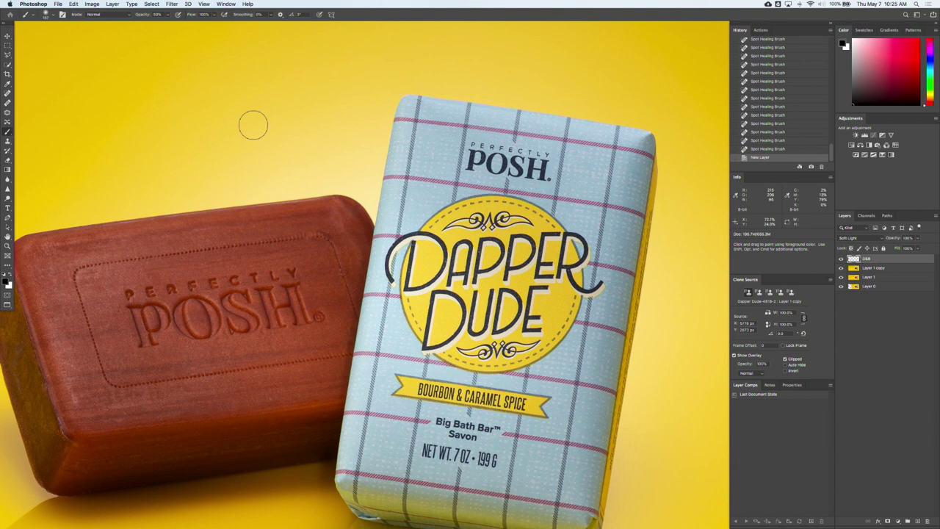
pyautogui.moveTo(332, 233)
pyautogui.mouseDown()
pyautogui.moveTo(416, 232)
pyautogui.moveTo(454, 193)
pyautogui.moveTo(452, 170)
pyautogui.moveTo(421, 171)
pyautogui.mouseUp()
pyautogui.press('0')
pyautogui.press('3')
pyautogui.hscroll(5, 482, 158)
pyautogui.scroll(3, 482, 157)
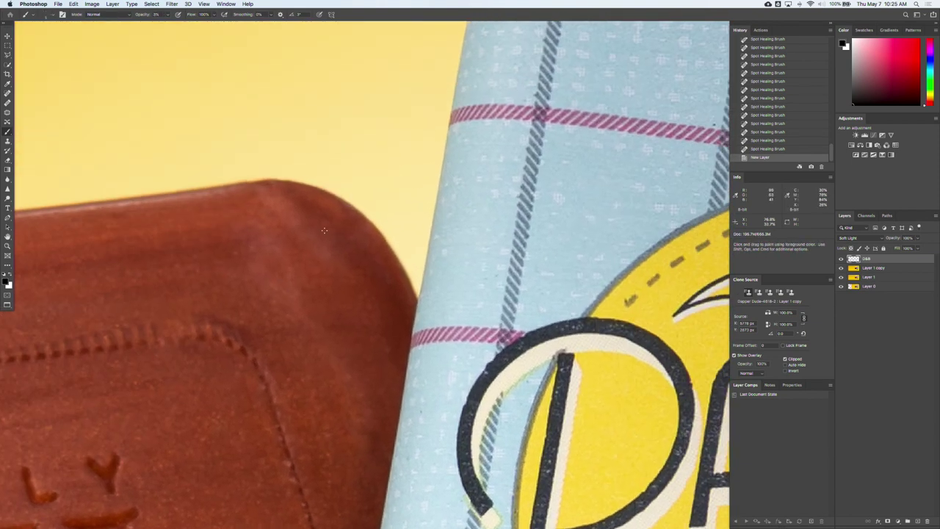
pyautogui.moveTo(270, 247); pyautogui.dragTo(339, 251)
pyautogui.moveTo(330, 243); pyautogui.dragTo(338, 250)
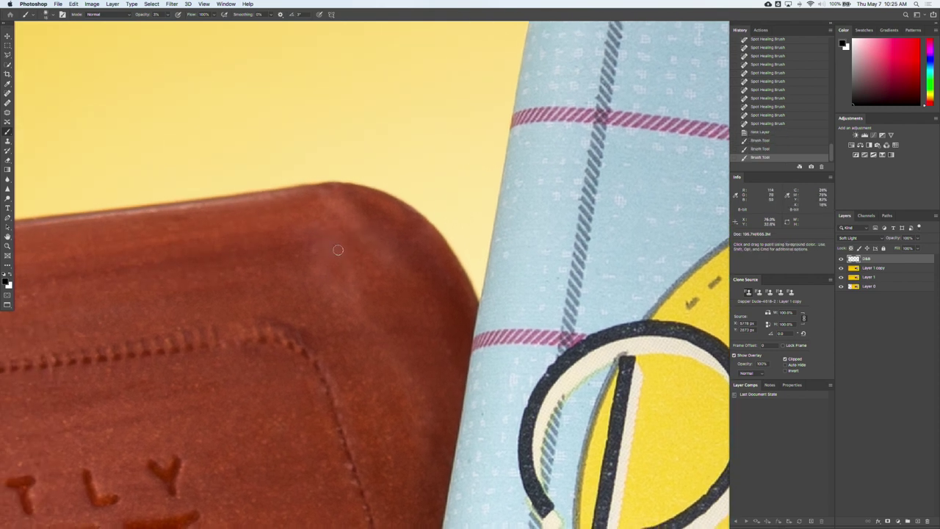
# Step: Dab black over the remaining light blotches between the soap's upper-right corner and its stitched border
pyautogui.click(352, 286)
pyautogui.click(348, 263)
pyautogui.click(365, 318)
pyautogui.click(374, 324)
pyautogui.click(342, 293)
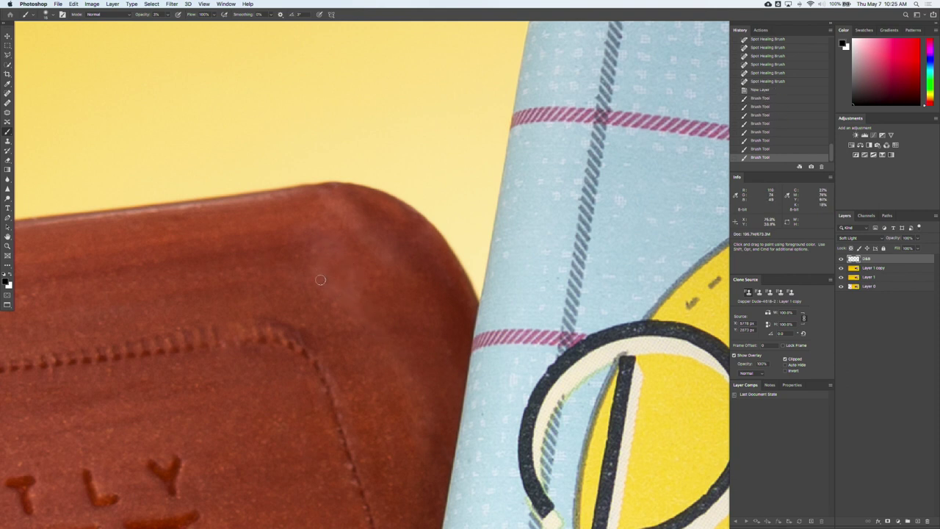
pyautogui.click(362, 308)
pyautogui.click(315, 266)
pyautogui.click(315, 267)
pyautogui.click(311, 261)
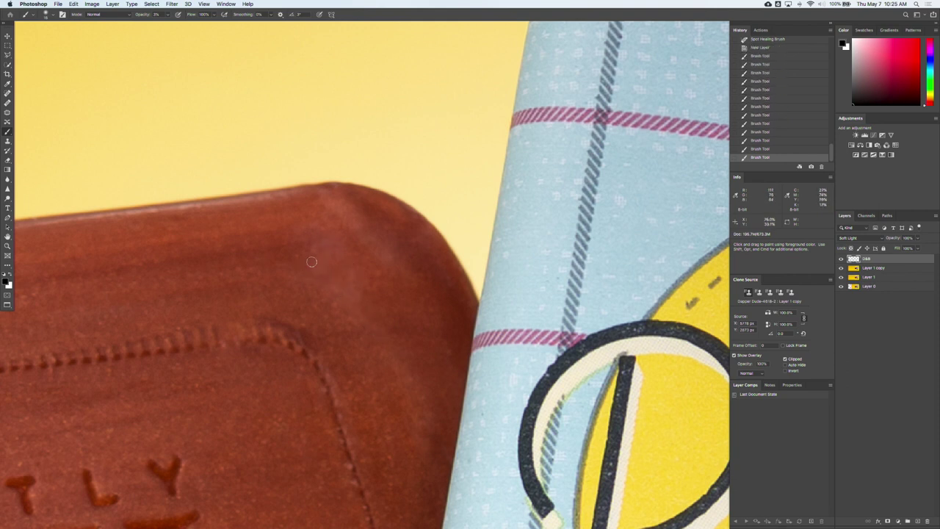
pyautogui.moveTo(311, 261); pyautogui.dragTo(326, 254)
pyautogui.moveTo(326, 255); pyautogui.dragTo(345, 257)
# Step: Lighten the darker patches around the soap's upper-right corner with white, undoing the unwanted stroke
pyautogui.press('x')
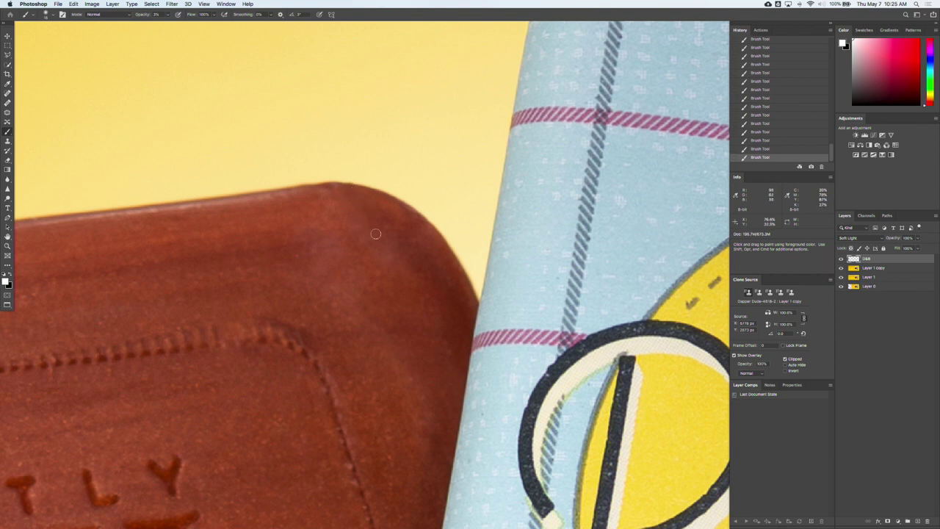
pyautogui.moveTo(358, 224); pyautogui.dragTo(362, 223)
pyautogui.press('x')
pyautogui.press('x')
pyautogui.press('super+z')
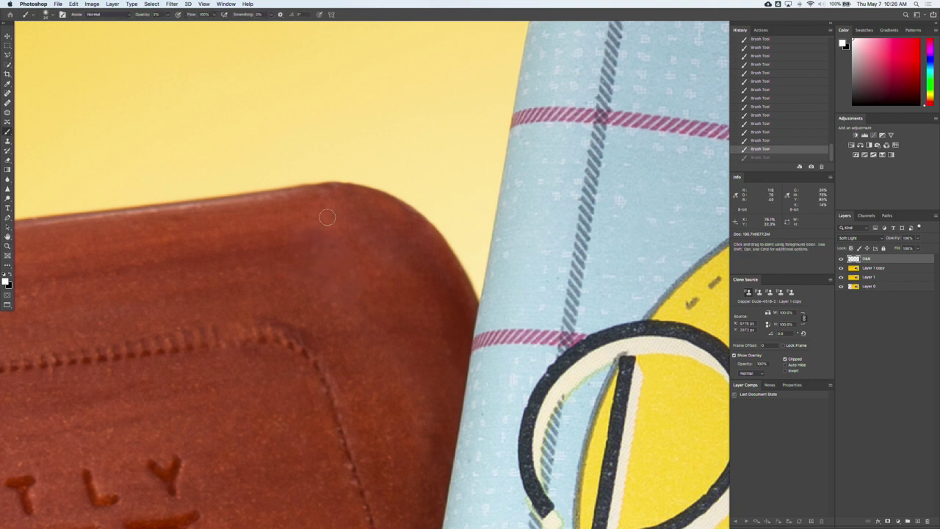
pyautogui.moveTo(327, 217); pyautogui.dragTo(350, 213)
pyautogui.moveTo(367, 237); pyautogui.dragTo(401, 275)
# Step: Burn the last light spots inside the soap's upper-right corner with fine black strokes
pyautogui.press('x')
pyautogui.moveTo(330, 246)
pyautogui.mouseDown()
pyautogui.moveTo(354, 246)
pyautogui.moveTo(323, 246)
pyautogui.mouseUp()
pyautogui.moveTo(324, 239); pyautogui.dragTo(381, 243)
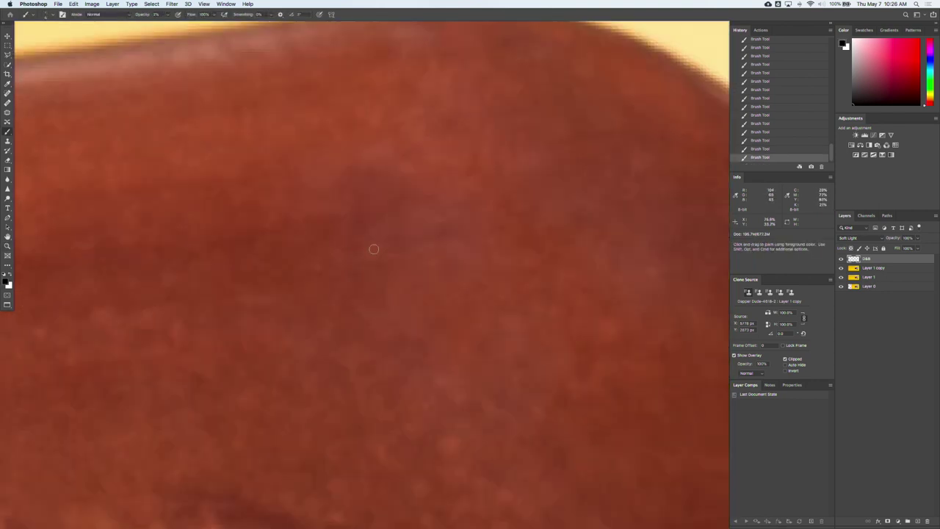
pyautogui.press('x')
# Step: Examine the uneven blue and yellow patch at the wrapper's lower-left corner for areas needing dodging or burning
pyautogui.press('super+minus')
pyautogui.press('super+minus')
pyautogui.press('super+minus')
pyautogui.moveTo(393, 411); pyautogui.dragTo(367, 176)
pyautogui.press('super+plus')
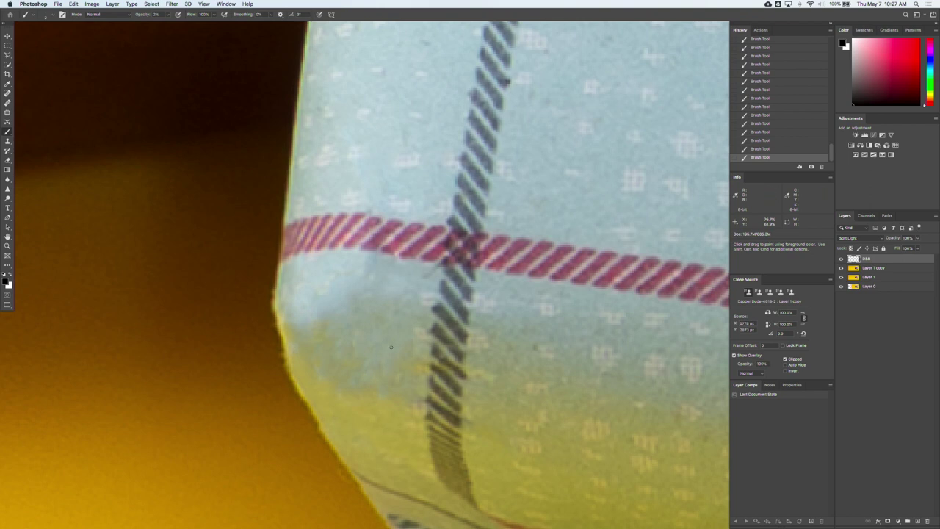
pyautogui.scroll(2, 391, 347)
pyautogui.hscroll(-3, 390, 347)
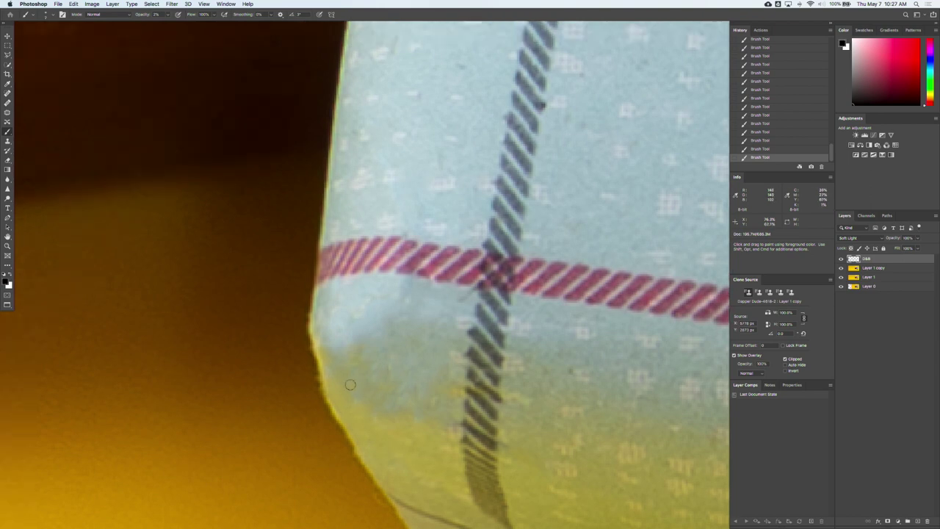
pyautogui.scroll(-2, 350, 384)
pyautogui.scroll(-2, 406, 405)
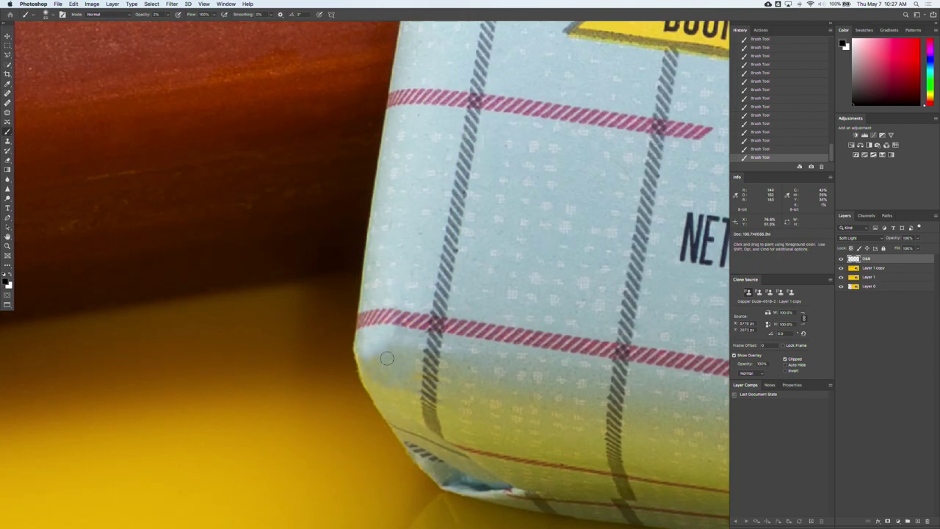
pyautogui.press('x')
pyautogui.press('x')
pyautogui.scroll(-2, 415, 367)
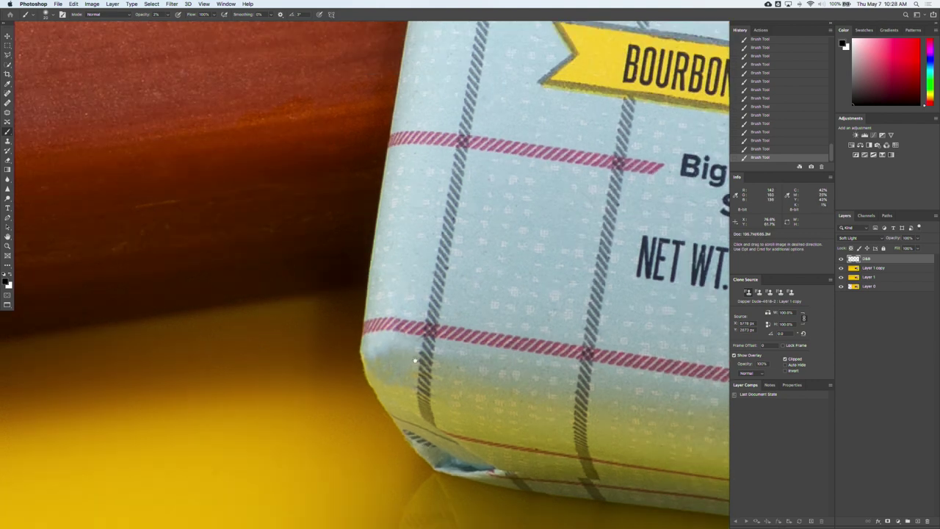
# Step: Compare the wrapper's lower-left corner with the D&B layer hidden and shown
pyautogui.moveTo(436, 347); pyautogui.dragTo(387, 369)
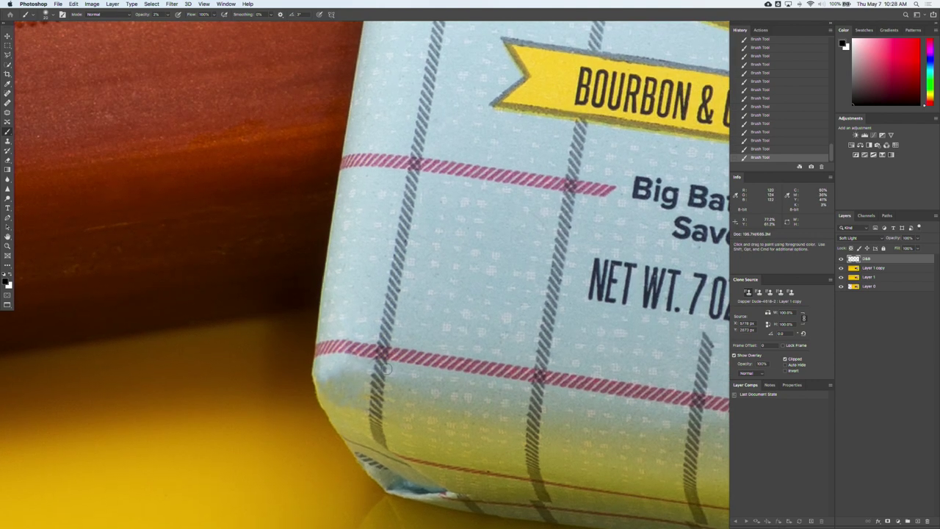
pyautogui.click(840, 259)
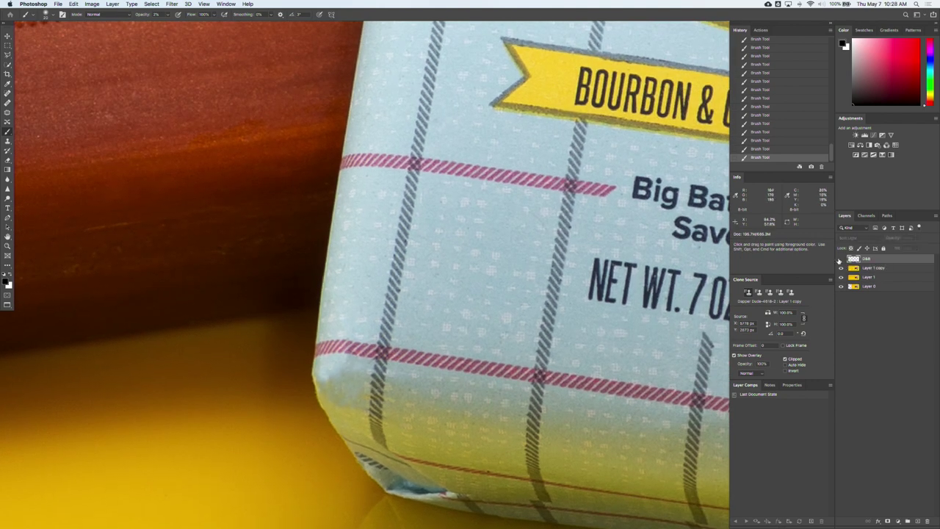
pyautogui.click(840, 259)
pyautogui.click(840, 259)
pyautogui.click(840, 259)
# Step: Check the dodging and burning on the soap's upper-right corner by hiding and showing the D&B layer
pyautogui.moveTo(412, 69); pyautogui.dragTo(475, 369)
pyautogui.moveTo(525, 51); pyautogui.dragTo(523, 246)
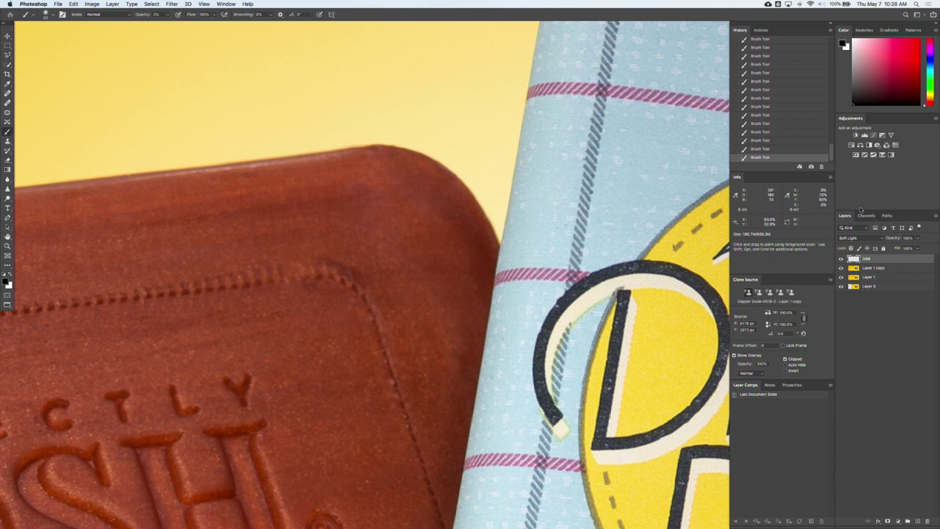
pyautogui.click(843, 261)
pyautogui.click(842, 261)
# Step: Even out the light and dark transition at the wrapper's upper-right corner with soft black and white brush strokes
pyautogui.moveTo(539, 224)
pyautogui.mouseDown()
pyautogui.moveTo(368, 301)
pyautogui.moveTo(169, 507)
pyautogui.mouseUp()
pyautogui.moveTo(716, 192)
pyautogui.mouseDown()
pyautogui.moveTo(646, 179)
pyautogui.moveTo(443, 195)
pyautogui.moveTo(440, 242)
pyautogui.moveTo(444, 230)
pyautogui.mouseUp()
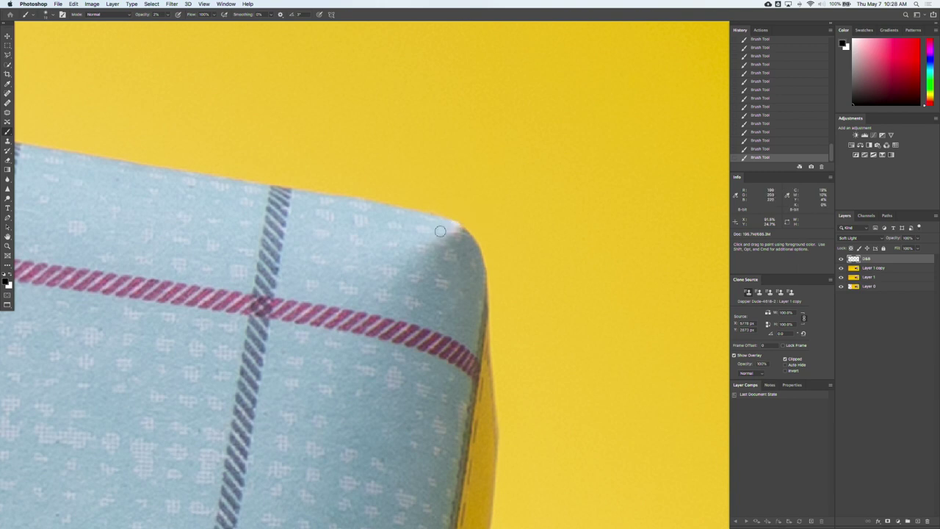
pyautogui.press('x')
pyautogui.press('x')
pyautogui.press('x')
pyautogui.moveTo(451, 236); pyautogui.dragTo(438, 240)
pyautogui.press('x')
pyautogui.scroll(-5, 422, 241)
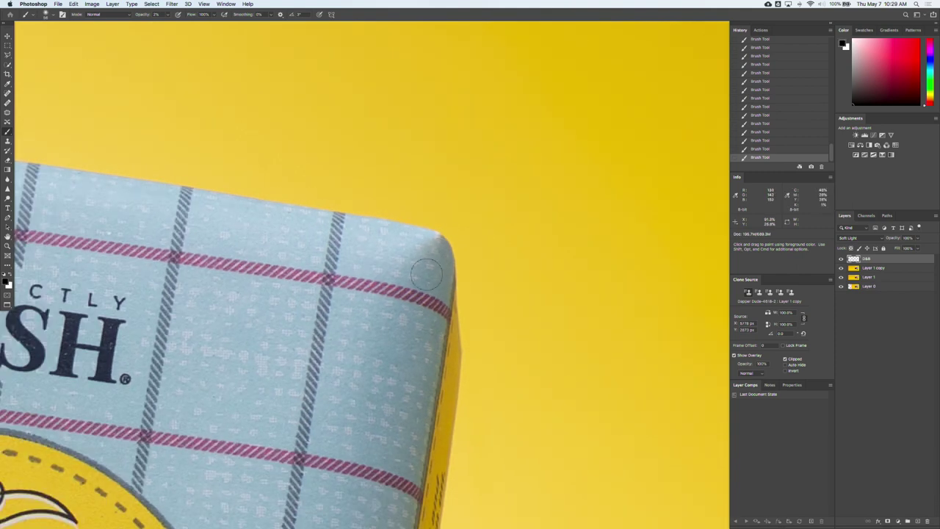
pyautogui.press('x')
pyautogui.moveTo(425, 273); pyautogui.dragTo(450, 280)
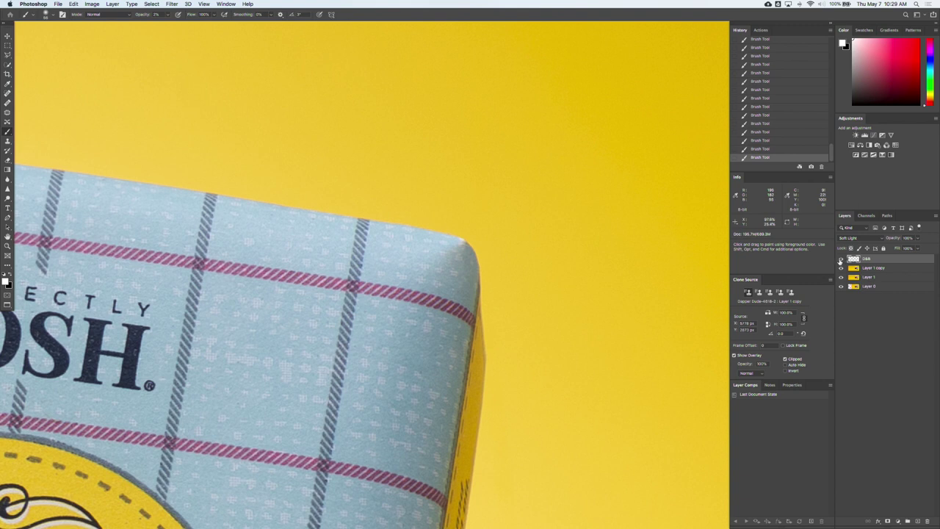
# Step: Compare the wrapper's upper-right corner before and after dodging and burning by toggling the D&B layer's visibility
pyautogui.click(841, 259)
pyautogui.click(841, 259)
pyautogui.click(841, 259)
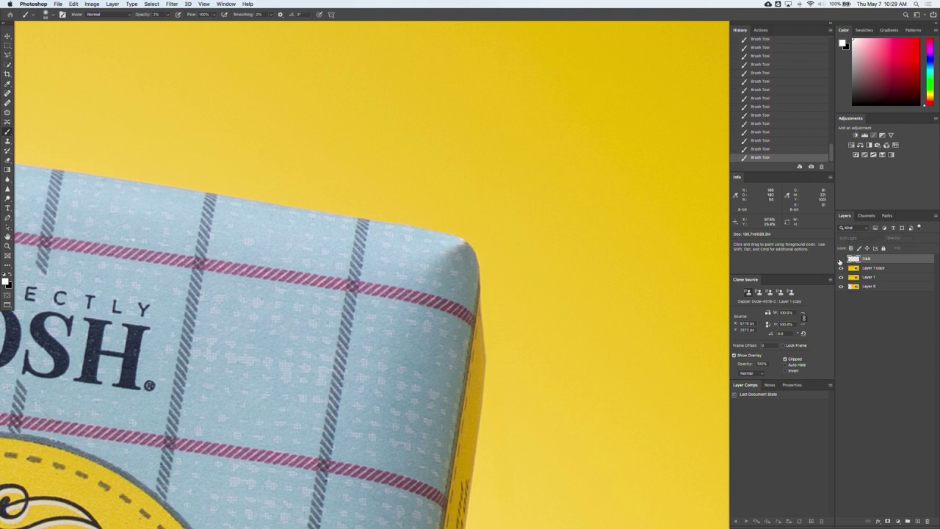
pyautogui.click(841, 259)
pyautogui.click(841, 260)
pyautogui.click(841, 259)
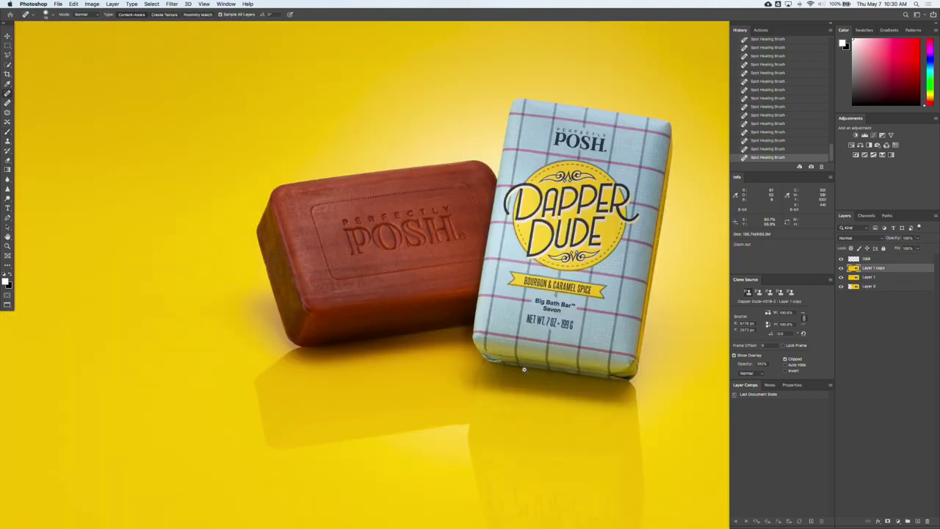
# Step: Review the whole product photo, including the backdrop and both soap bars
pyautogui.scroll(-3, 506, 371)
pyautogui.scroll(-1, 505, 371)
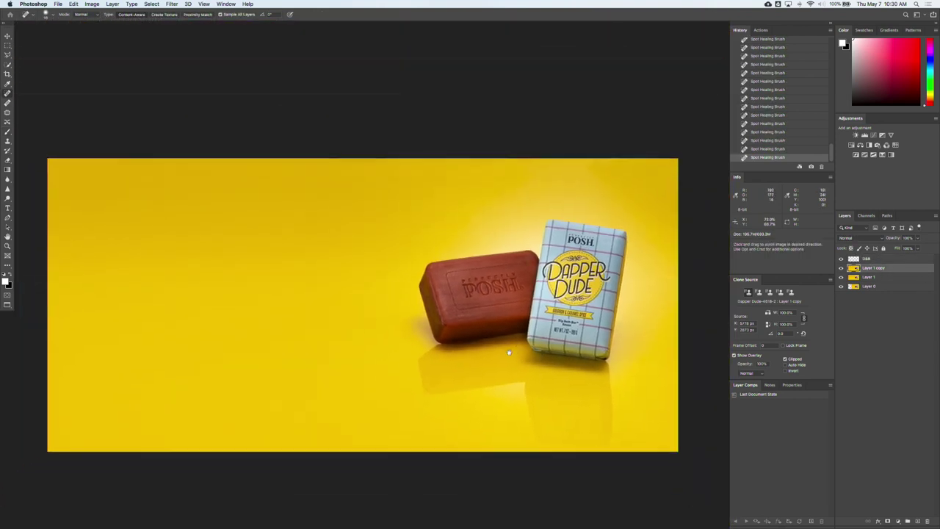